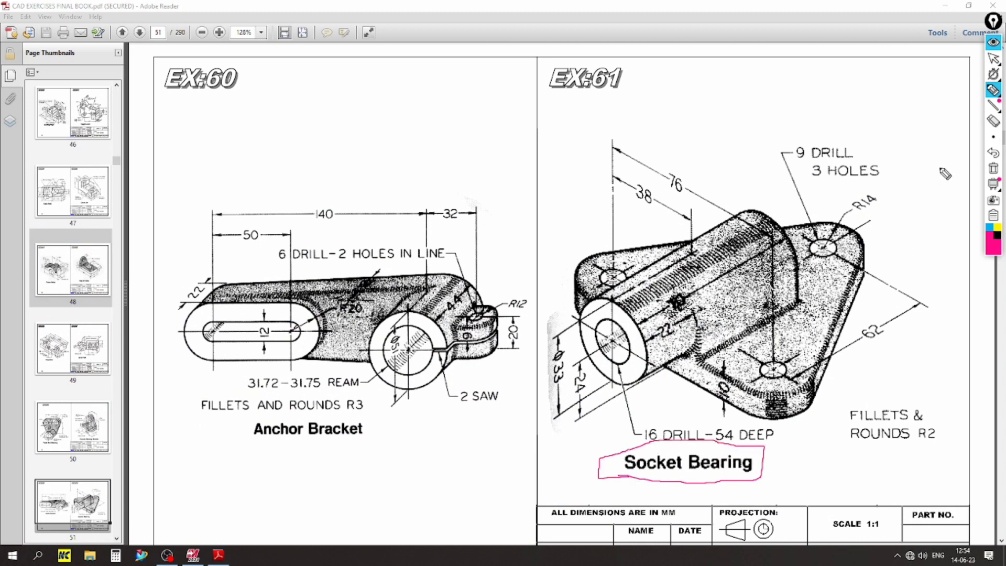
Examine the Socket Bearing drawing, marking the 76 and 38 spacings, three 9 mm holes, R14, 62, 22, 10 and 16 drill-54 deep callouts
left_click(993, 168)
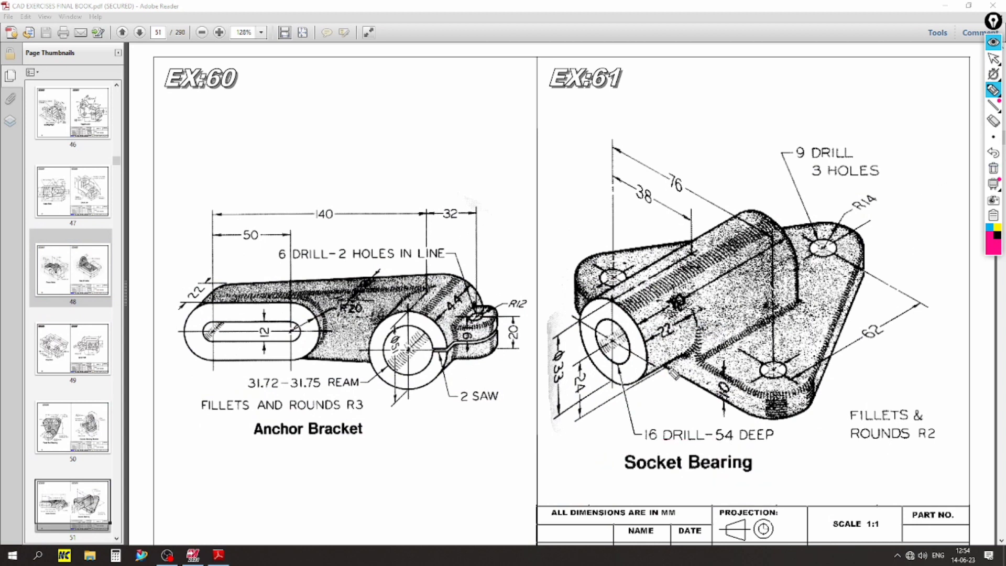
left_click_drag(721, 157, 620, 192)
left_click_drag(787, 146, 841, 127)
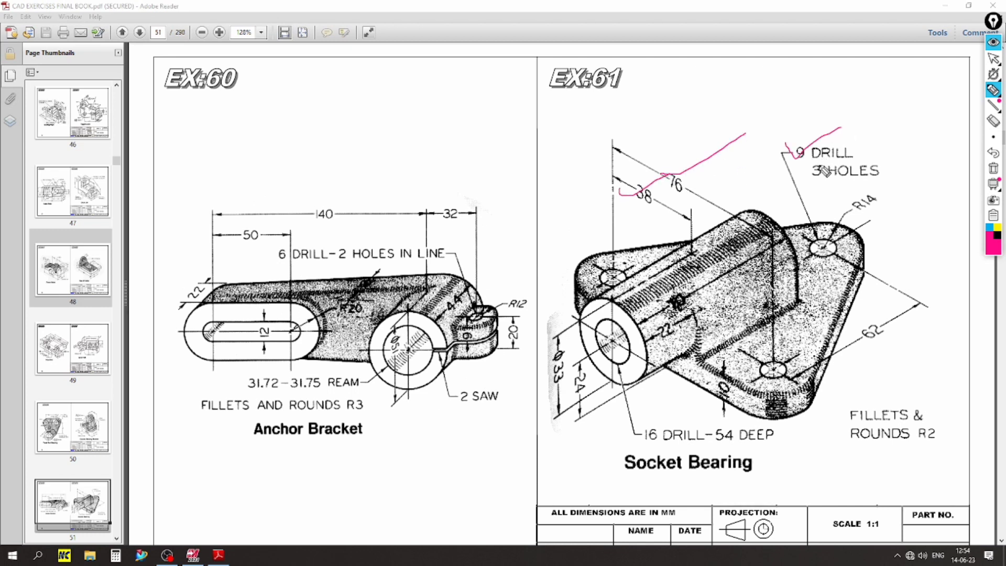
left_click_drag(817, 176, 859, 148)
mouse_move(848, 191)
left_mouse_down()
mouse_move(864, 210)
mouse_move(849, 192)
left_mouse_up()
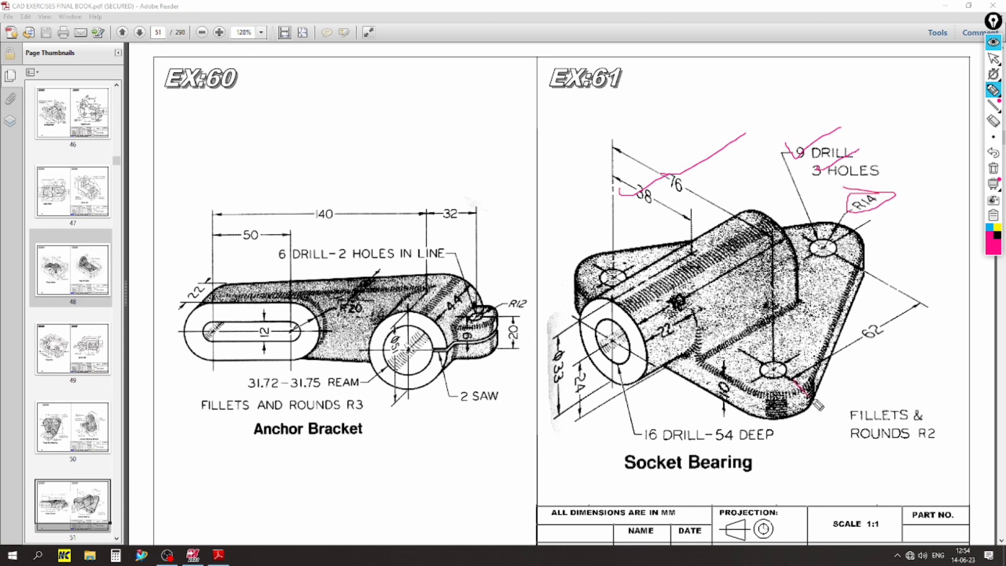
mouse_move(815, 401)
left_mouse_down()
mouse_move(927, 325)
mouse_move(890, 381)
mouse_move(912, 328)
left_mouse_up()
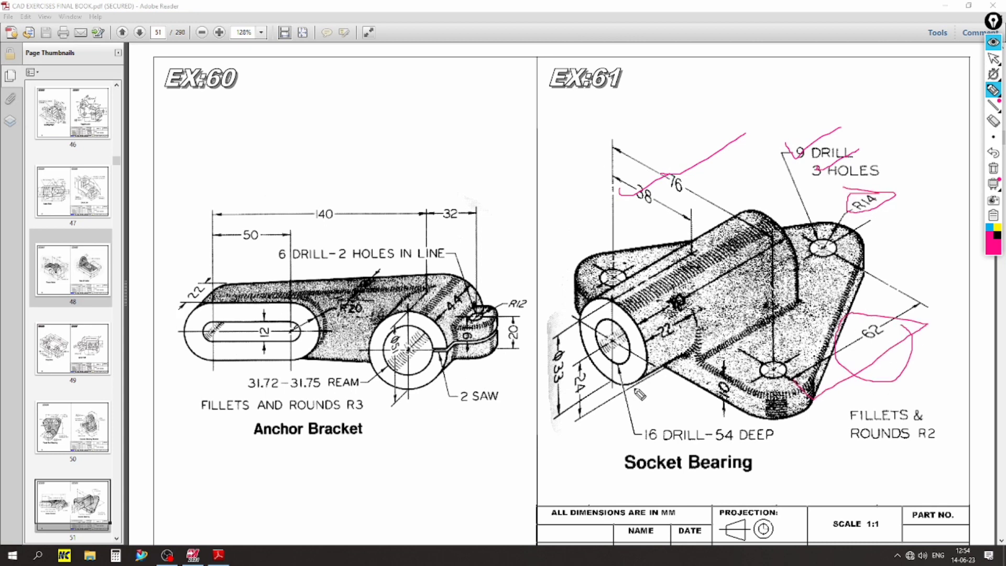
mouse_move(682, 301)
left_mouse_down()
mouse_move(700, 332)
mouse_move(694, 346)
mouse_move(653, 344)
left_mouse_up()
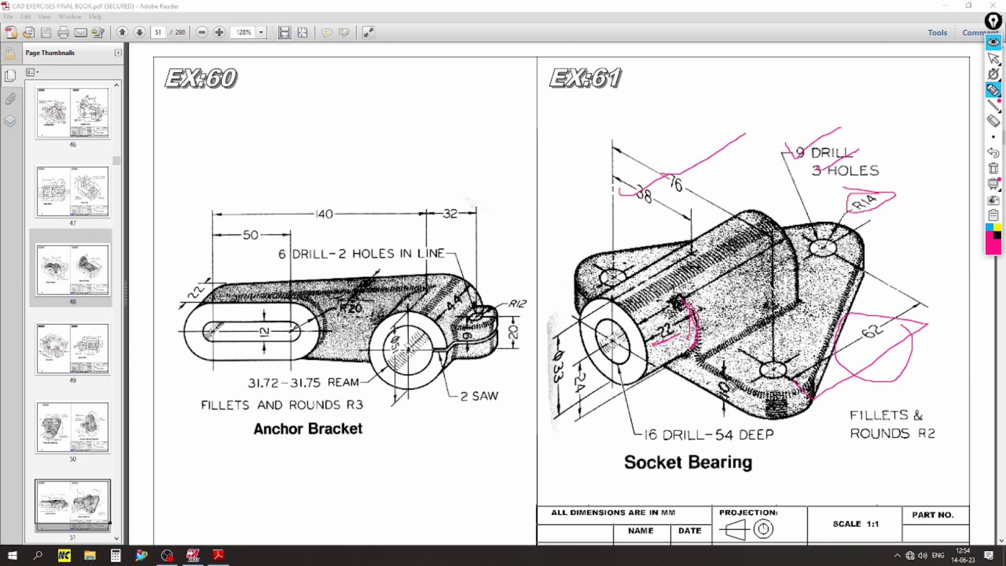
mouse_move(728, 387)
left_mouse_down()
mouse_move(726, 405)
mouse_move(716, 364)
left_mouse_up()
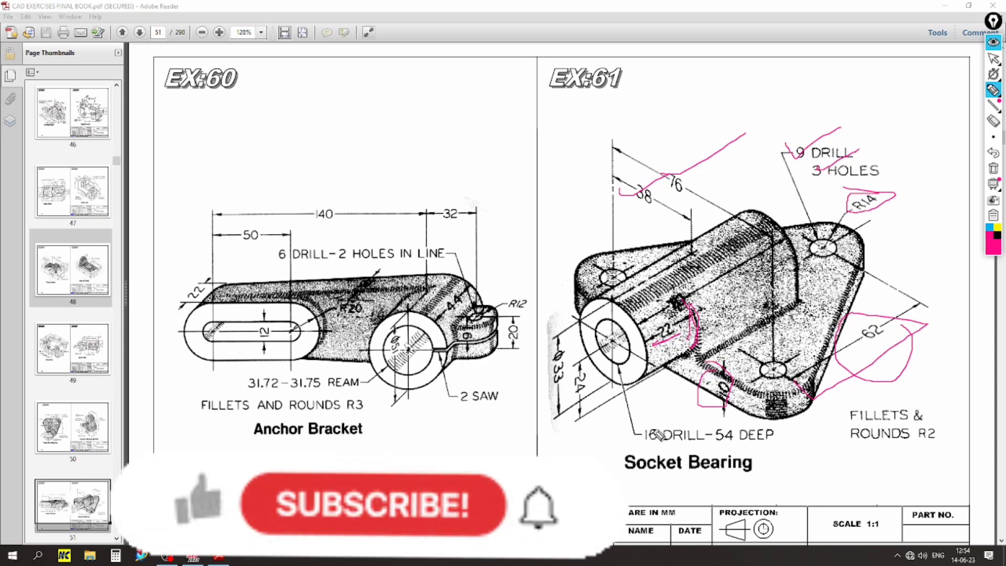
mouse_move(658, 433)
left_mouse_down()
mouse_move(629, 445)
mouse_move(681, 455)
mouse_move(770, 447)
mouse_move(668, 430)
left_mouse_up()
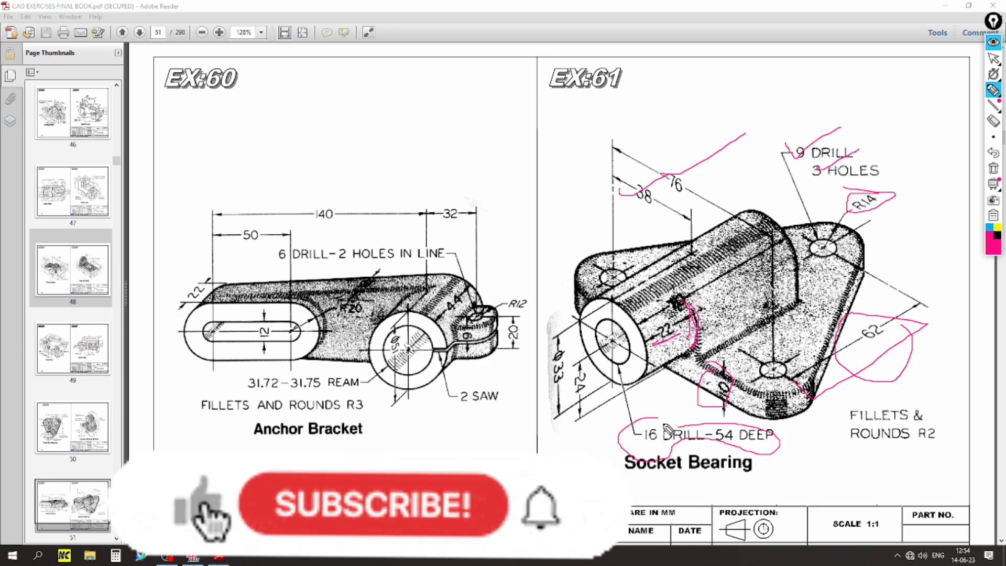
left_click(993, 168)
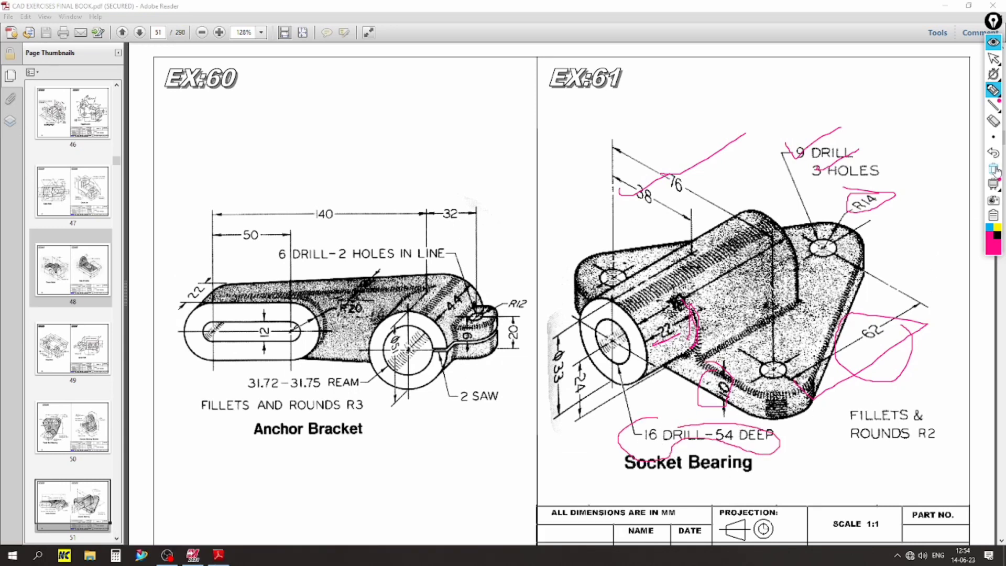
Mark the 16 mm drill callout and the 24 and 33 dimensions on the Socket Bearing drawing, and clear the ink
left_click_drag(634, 433, 670, 420)
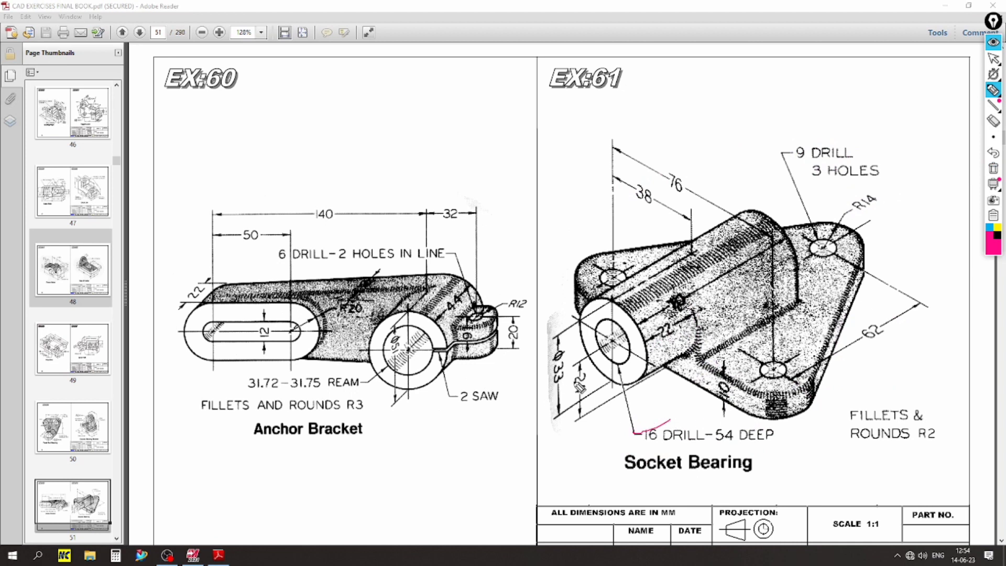
left_click_drag(577, 387, 614, 388)
left_click_drag(546, 384, 586, 382)
left_click(994, 172)
left_click(988, 44)
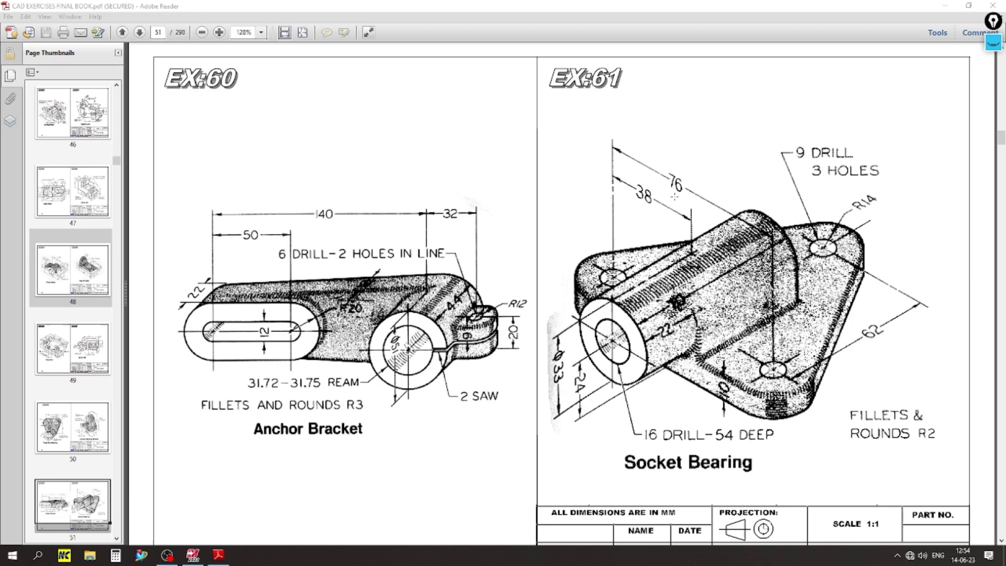
Switch to Mastercam and start a new part file
left_click(193, 555)
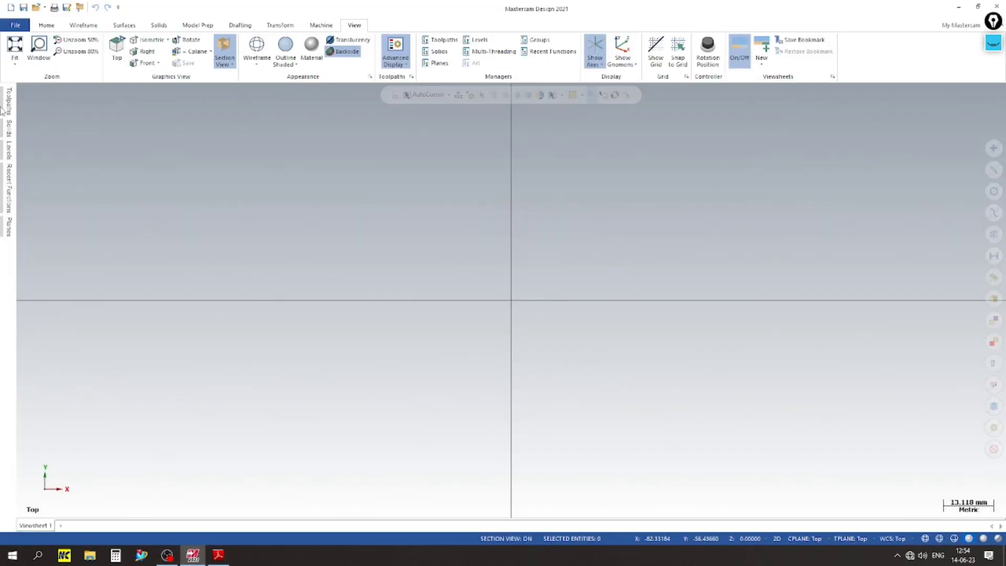
left_click(8, 26)
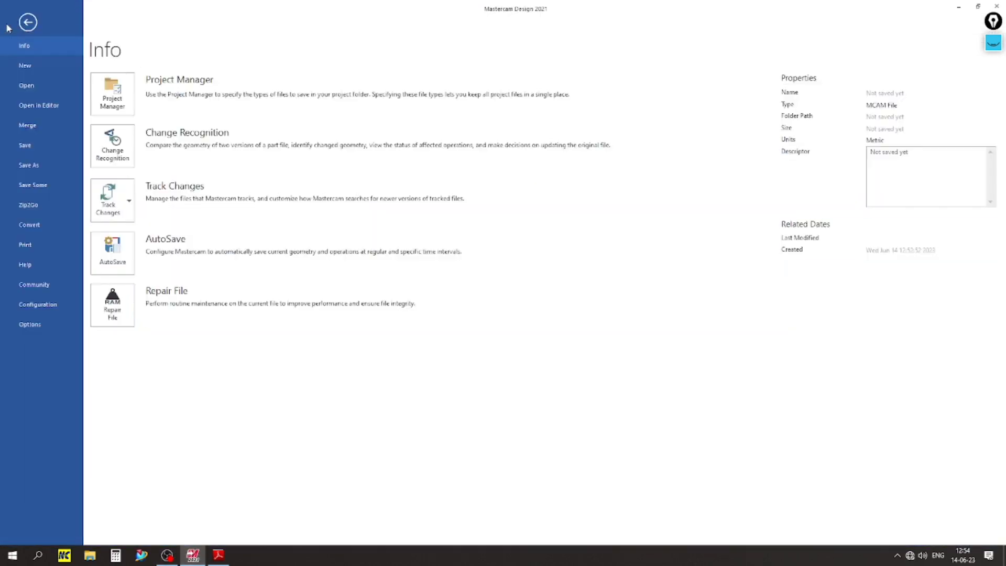
left_click(32, 66)
Draw a horizontal line 76 mm long with its midpoint at the origin
left_click(92, 25)
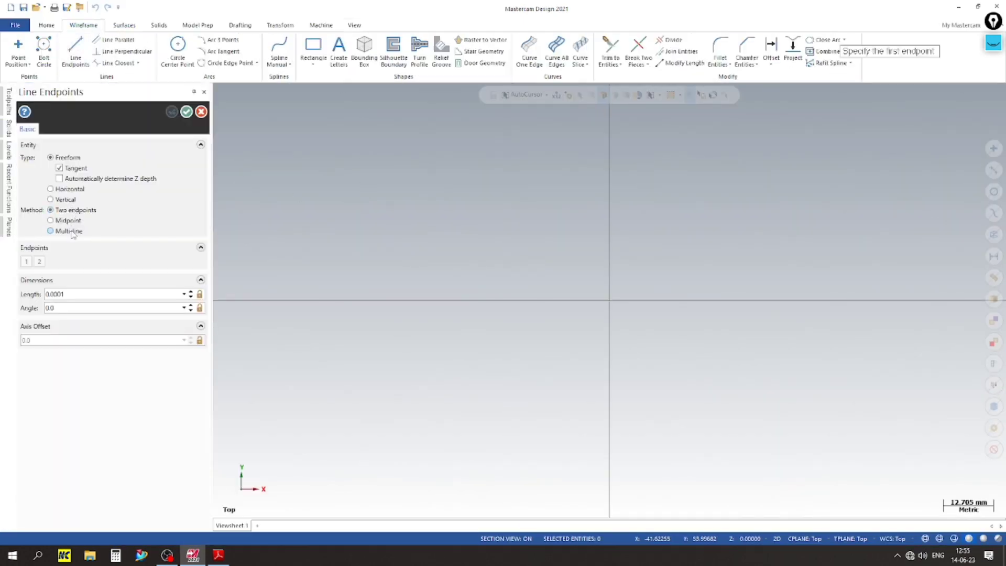
left_click(70, 220)
left_click(610, 300)
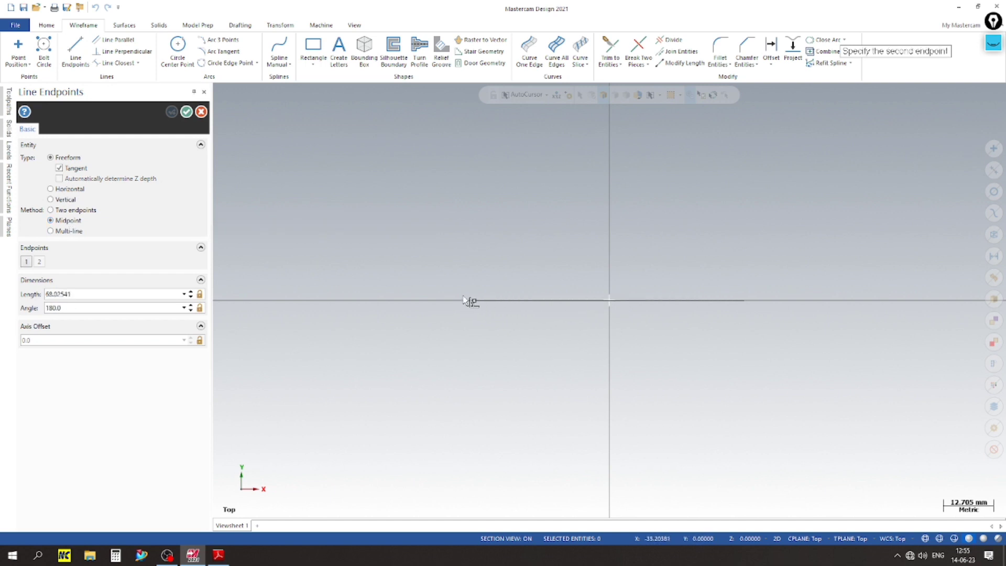
left_click(424, 301)
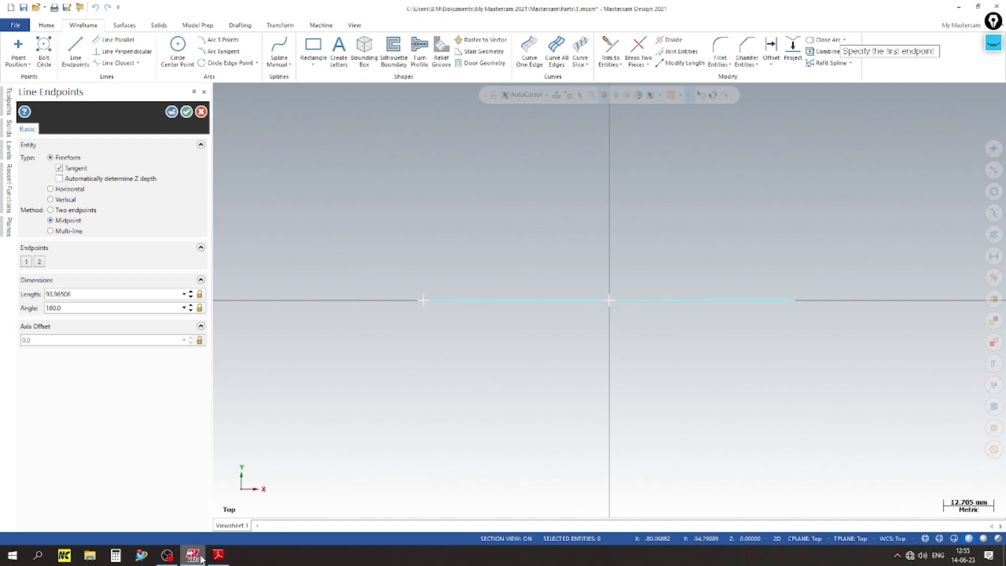
left_click(219, 555)
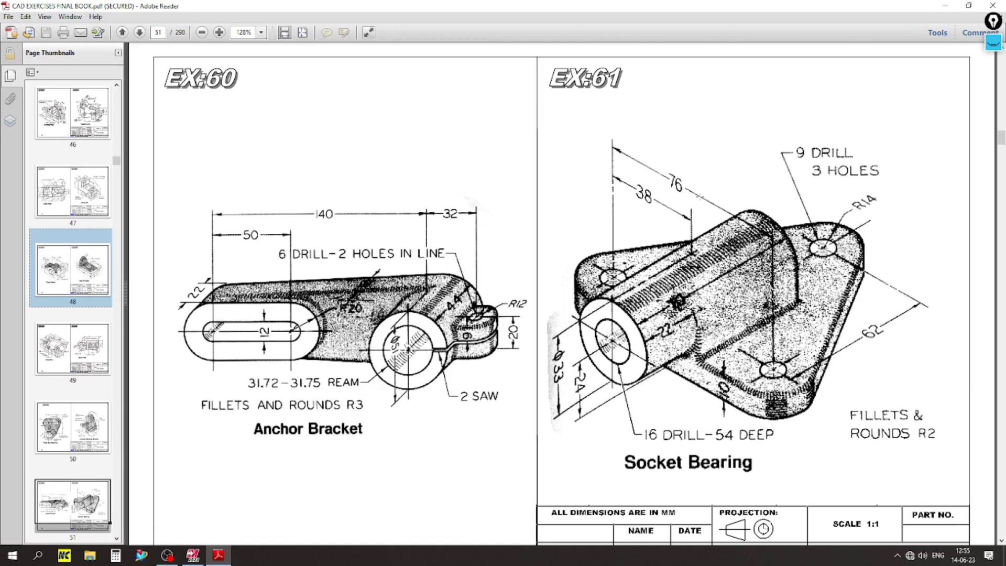
left_click(193, 555)
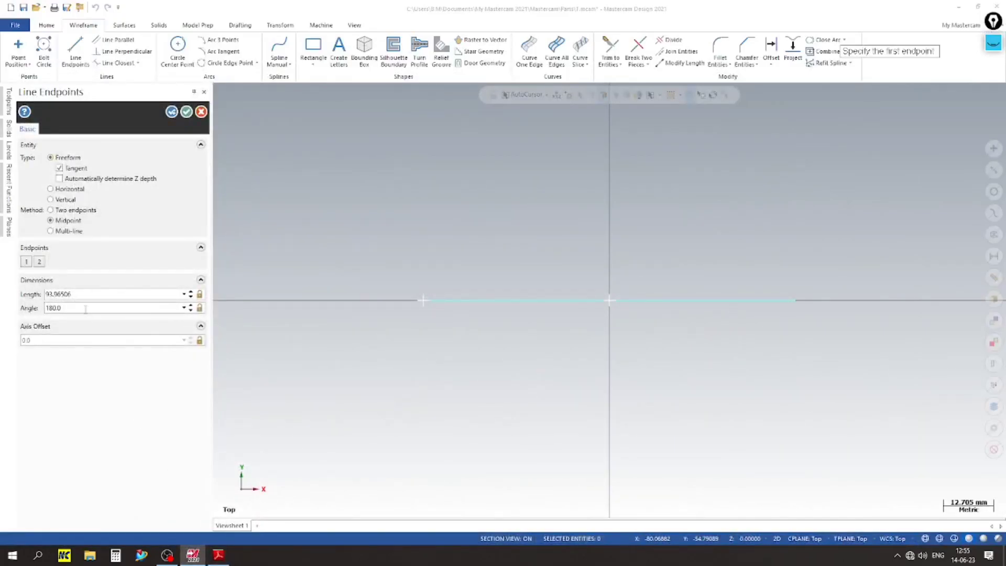
left_click(93, 294)
type("76")
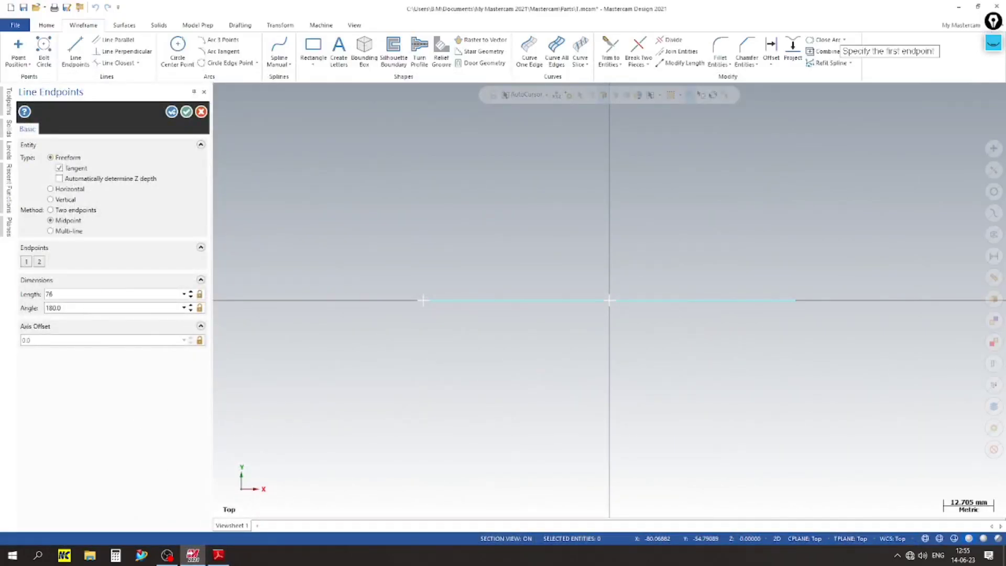
key("Return")
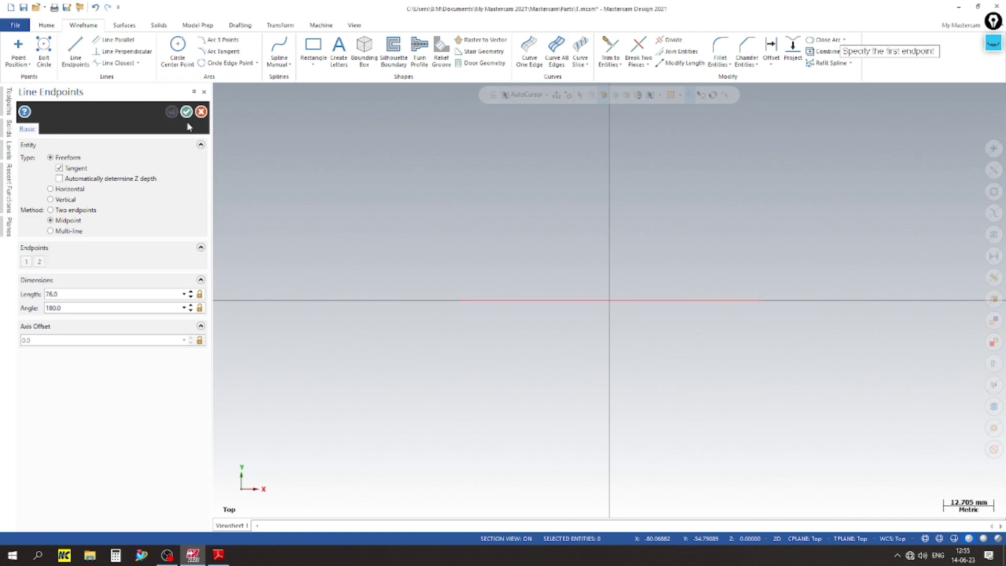
left_click(187, 113)
Draw a two-endpoint line 62 mm long from the origin upward at 90 degrees
left_click(219, 555)
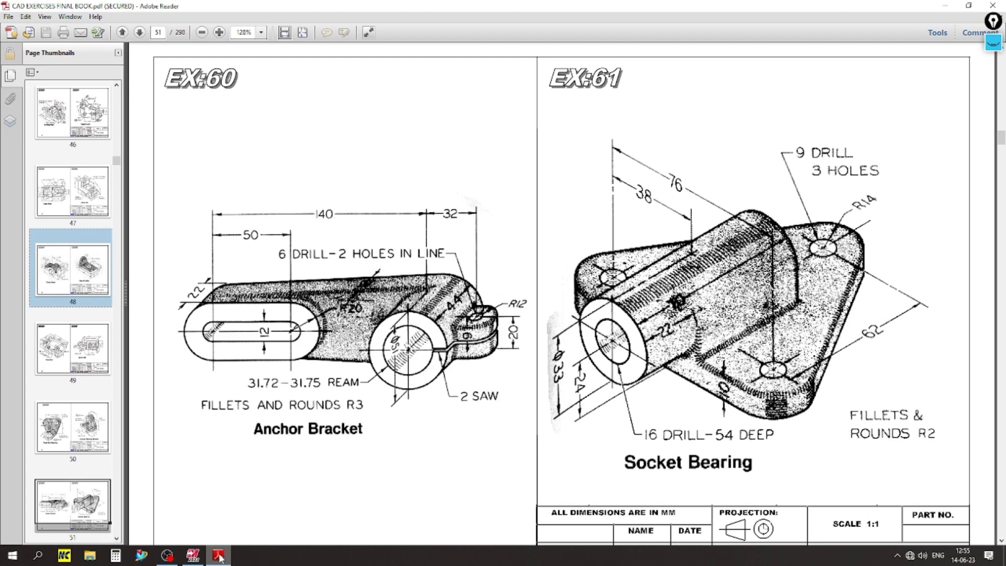
left_click(218, 555)
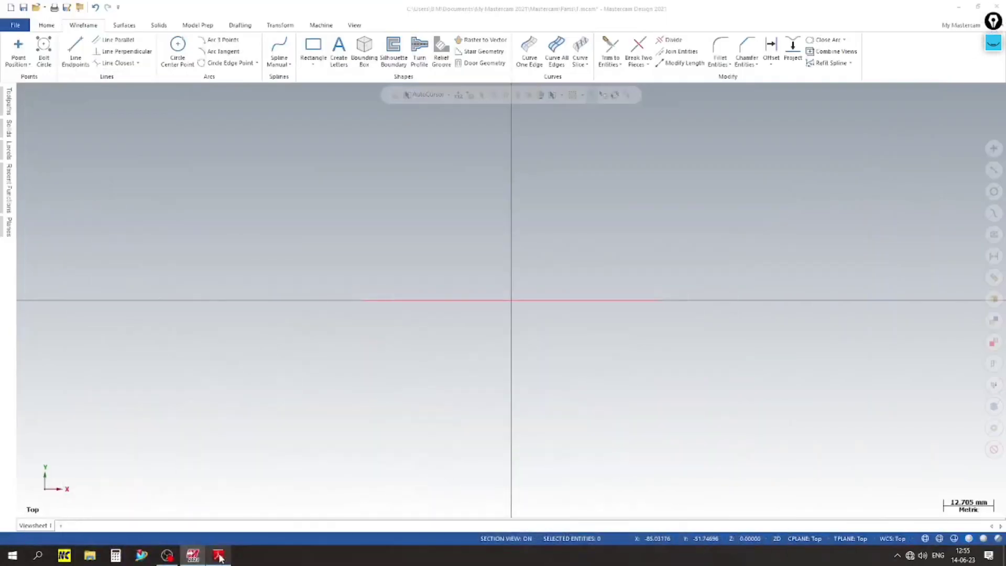
left_click(72, 46)
left_click(58, 210)
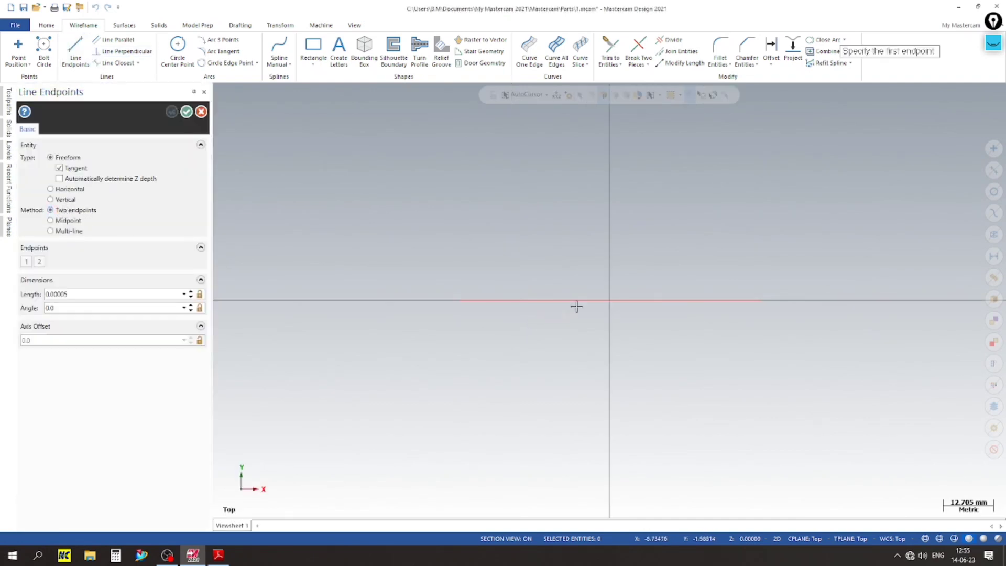
left_click(609, 300)
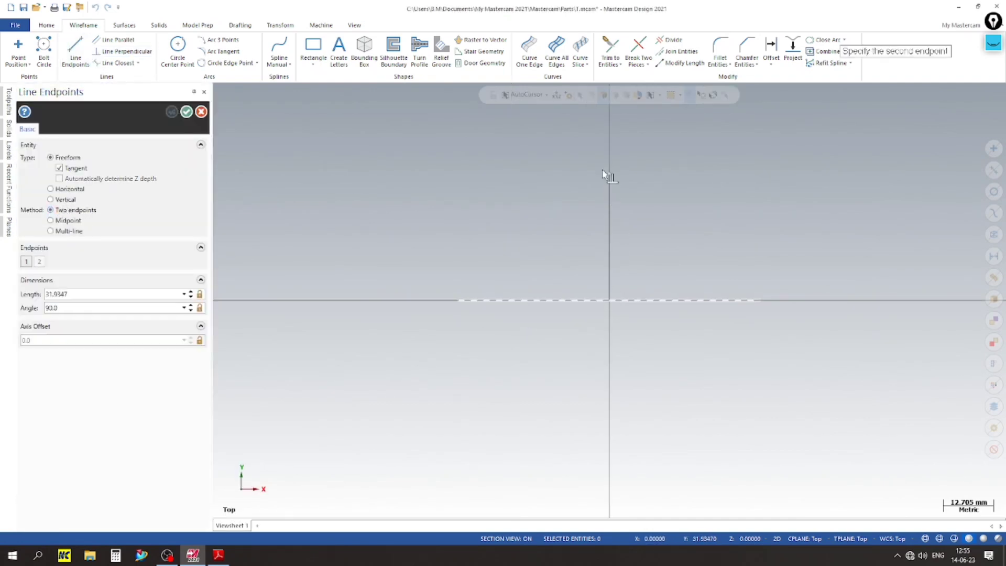
left_click(600, 145)
double_click(118, 293)
type("62.0")
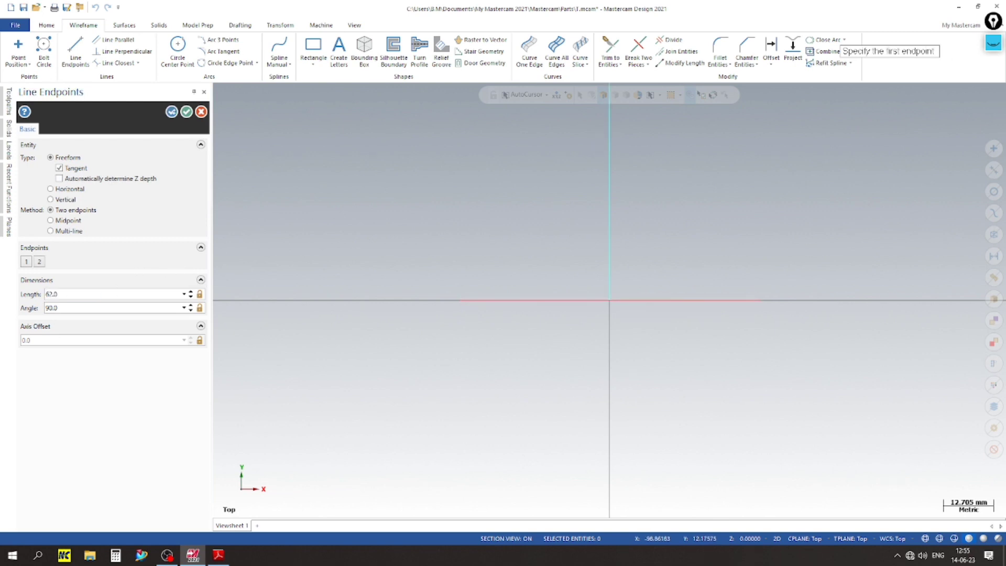
key("Return")
scroll(529, 386, "down", 5)
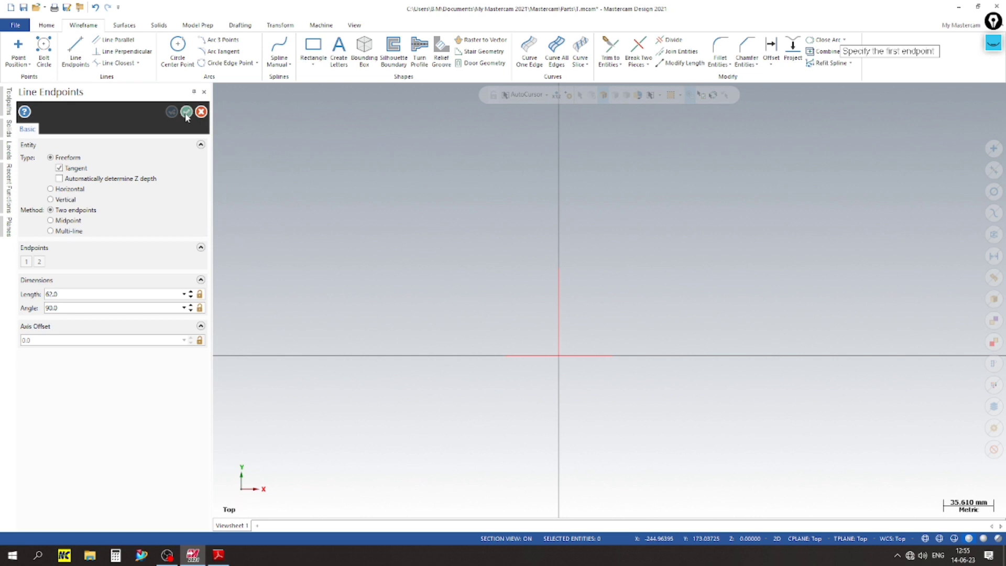
left_click(187, 113)
Show the lines in isometric view and check the hole drill size on the Socket Bearing drawing
right_click(561, 274)
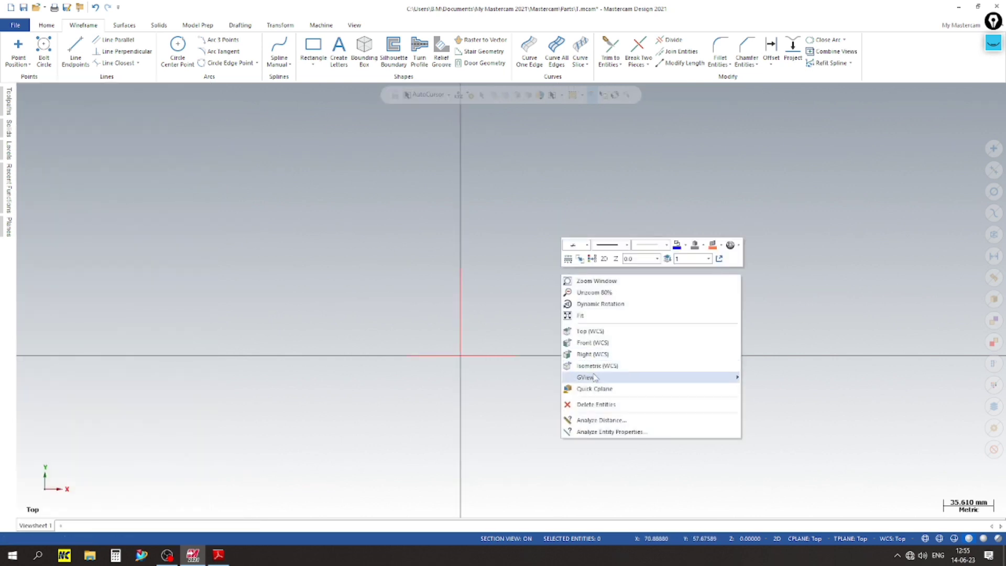
left_click(600, 362)
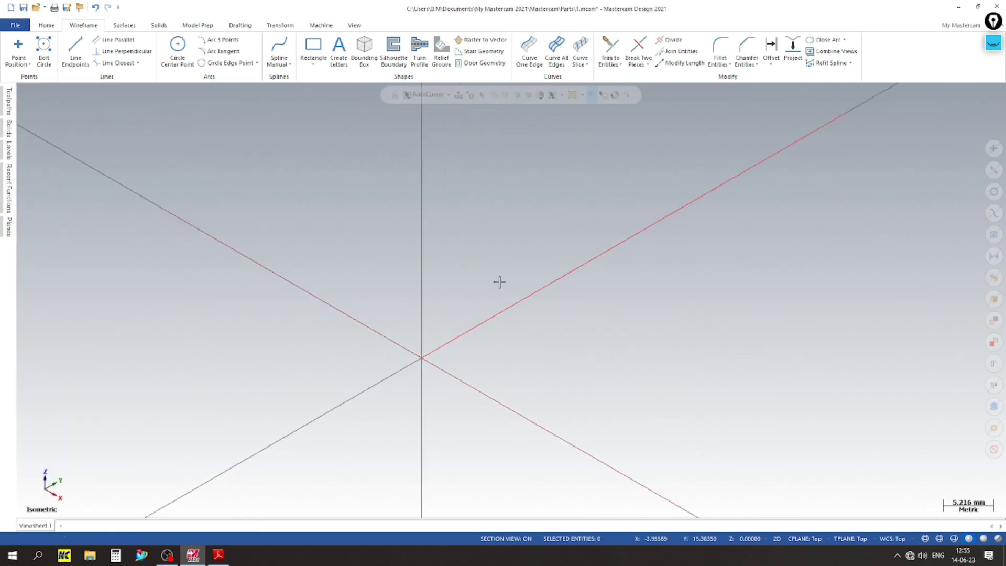
scroll(381, 353, "down", 4)
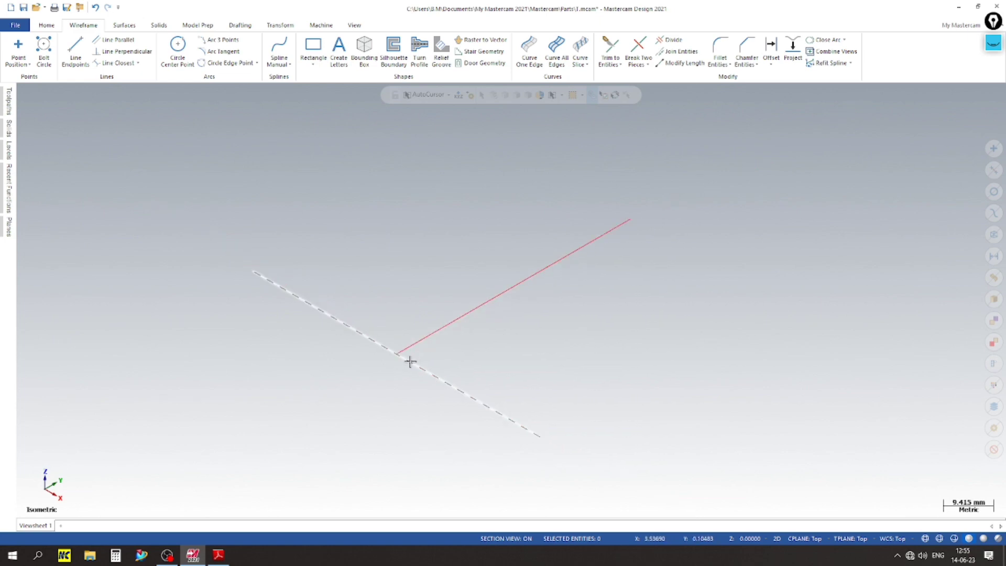
left_click(219, 555)
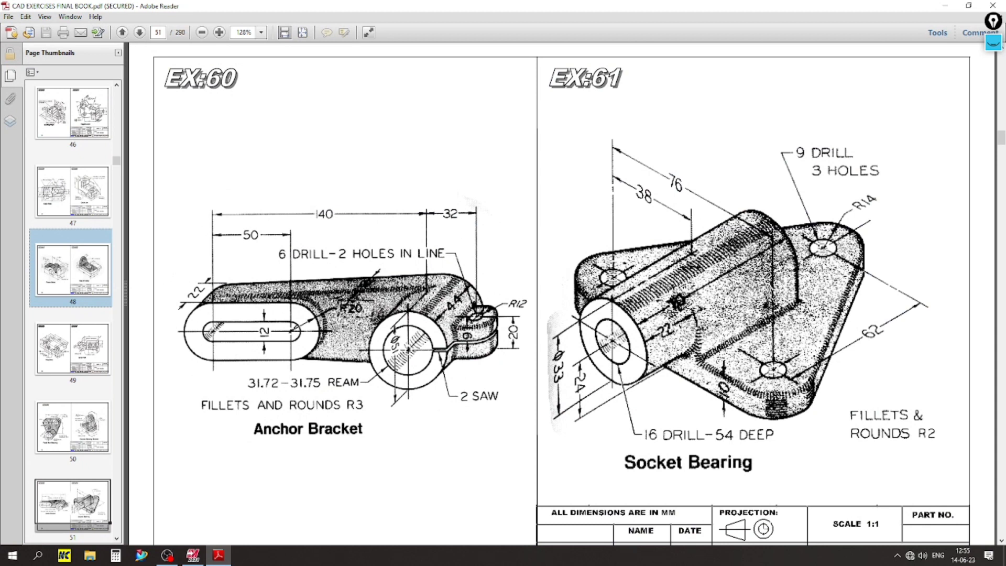
left_click(992, 42)
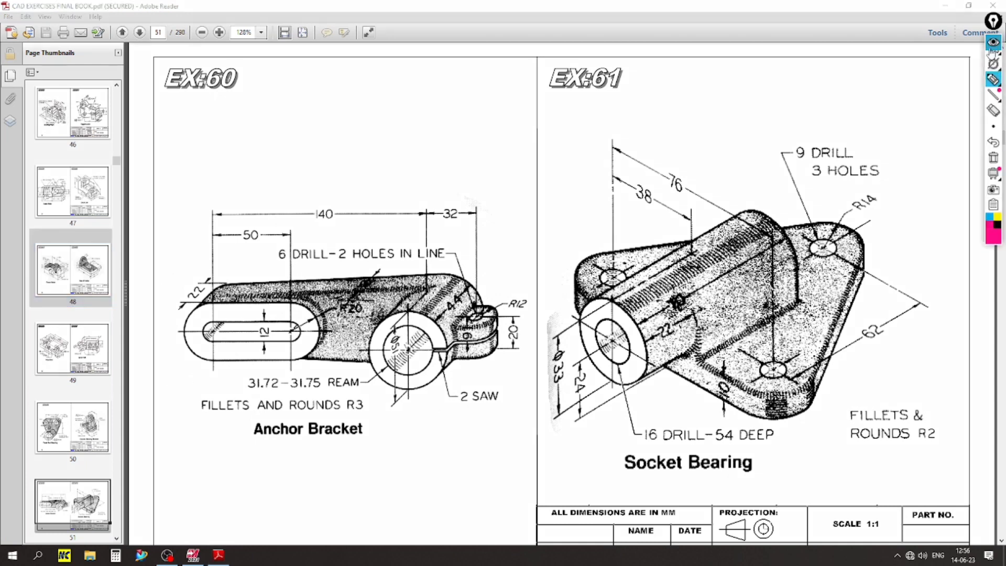
left_click(993, 90)
mouse_move(805, 139)
left_mouse_down()
mouse_move(780, 157)
mouse_move(813, 149)
left_mouse_up()
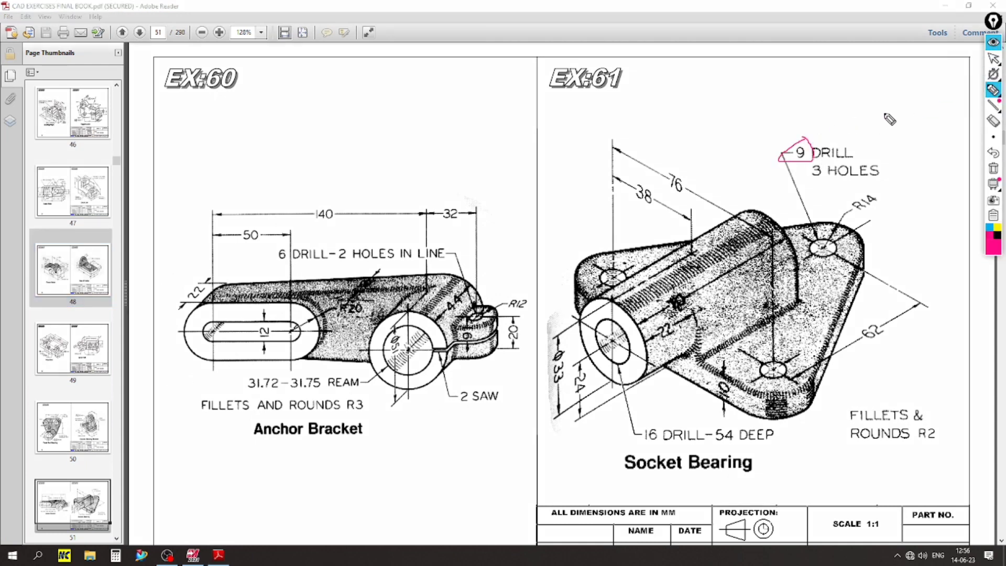
left_click(992, 153)
left_click(992, 46)
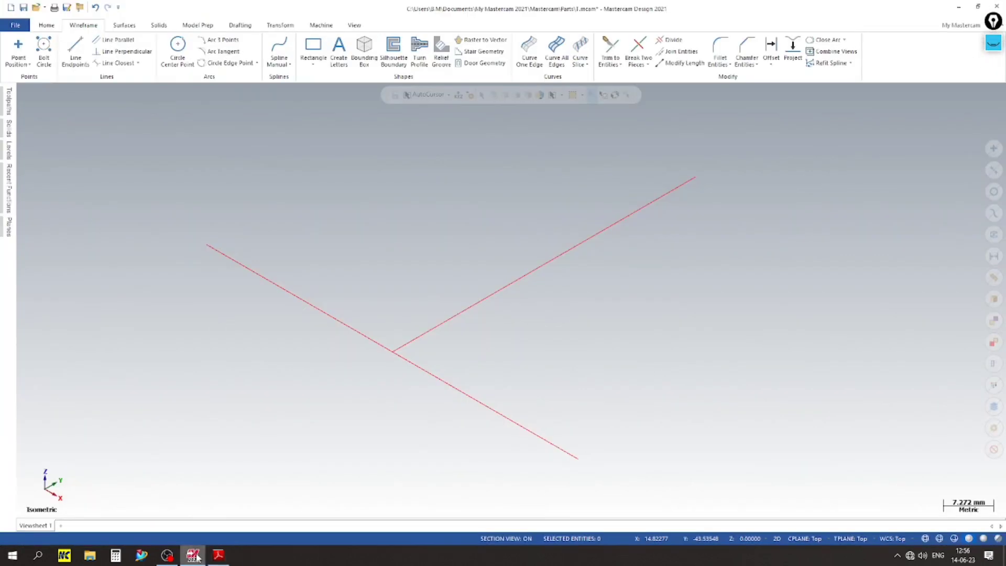
left_click(193, 555)
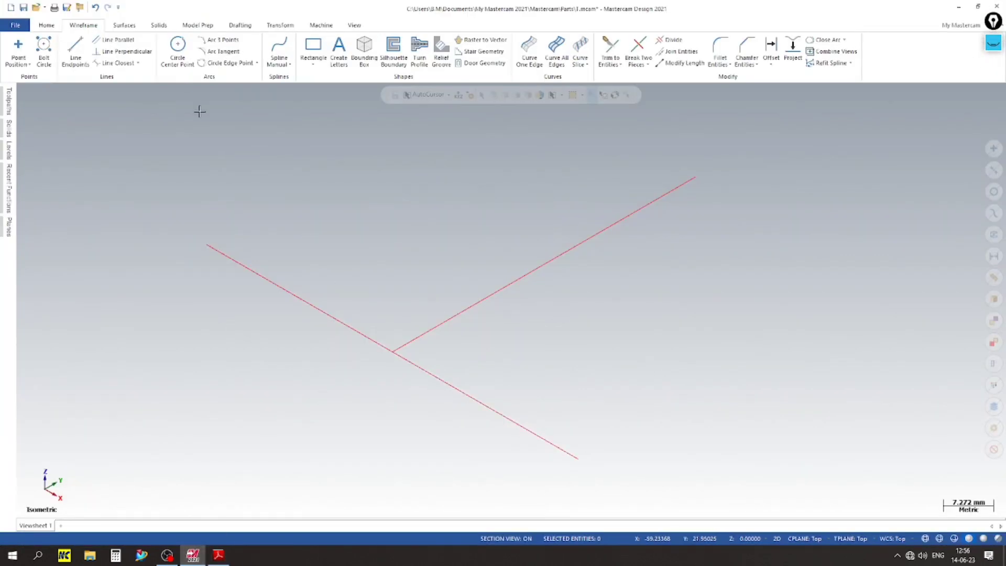
Draw three 9 mm diameter circles centred on the two ends of the 76 mm line and the far end of the 62 mm line
left_click(178, 50)
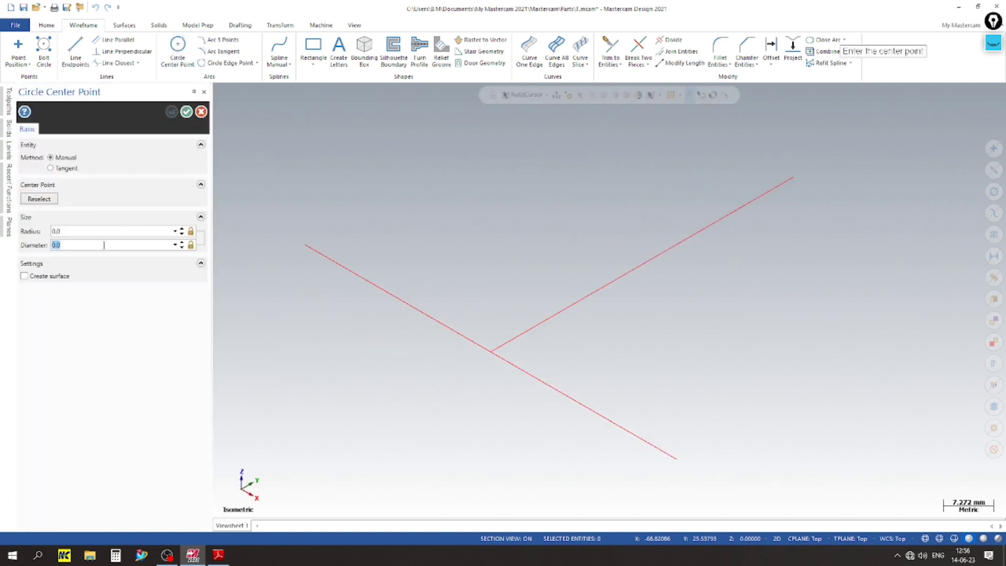
type("9")
key("Return")
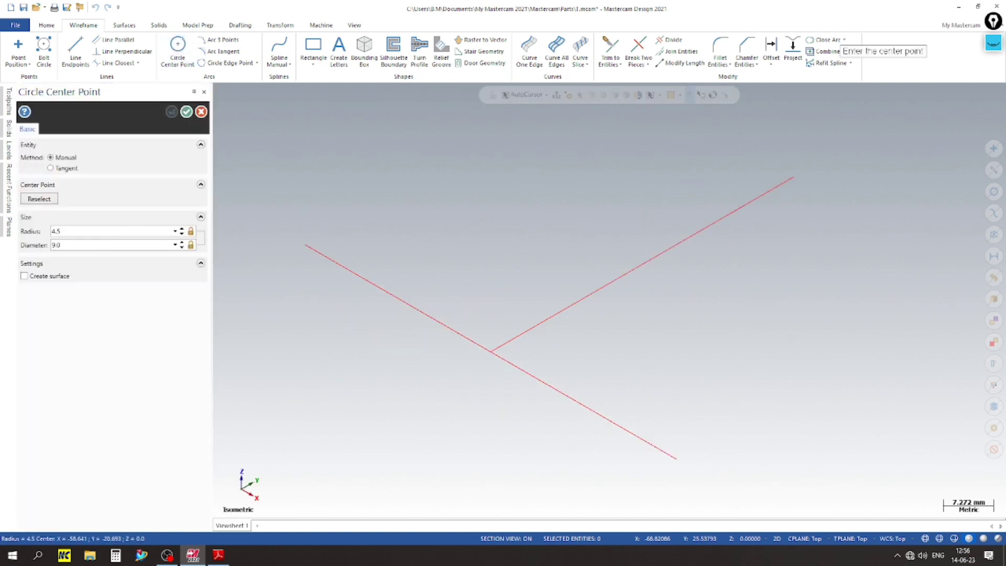
left_click(191, 245)
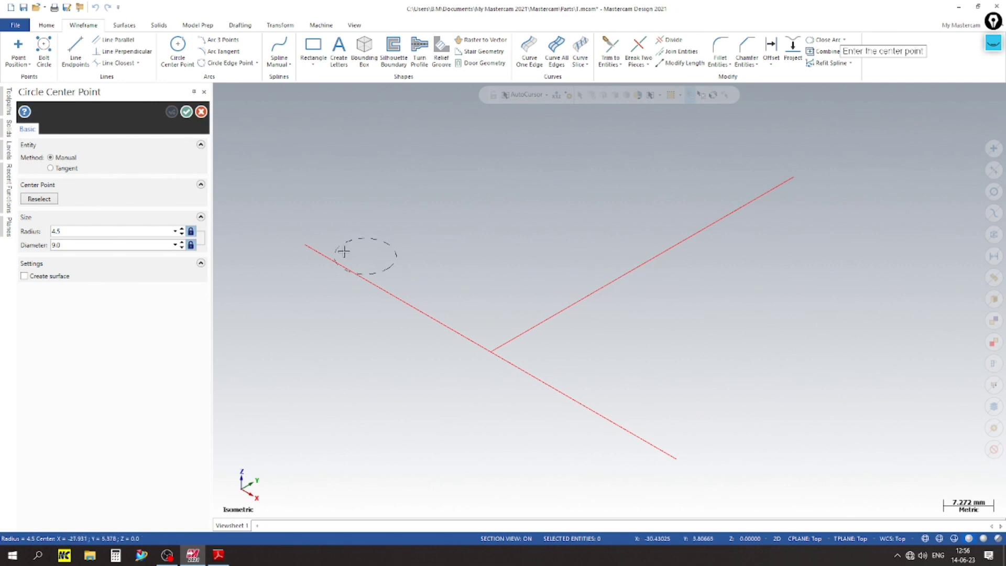
left_click(307, 246)
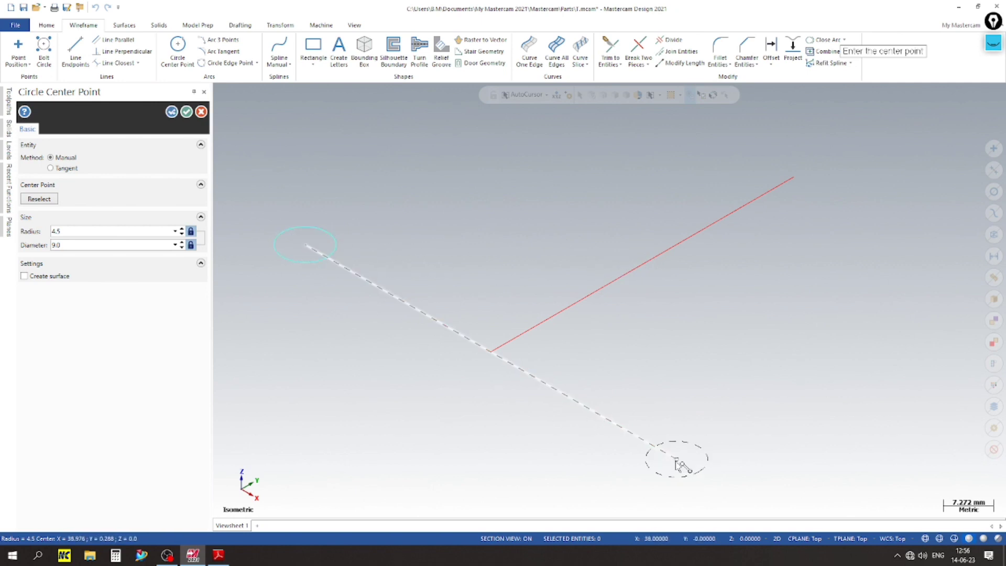
left_click(676, 458)
left_click(792, 179)
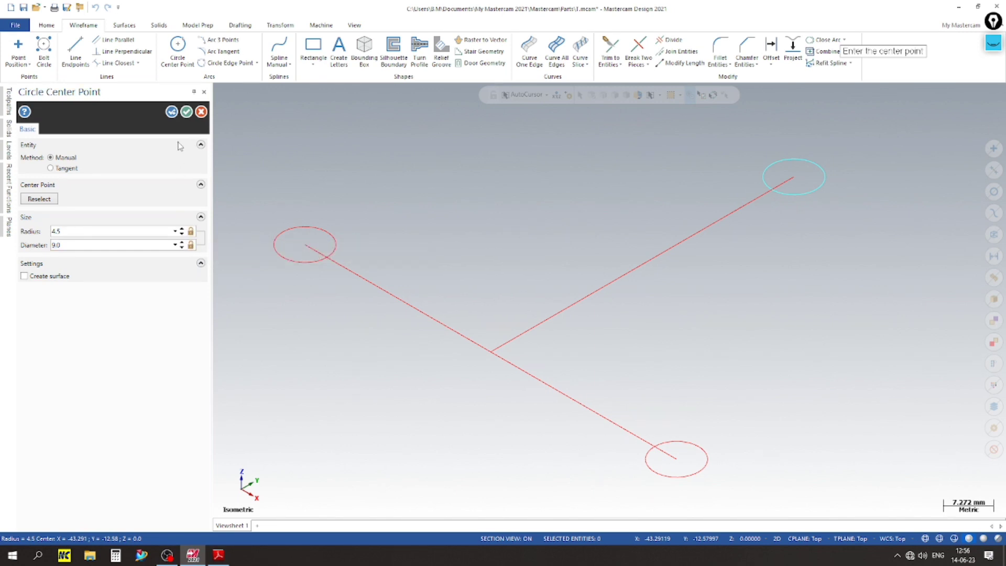
left_click(172, 111)
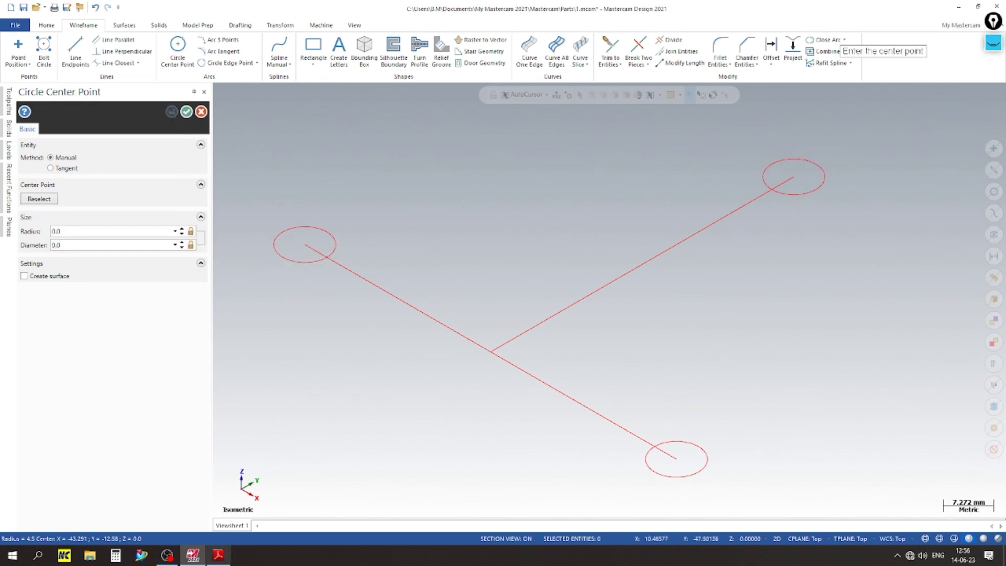
Check the corner radius on the Socket Bearing drawing and draw a 14 mm radius circle concentric with each of the three hole circles
left_click(220, 556)
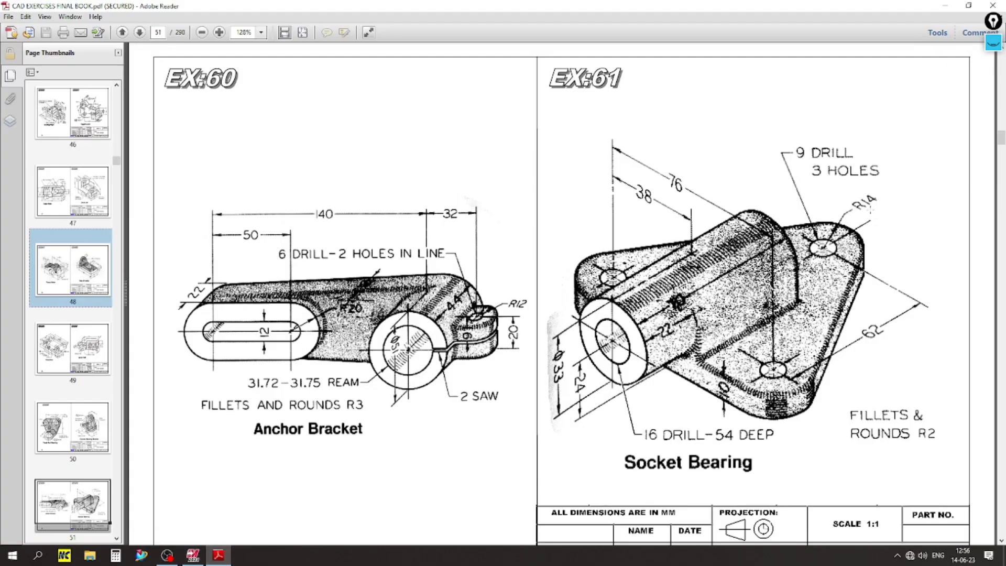
left_click(857, 204)
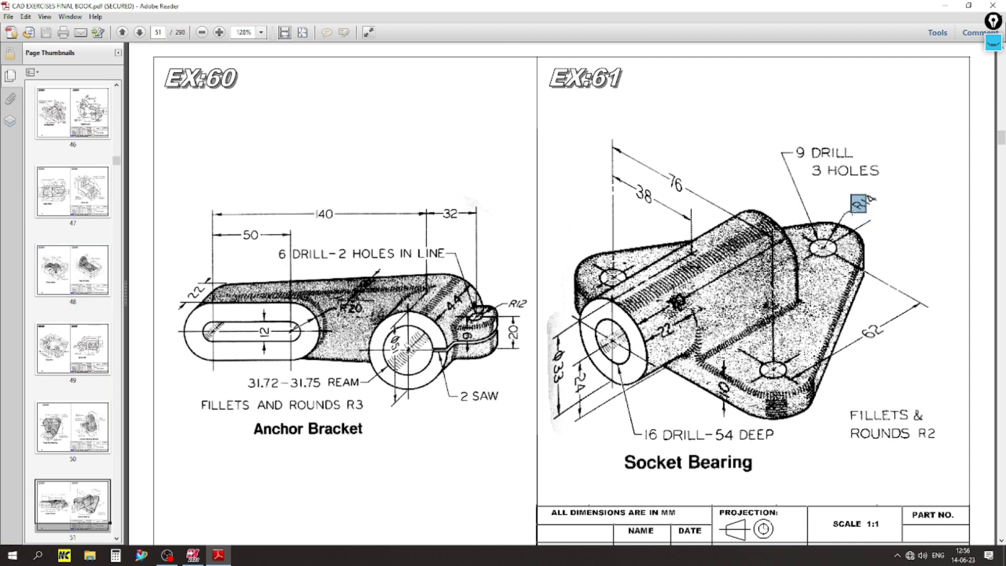
left_click(362, 497)
left_click(218, 557)
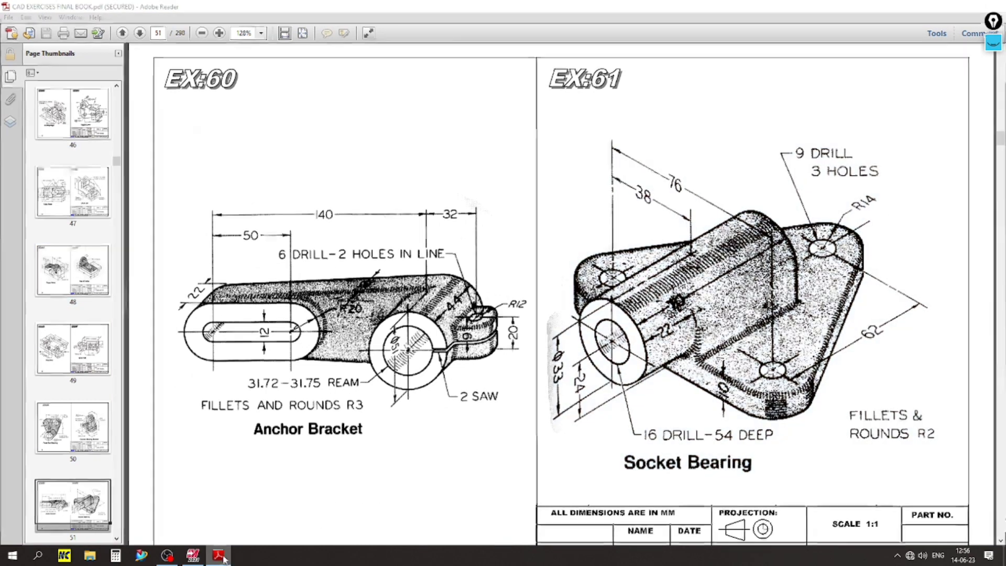
left_click(118, 245)
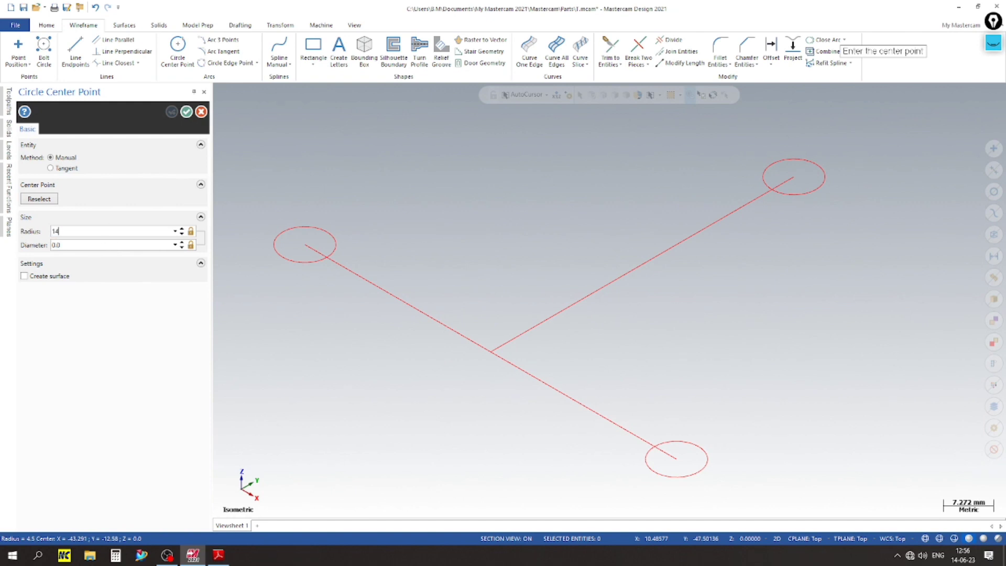
type("14")
key("Return")
left_click(191, 245)
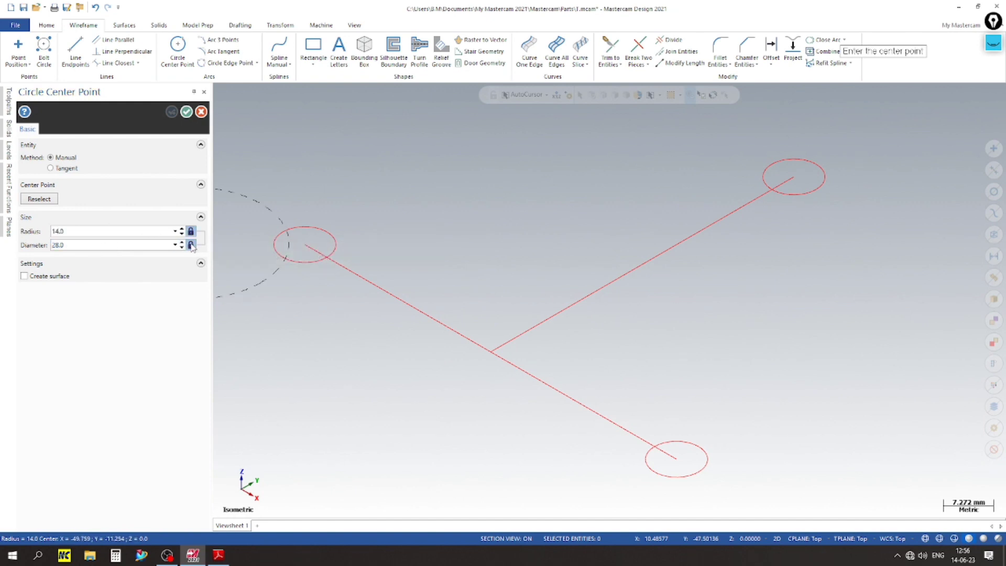
left_click(304, 246)
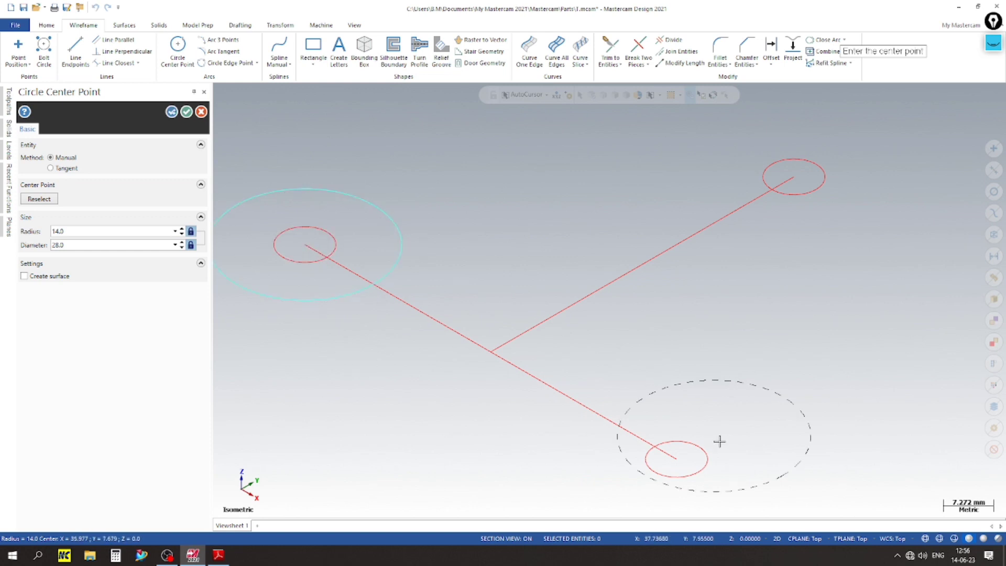
left_click(675, 459)
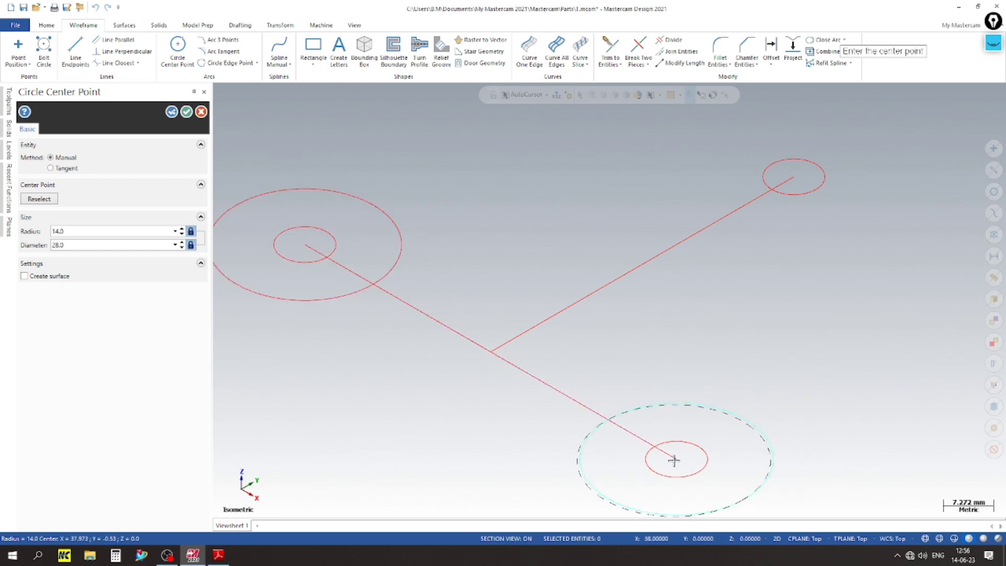
left_click(794, 177)
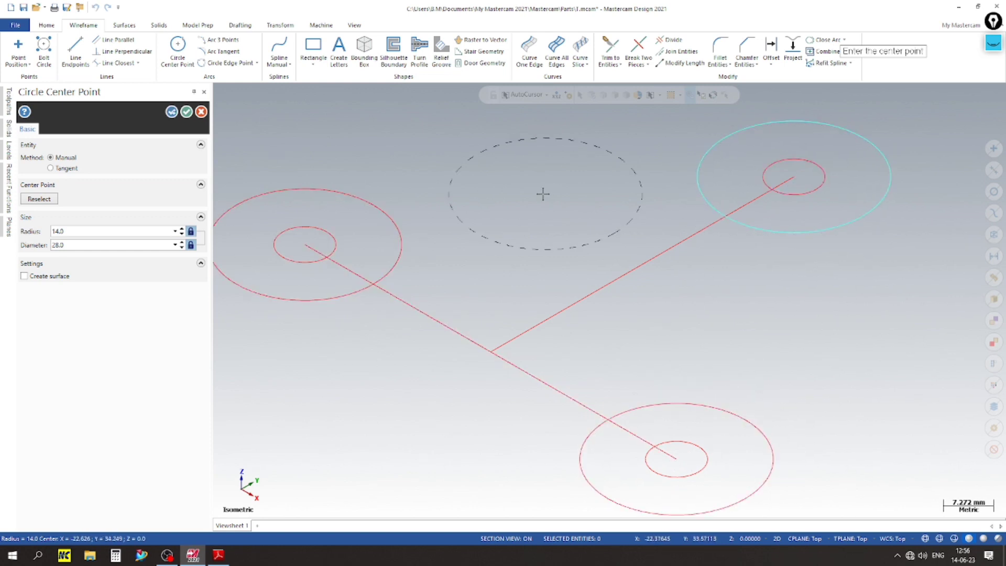
left_click(187, 111)
In top view, draw three tangent lines joining the outer sides of the 14 mm radius circles to enclose the base plate
right_click(398, 184)
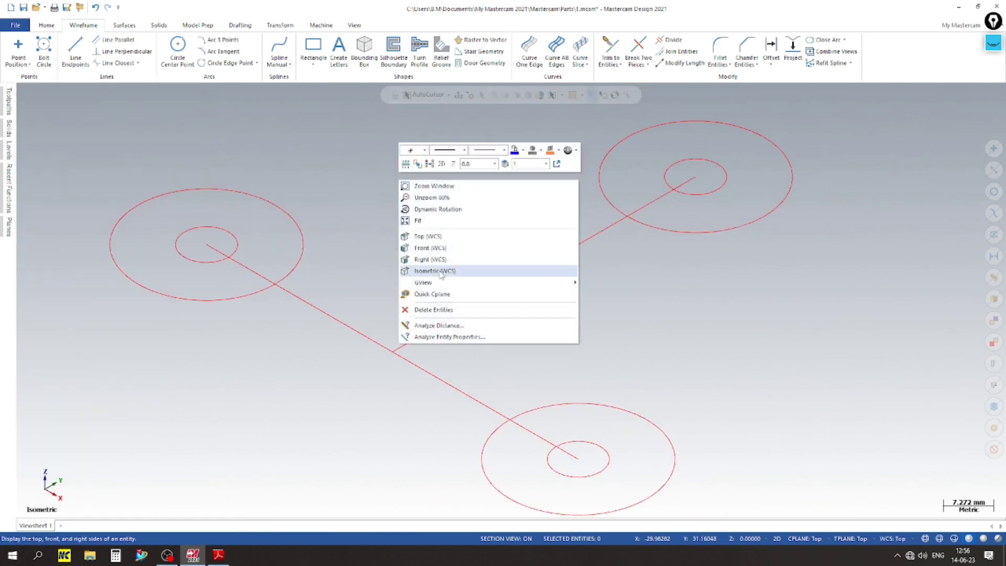
left_click(448, 237)
scroll(453, 321, "up", 3)
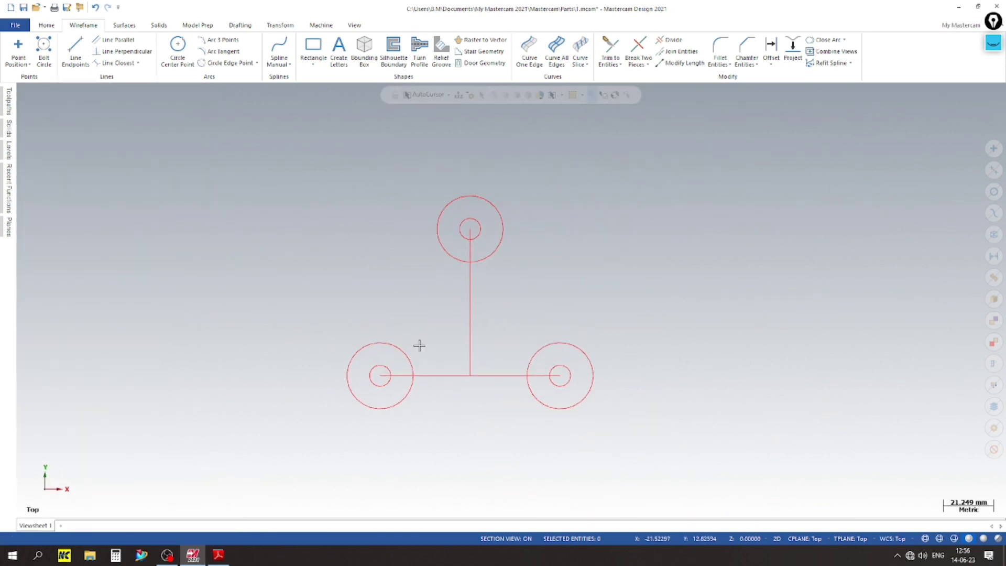
scroll(391, 279, "down", 2)
left_click(67, 44)
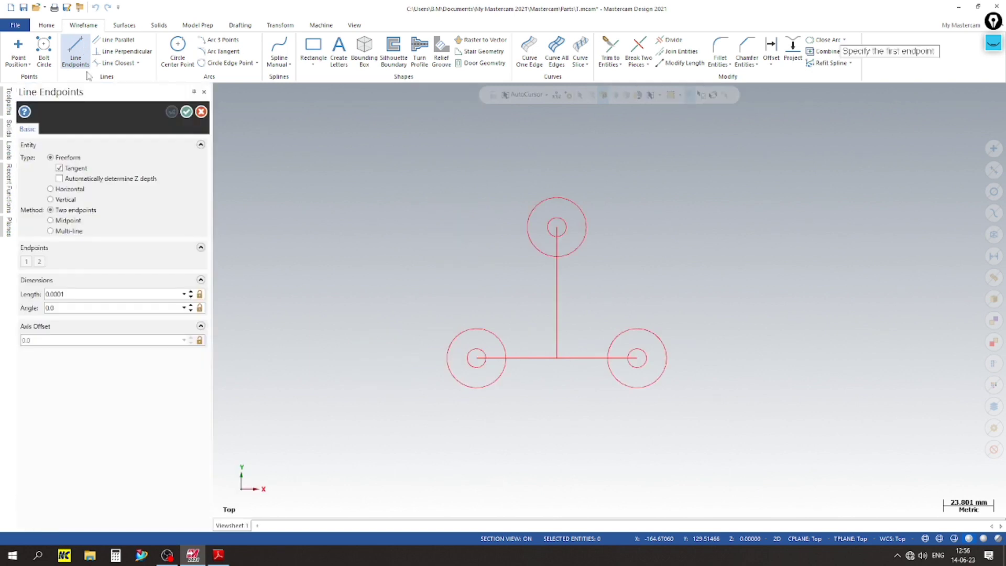
left_click(455, 331)
left_click(529, 215)
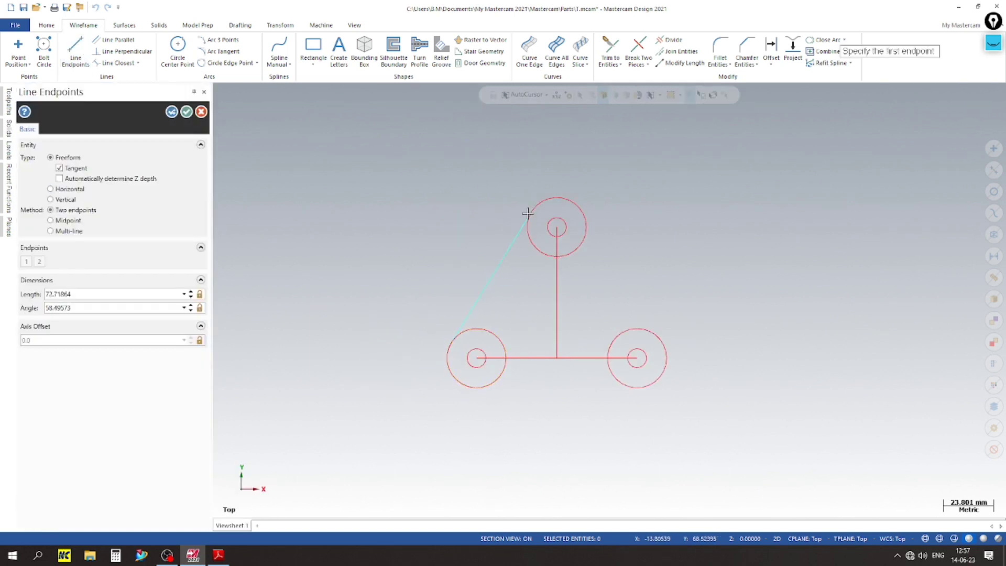
left_click(587, 217)
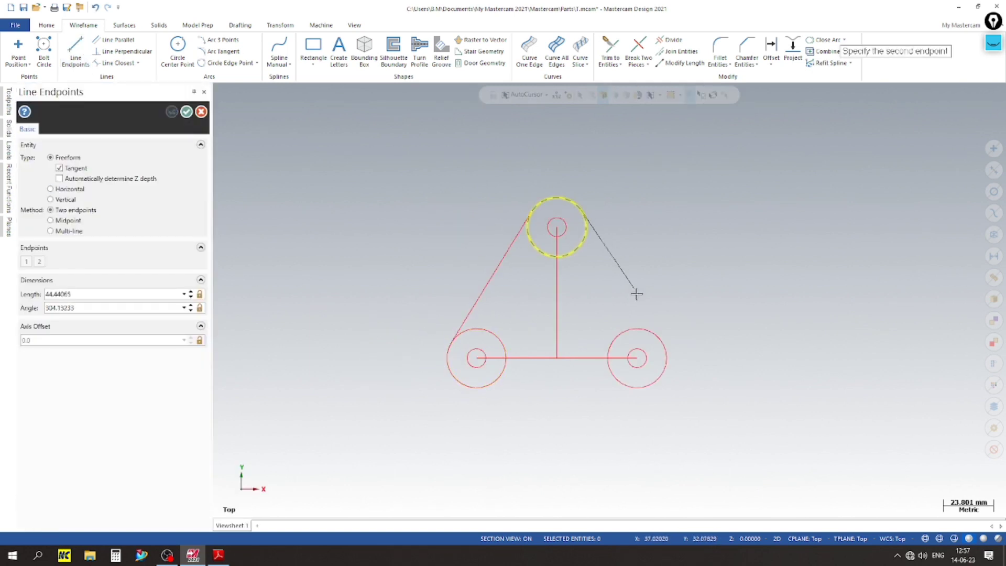
left_click(655, 337)
left_click(465, 386)
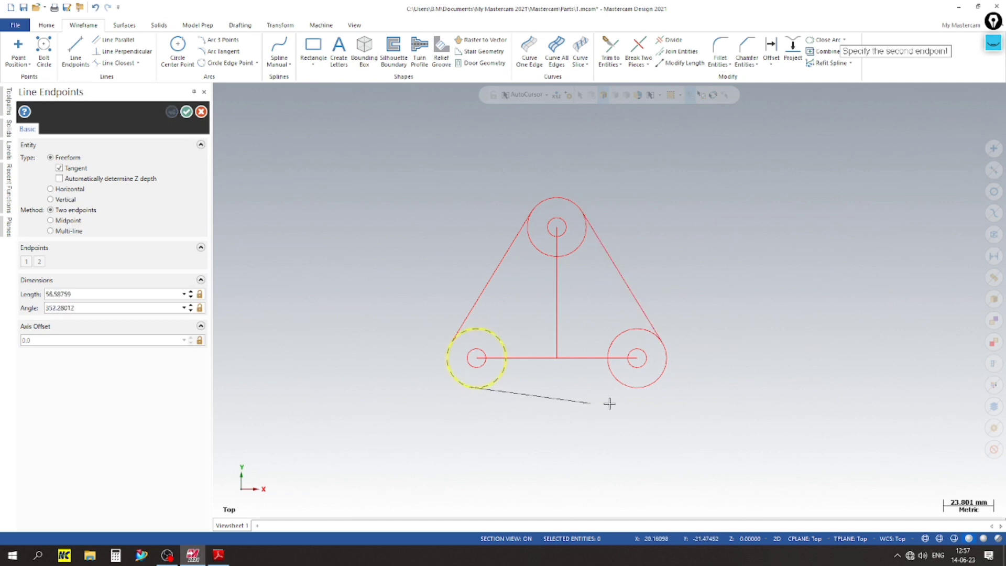
left_click(643, 387)
scroll(565, 386, "up", 1)
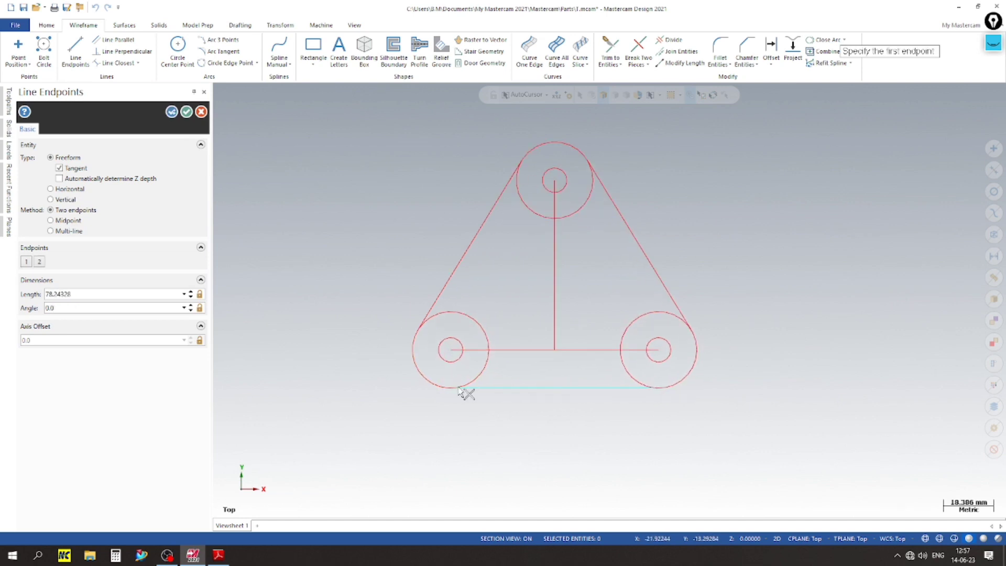
left_click(188, 112)
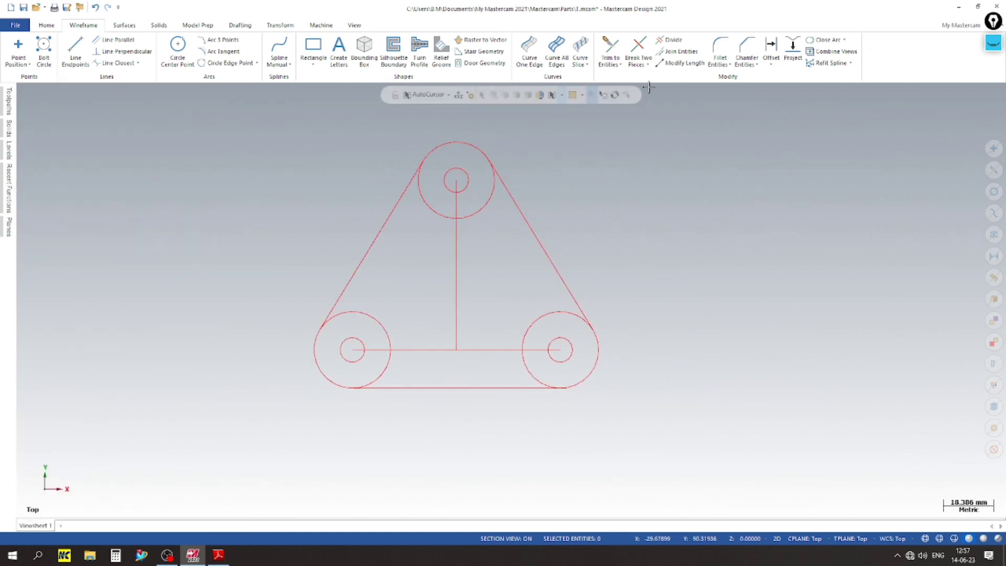
Trim away the inner arcs of the three large circles with Divide, leaving a closed rounded-triangle outline
left_click(668, 39)
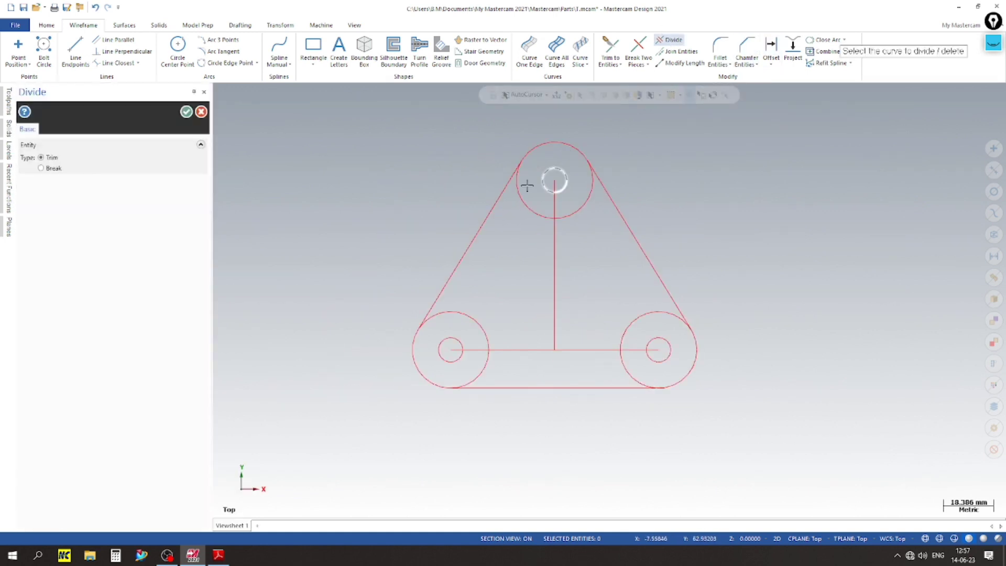
left_click(586, 202)
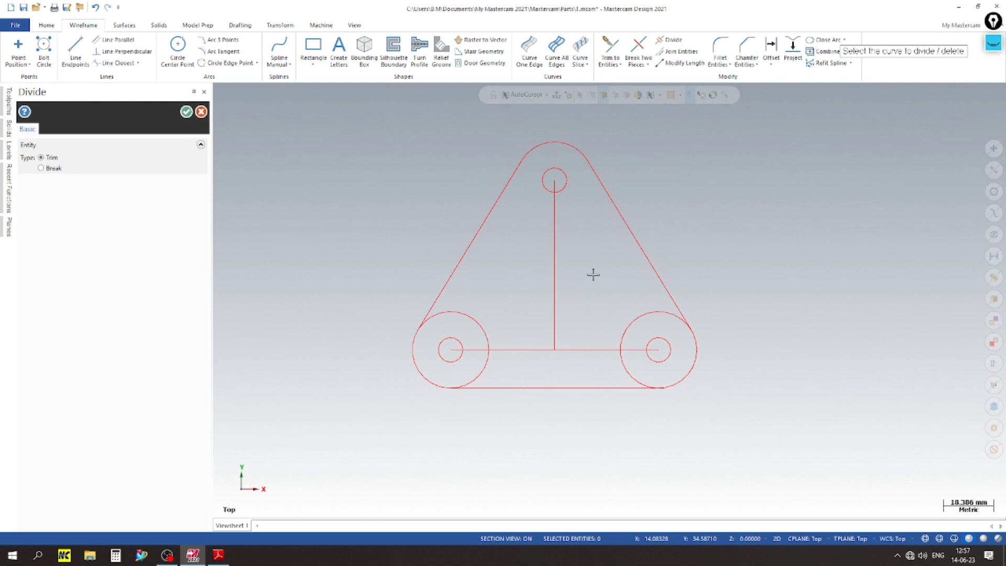
left_click(465, 320)
left_click(638, 373)
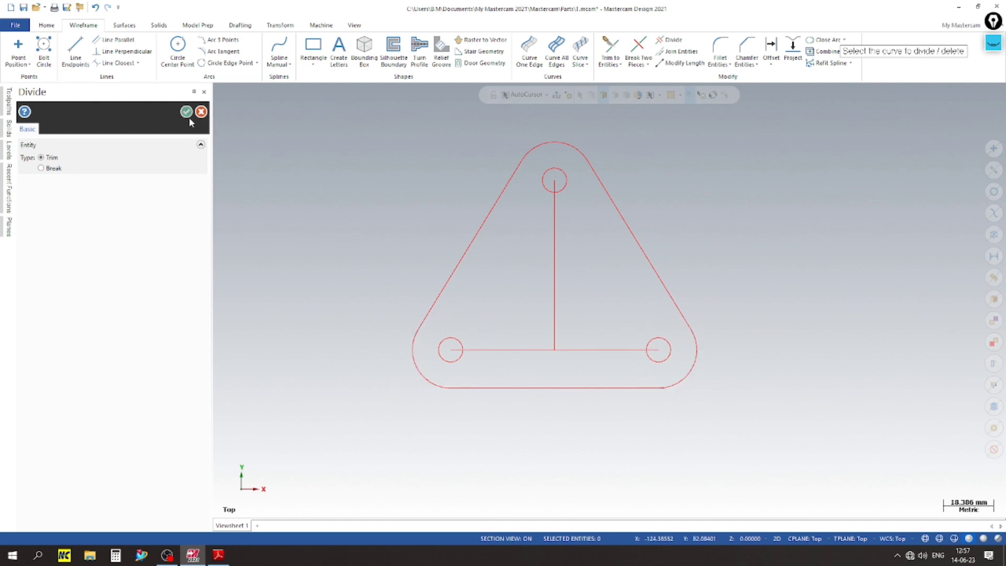
left_click(187, 112)
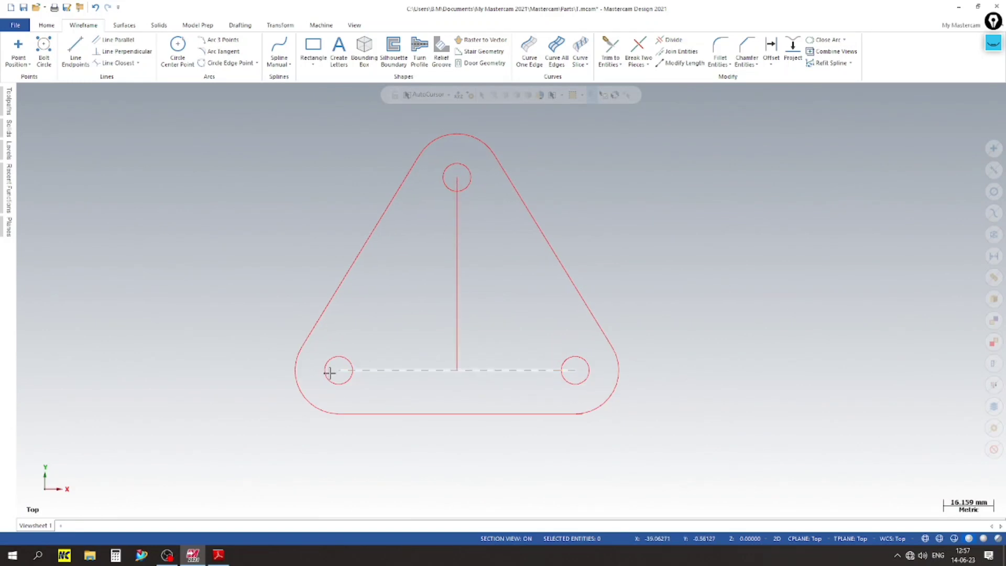
Delete the horizontal and vertical construction lines that run between the hole centres
scroll(339, 321, "up", 1)
scroll(360, 359, "down", 2)
left_click(406, 366)
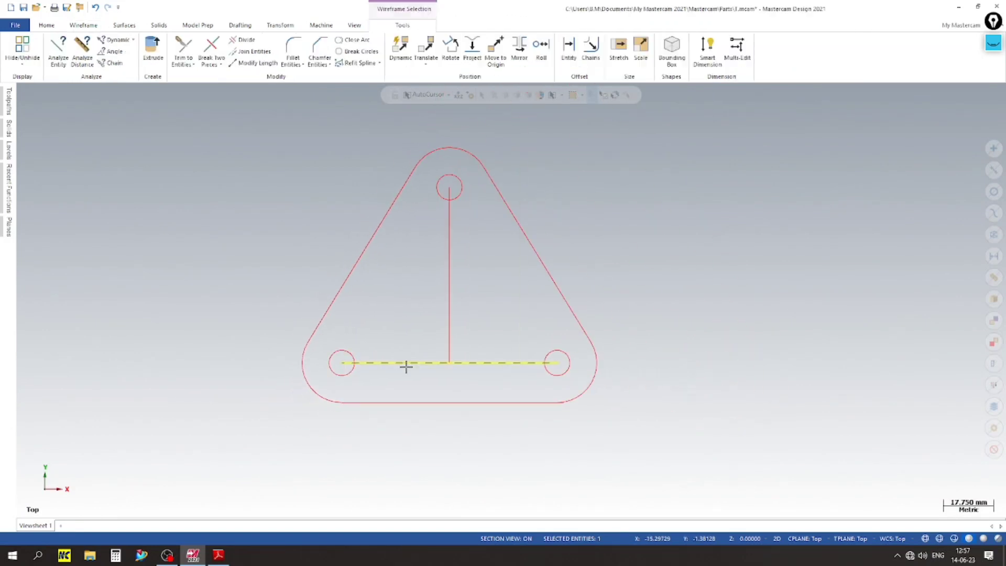
left_click(449, 297)
key("Delete")
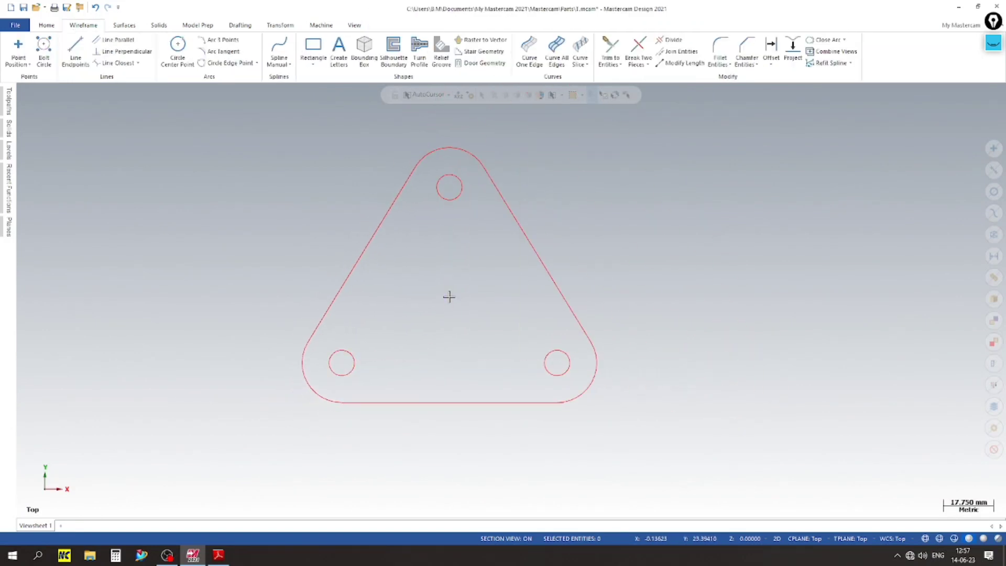
Check the base plate dimensions on the exercise 61 Socket Bearing drawing in Adobe Reader and return to Mastercam
scroll(449, 297, "down", 2)
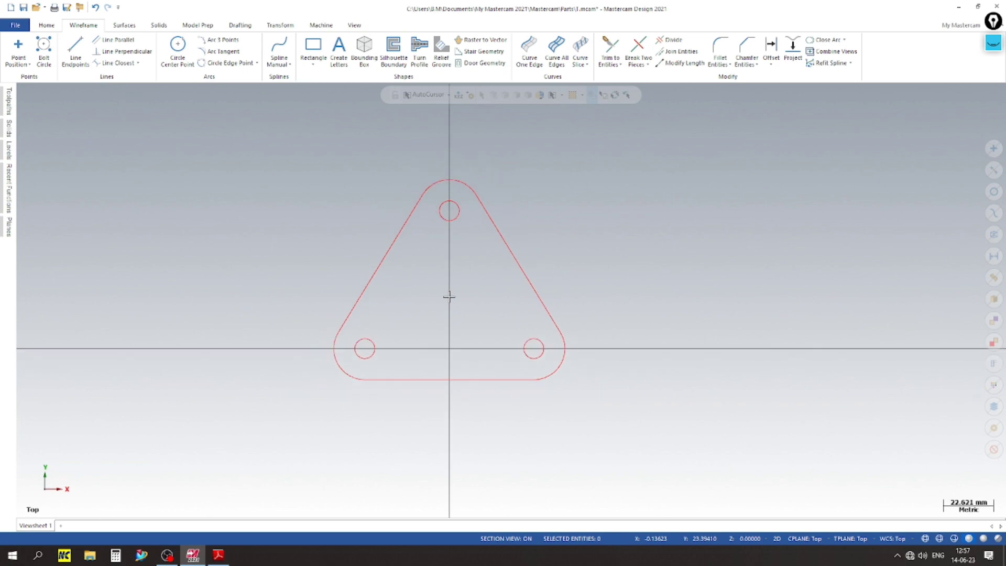
scroll(465, 341, "up", 1)
left_click(218, 557)
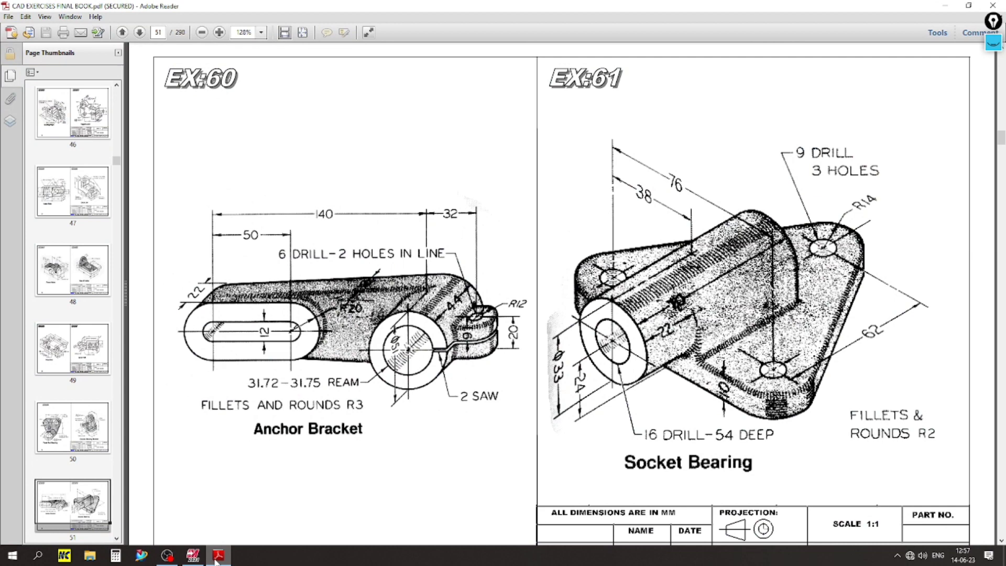
left_click(218, 558)
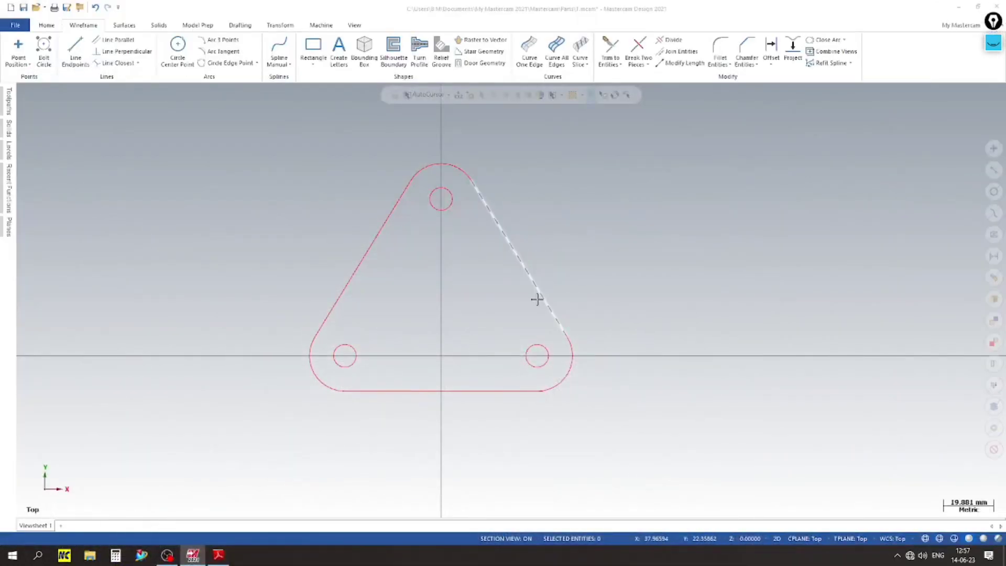
Try to extrude the rounded-triangle outline together with the three hole circles in isometric view
right_click(565, 219)
left_click(576, 309)
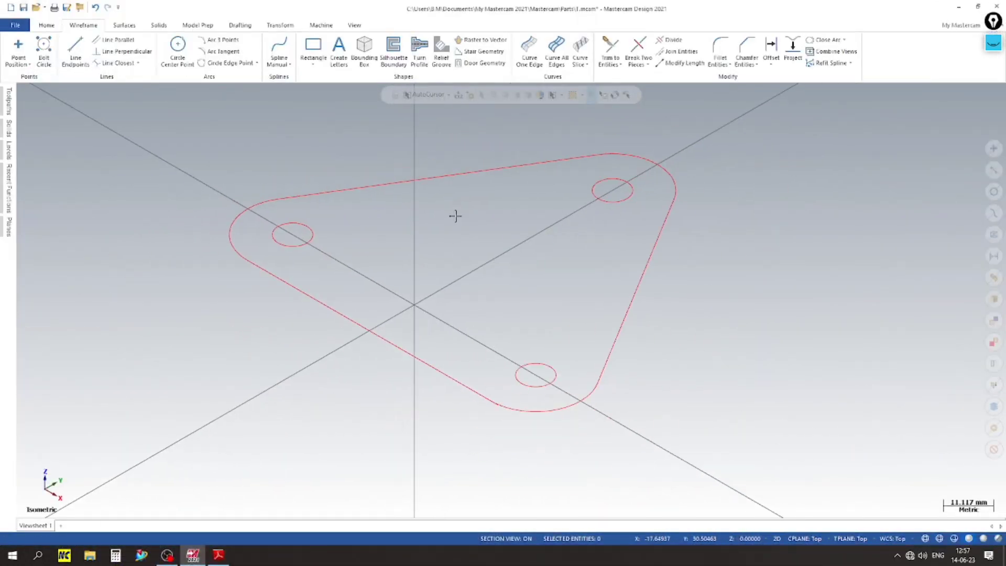
left_click(159, 25)
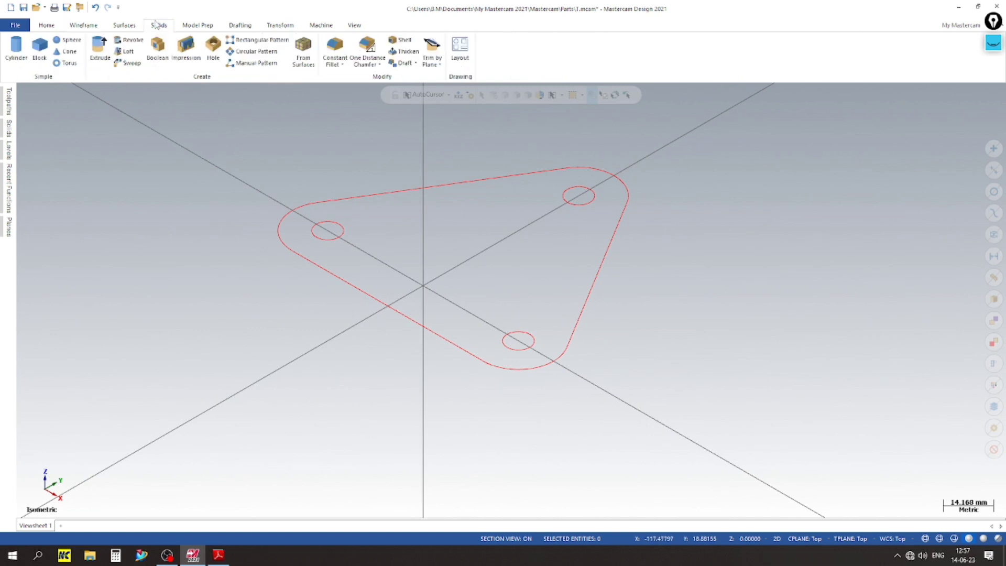
left_click(92, 55)
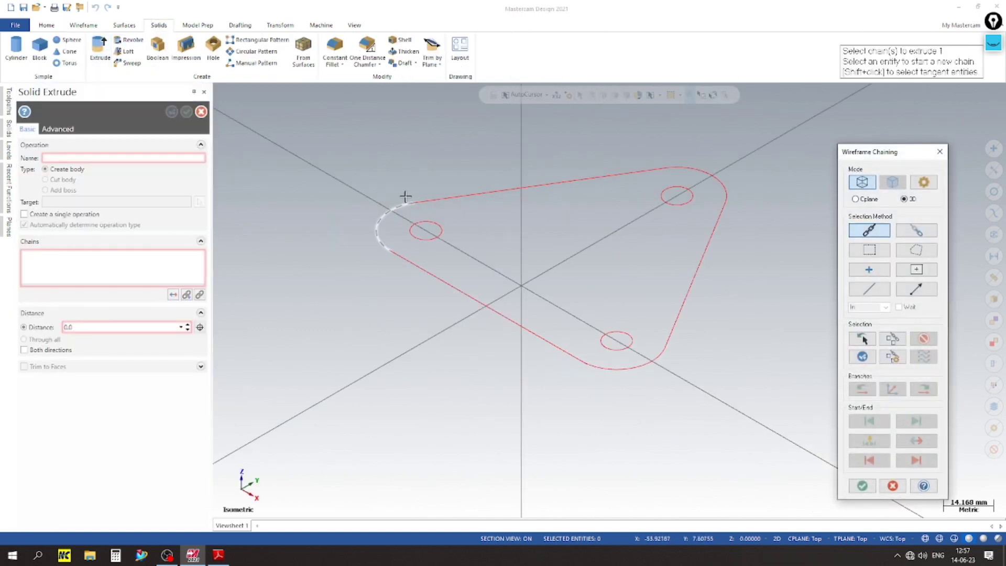
left_click(405, 197)
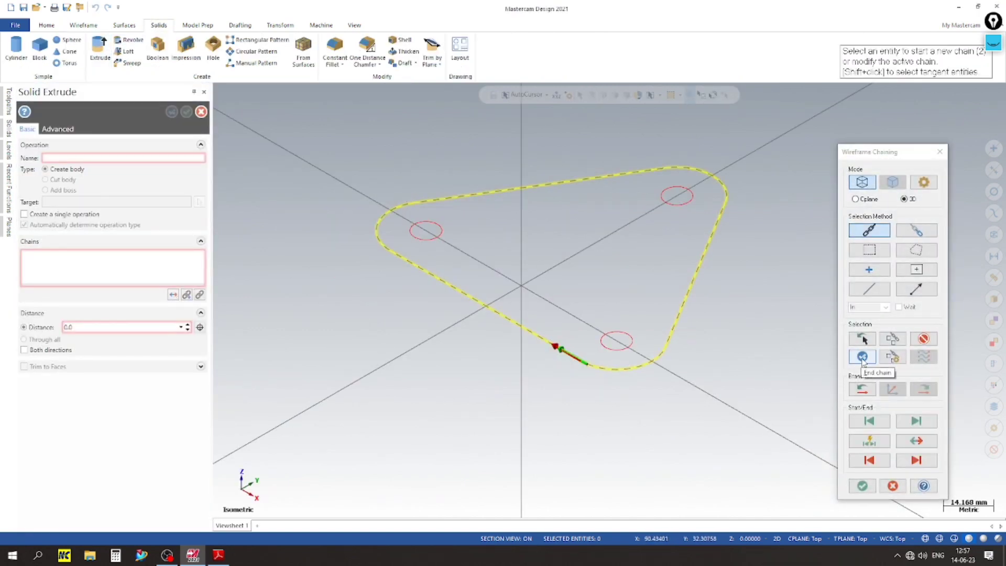
left_click(441, 238)
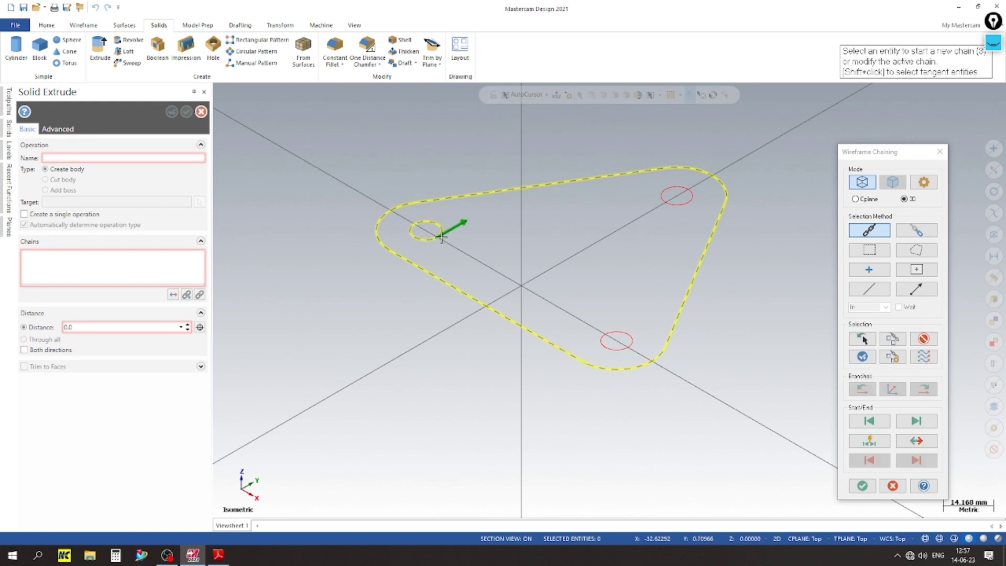
left_click(669, 202)
left_click(623, 339)
left_click(862, 486)
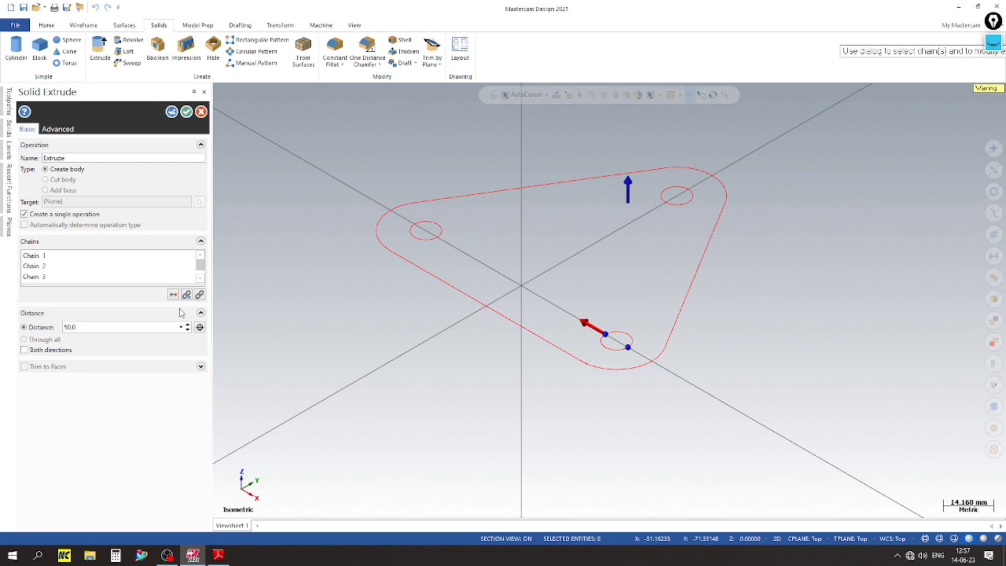
scroll(626, 341, "up", 3)
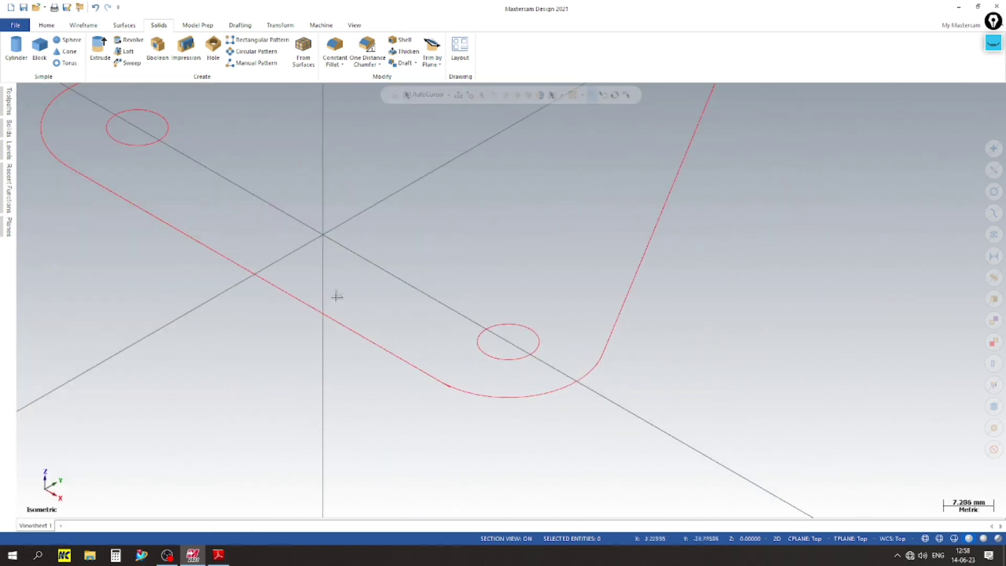
Chain the three hole circles and the outline again for Extrude, and inspect the outline chain's start and end points at the corner arc
left_click(100, 50)
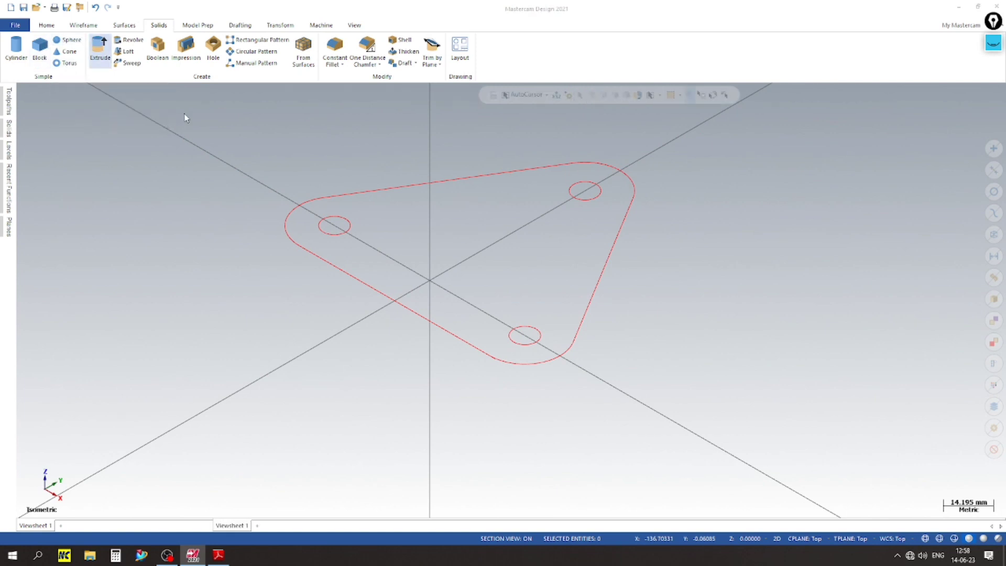
left_click(445, 229)
left_click(616, 325)
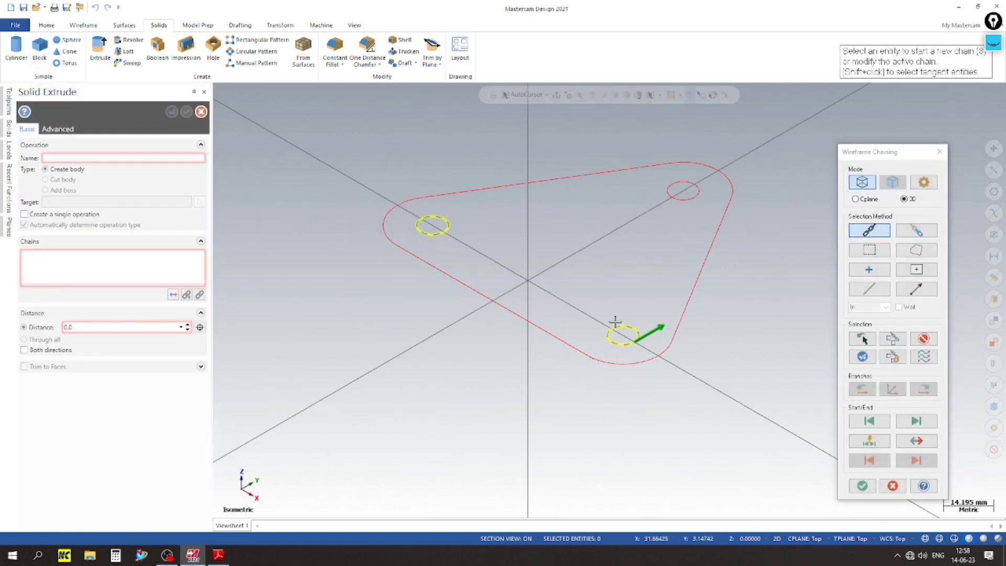
left_click(677, 183)
left_click(614, 166)
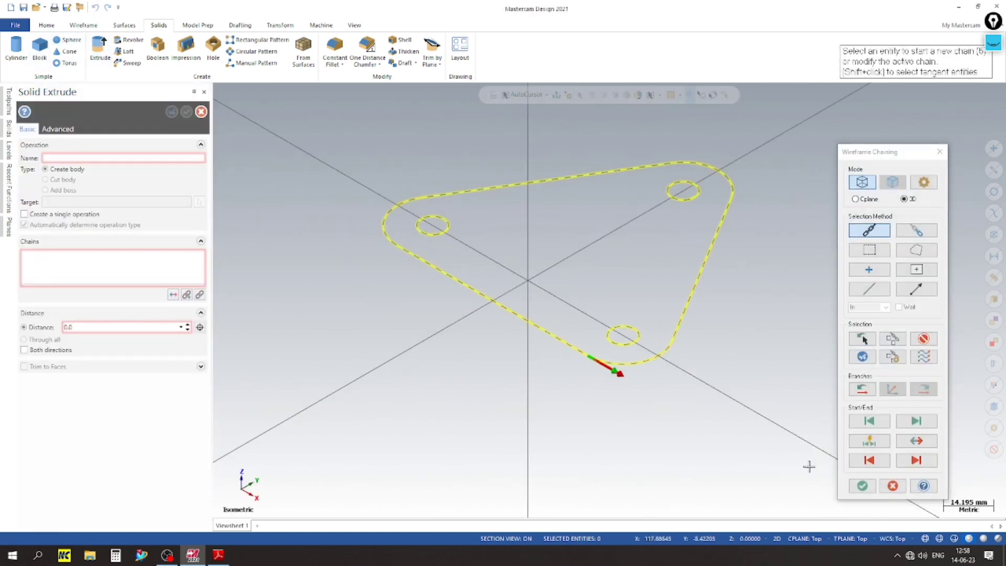
left_click(862, 486)
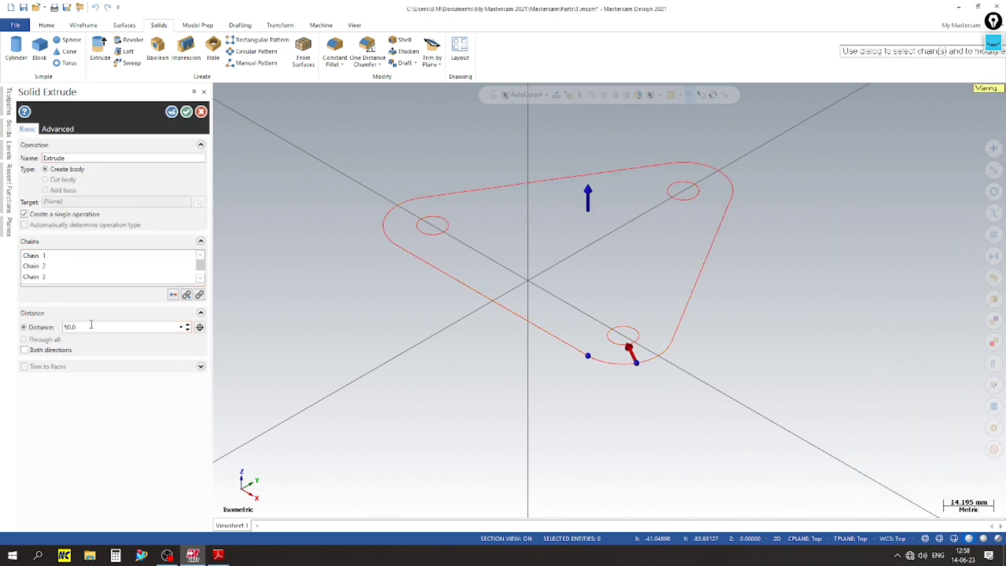
scroll(597, 369, "up", 2)
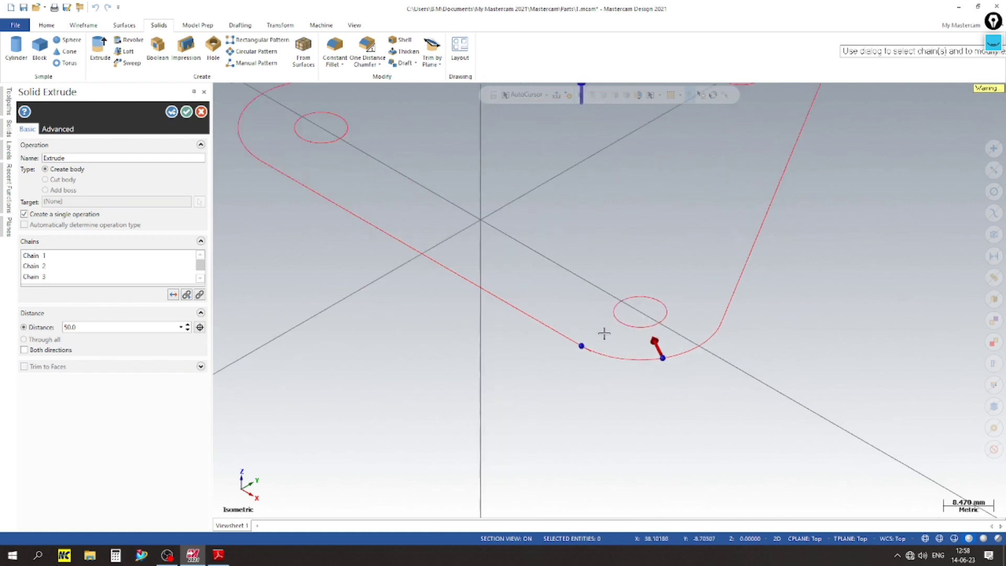
scroll(602, 334, "up", 3)
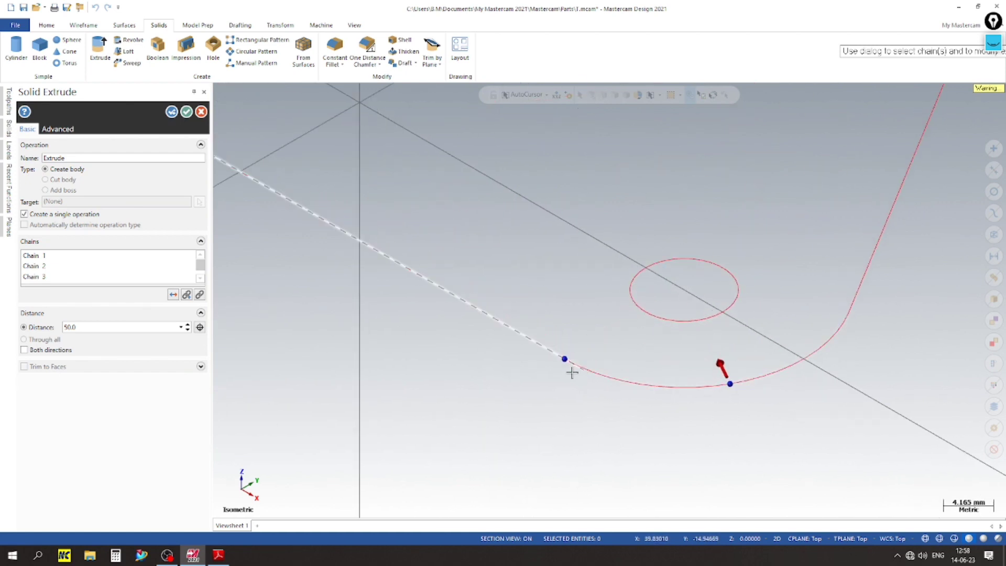
scroll(585, 370, "down", 2)
scroll(596, 382, "up", 3)
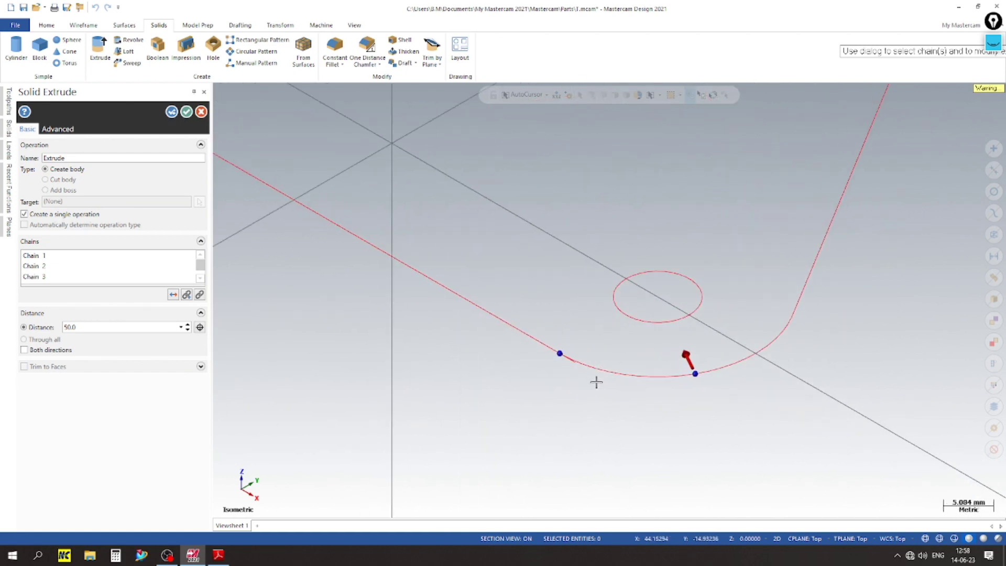
left_click(1001, 49)
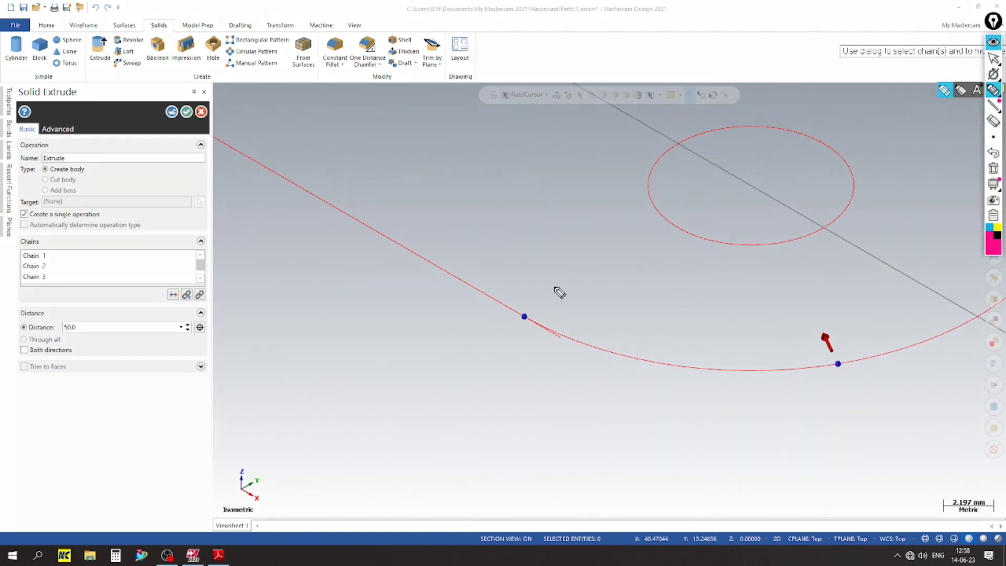
mouse_move(559, 293)
left_mouse_down()
mouse_move(545, 298)
mouse_move(554, 286)
left_mouse_up()
mouse_move(823, 295)
left_mouse_down()
mouse_move(866, 321)
mouse_move(811, 286)
left_mouse_up()
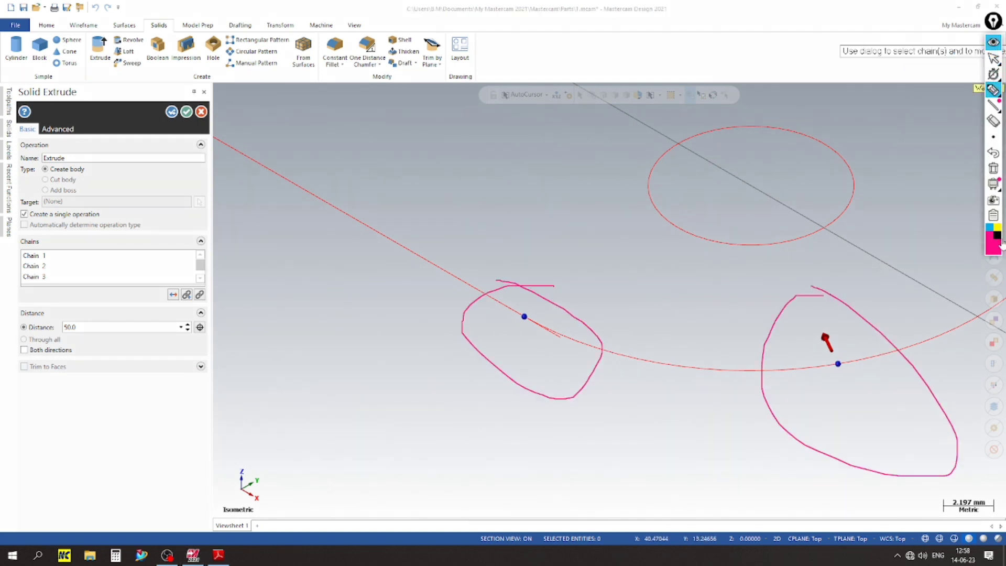
left_click(989, 229)
left_click(989, 246)
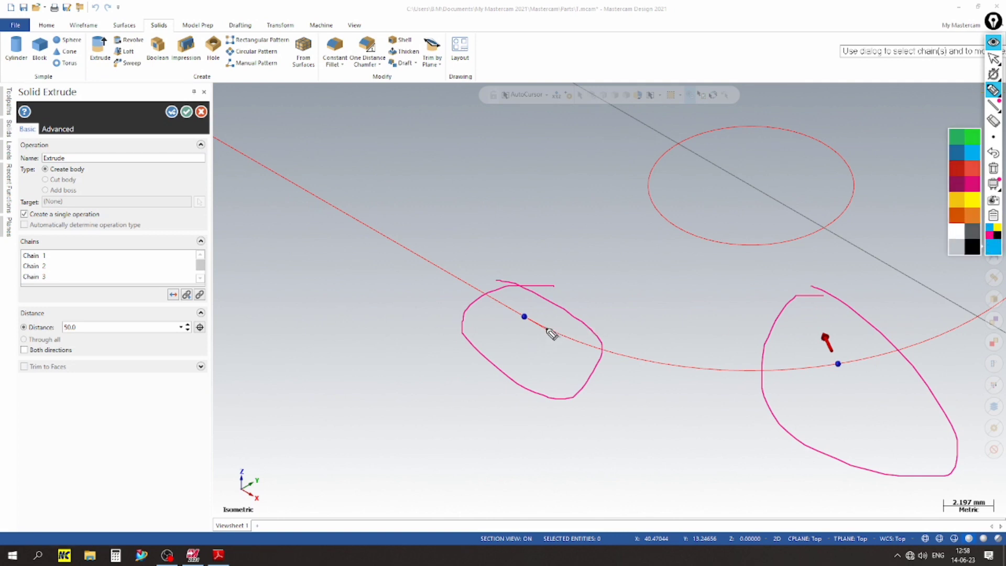
left_click_drag(549, 332, 469, 357)
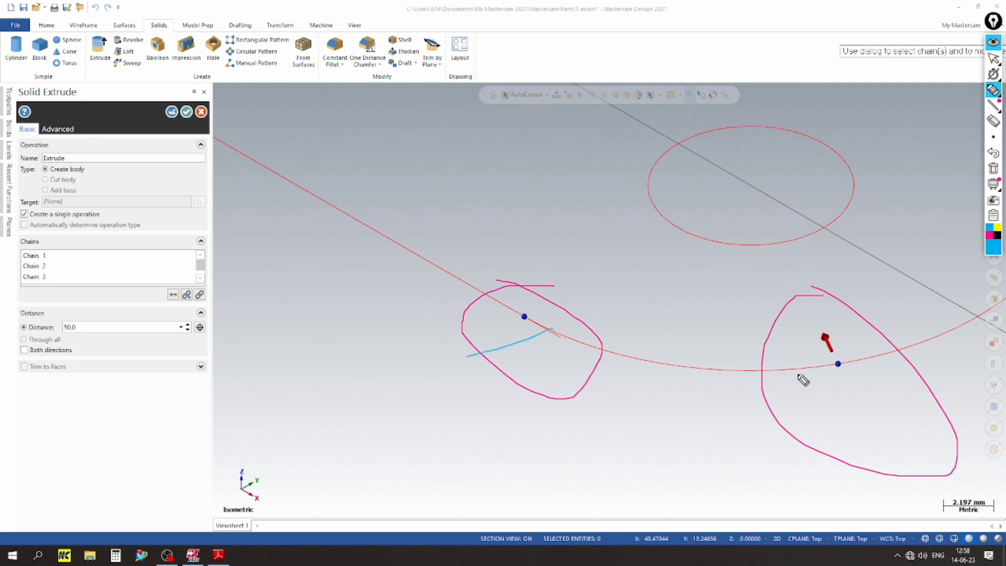
left_click_drag(844, 369, 876, 343)
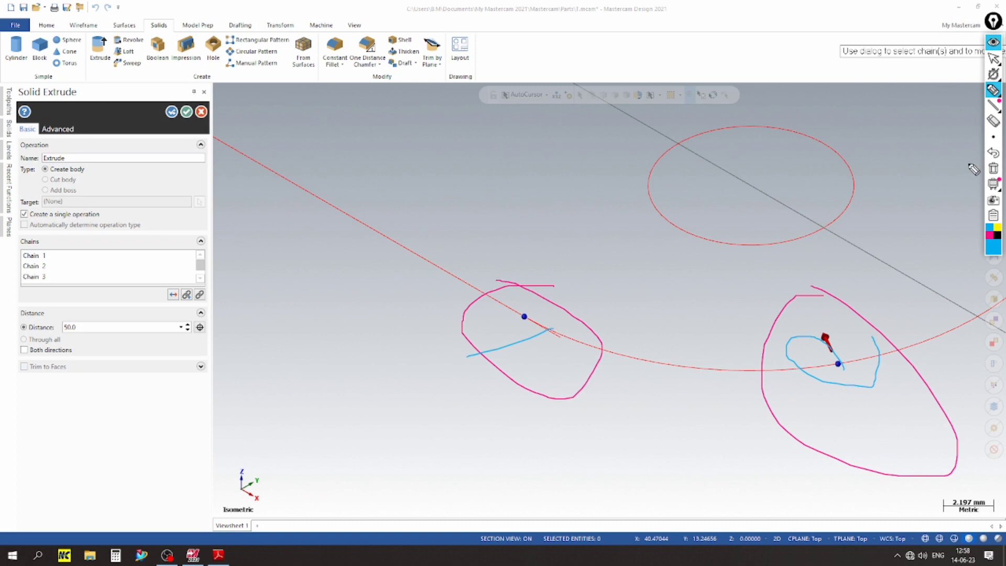
left_click(999, 168)
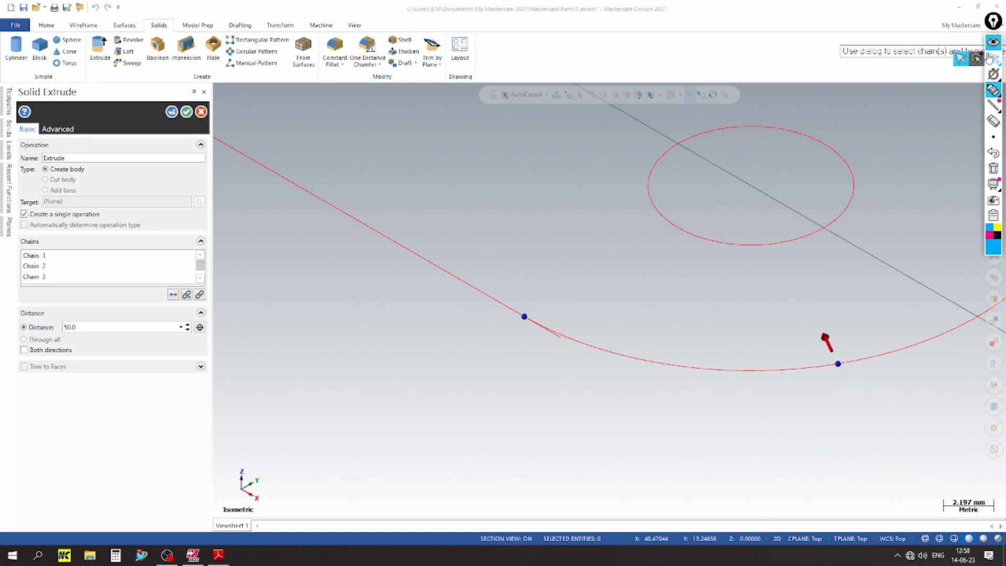
left_click(992, 24)
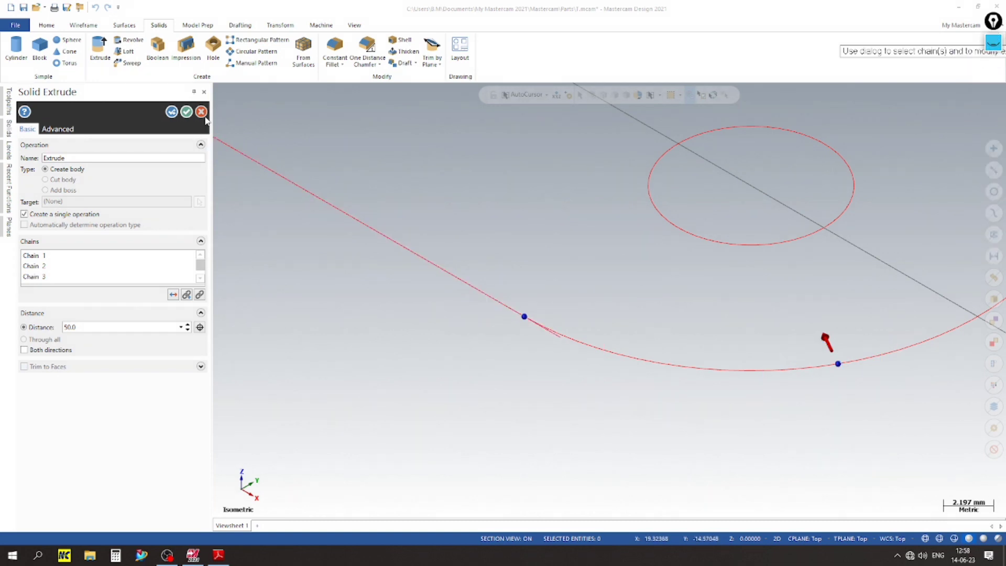
Cancel the extrusion and inspect the joint between the bottom line and the lower-right corner arc in top view
left_click(203, 115)
right_click(314, 180)
left_click(359, 238)
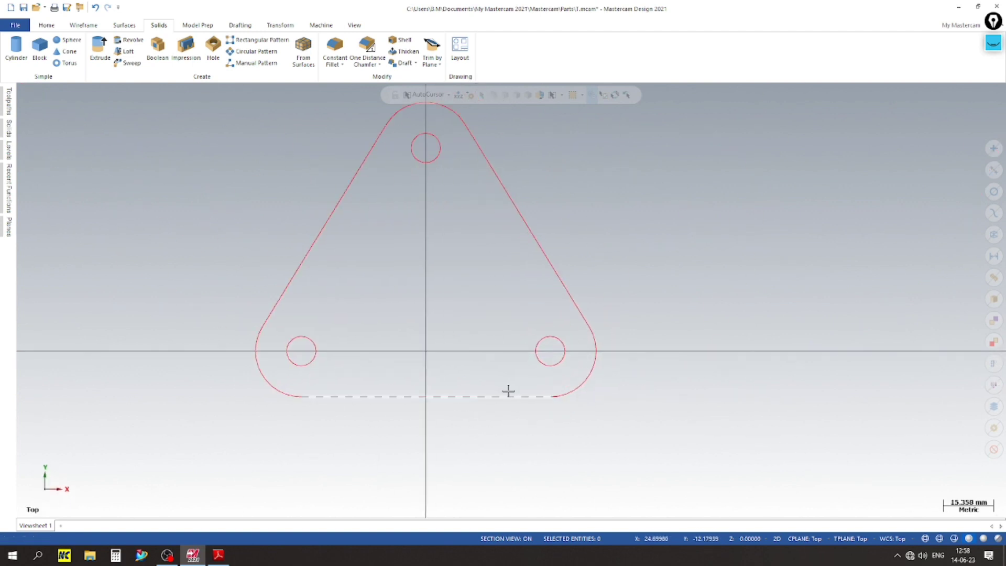
scroll(508, 390, "up", 2)
scroll(599, 388, "up", 2)
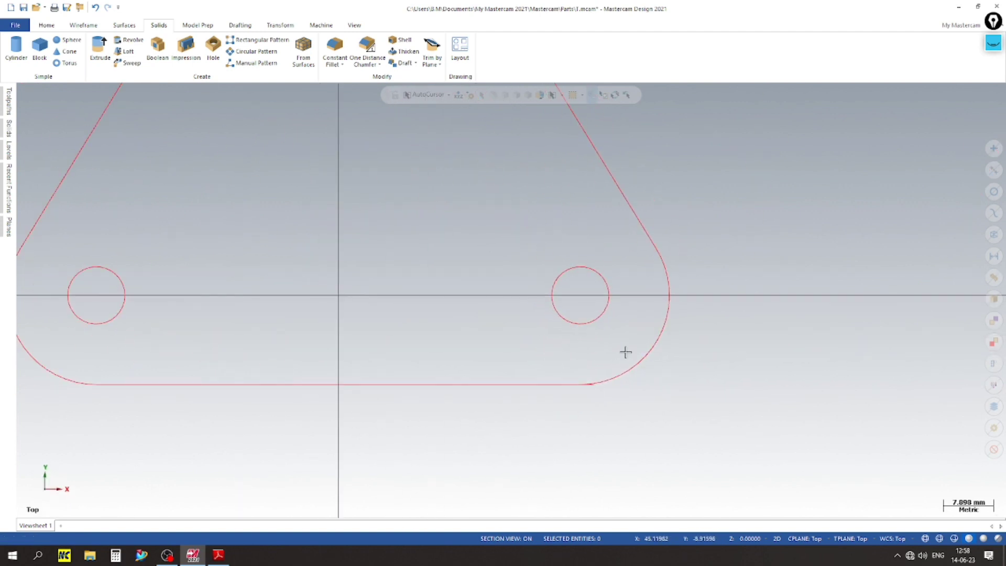
scroll(640, 349, "down", 2)
scroll(632, 353, "up", 5)
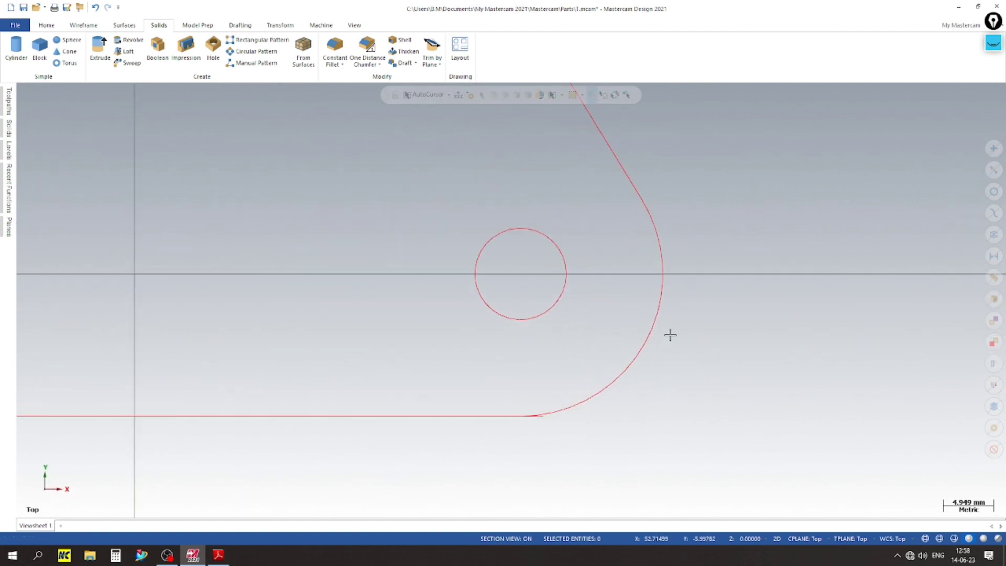
scroll(655, 320, "down", 3)
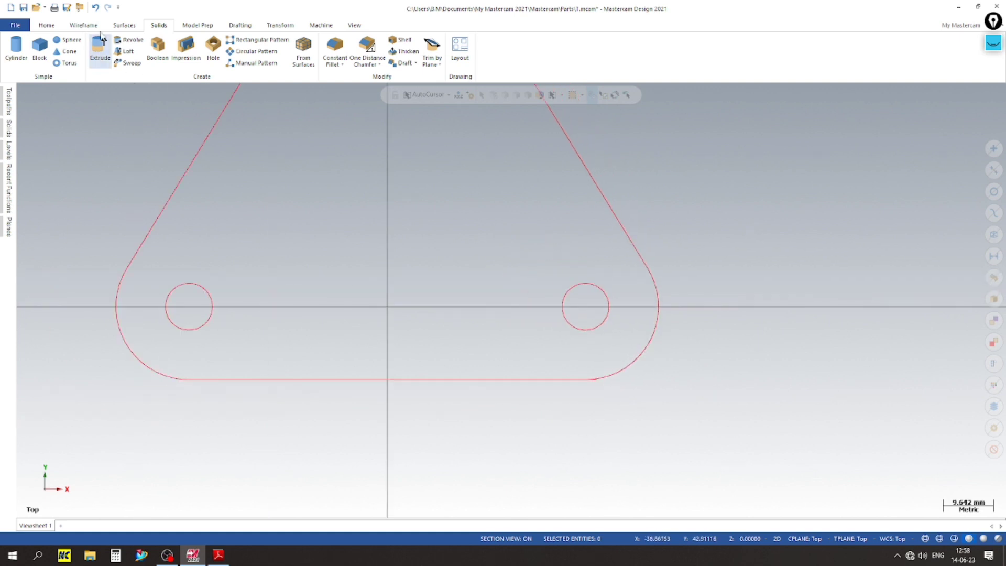
Undo the construction line deletion and the trims of the lower-right 14 mm radius circle, restoring the full circle
left_click(95, 7)
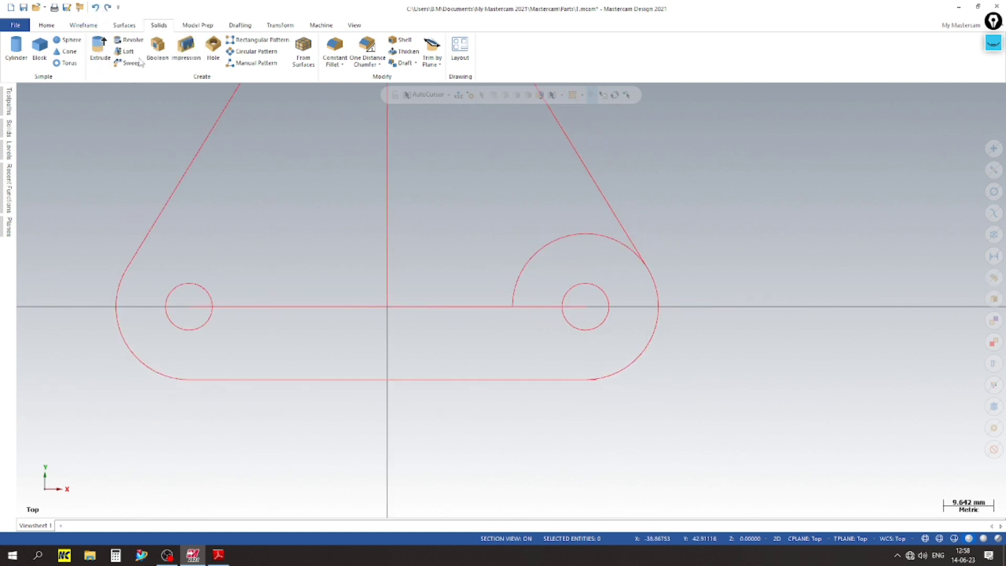
scroll(472, 383, "down", 2)
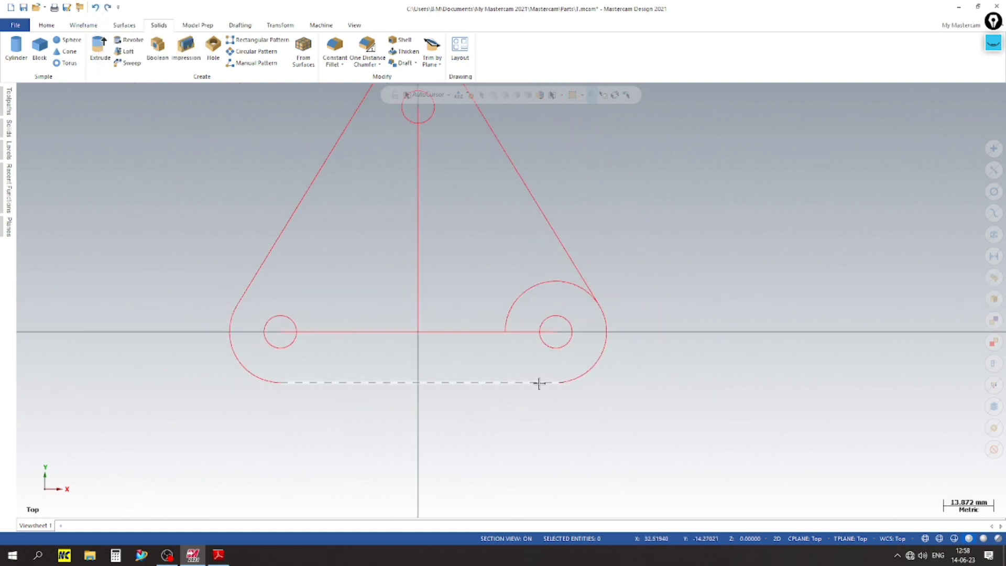
left_click(95, 7)
scroll(579, 370, "down", 1)
scroll(520, 373, "up", 1)
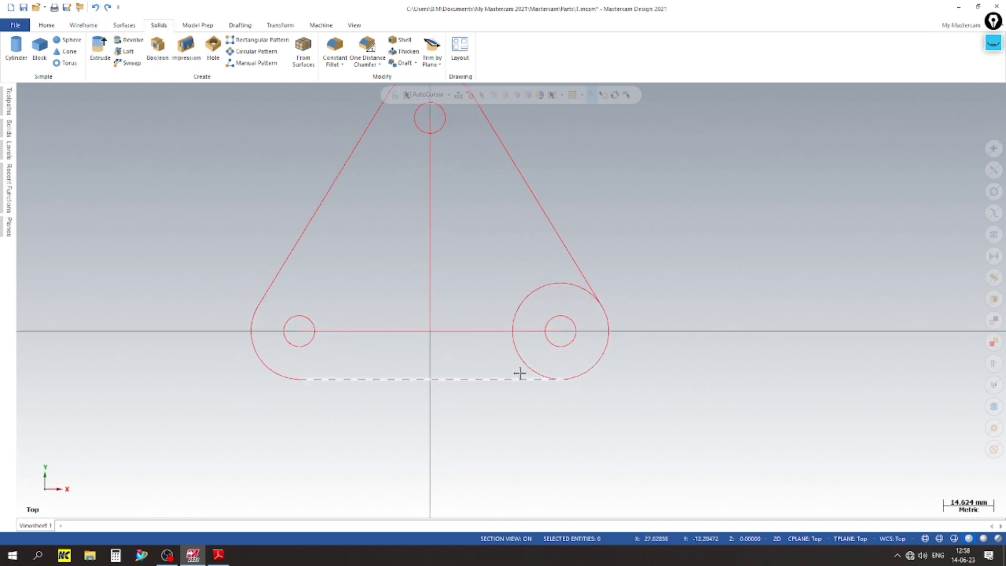
Delete the bottom tangent line and redraw it 76 mm long, tangent to the lower-left arc and the lower-right circle
left_click(464, 375)
key("Delete")
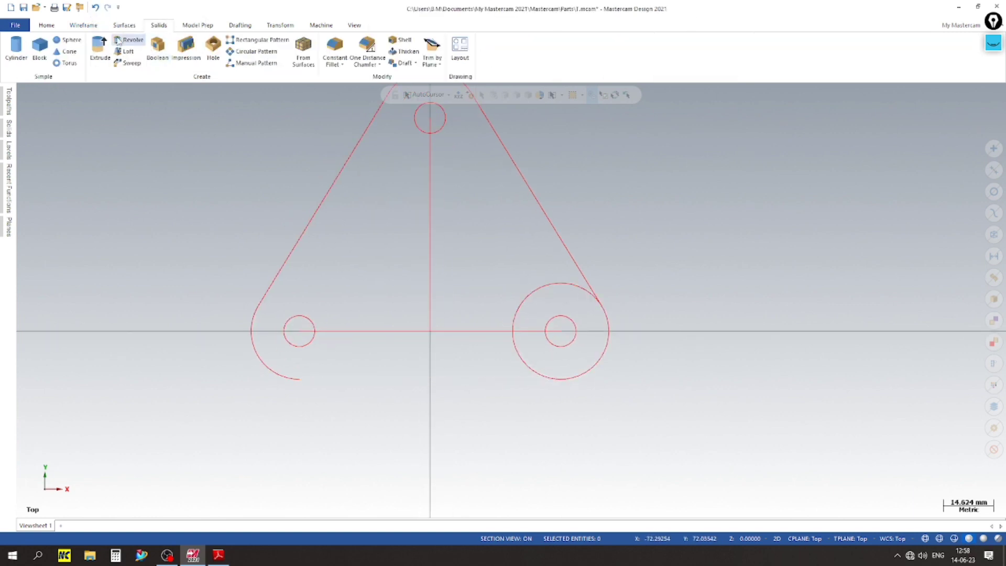
left_click(83, 25)
left_click(75, 51)
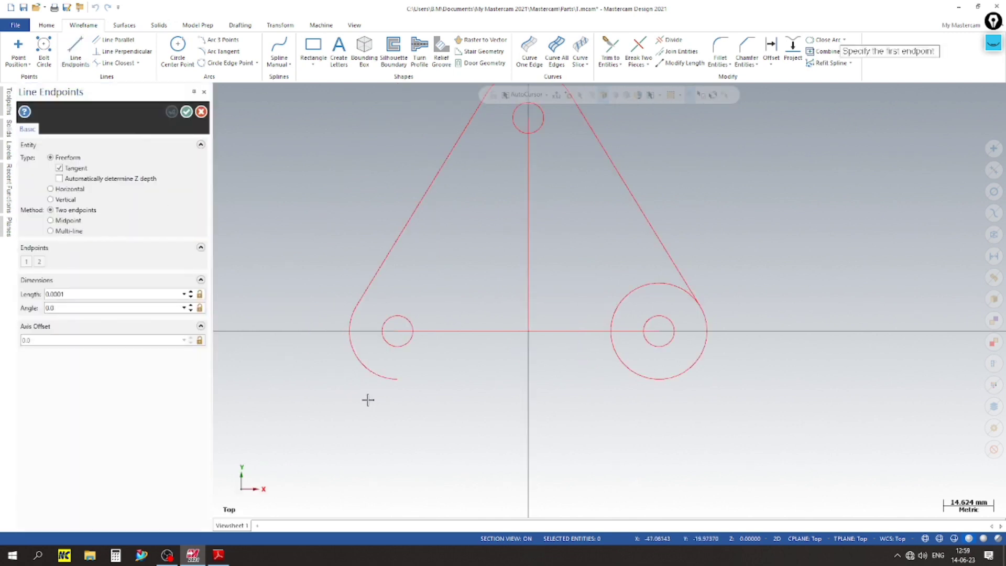
left_click(383, 374)
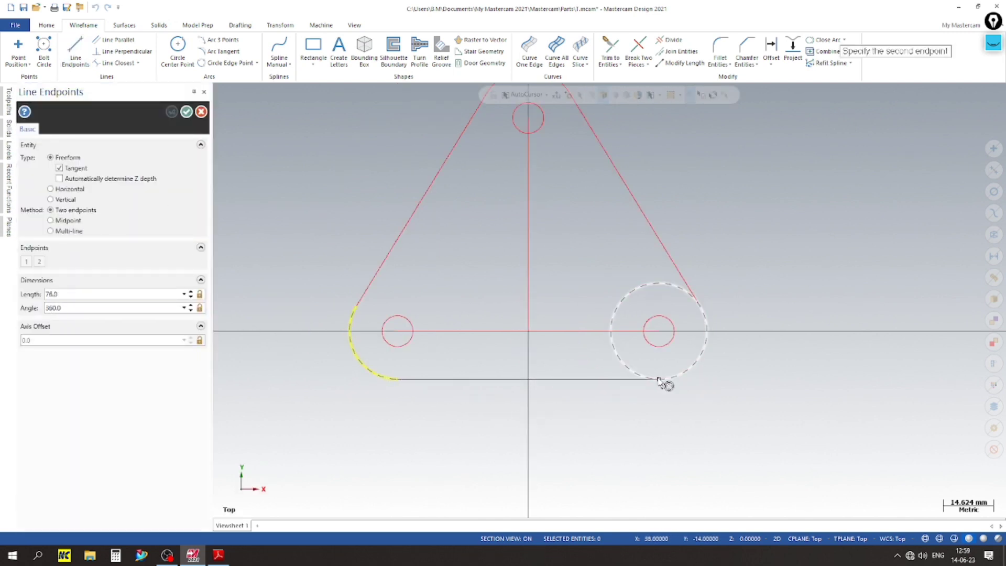
left_click(658, 379)
left_click(187, 111)
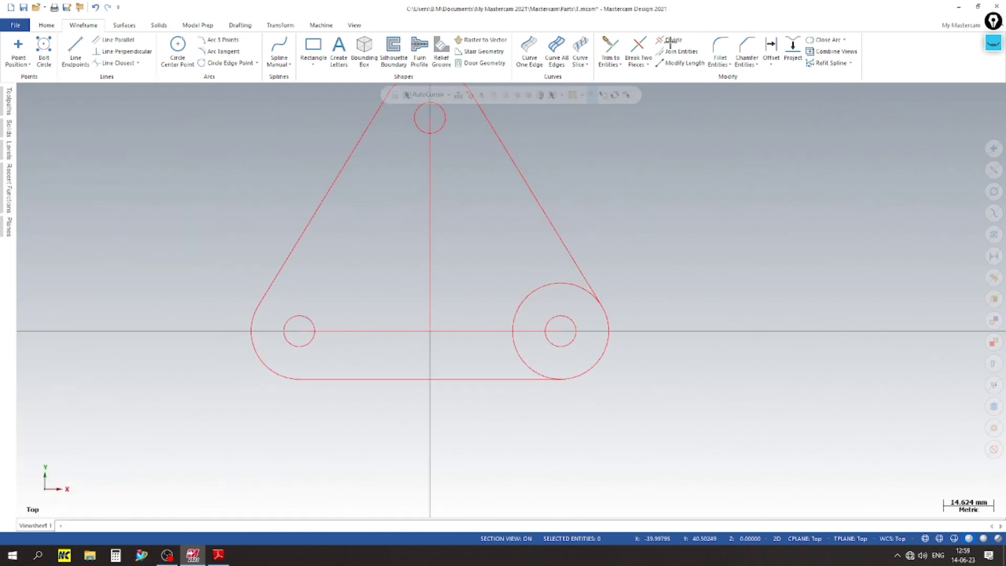
Trim away the inner portion of the lower-right 14 mm radius circle with Divide, leaving only the outer corner arc
scroll(670, 45, "up", 1)
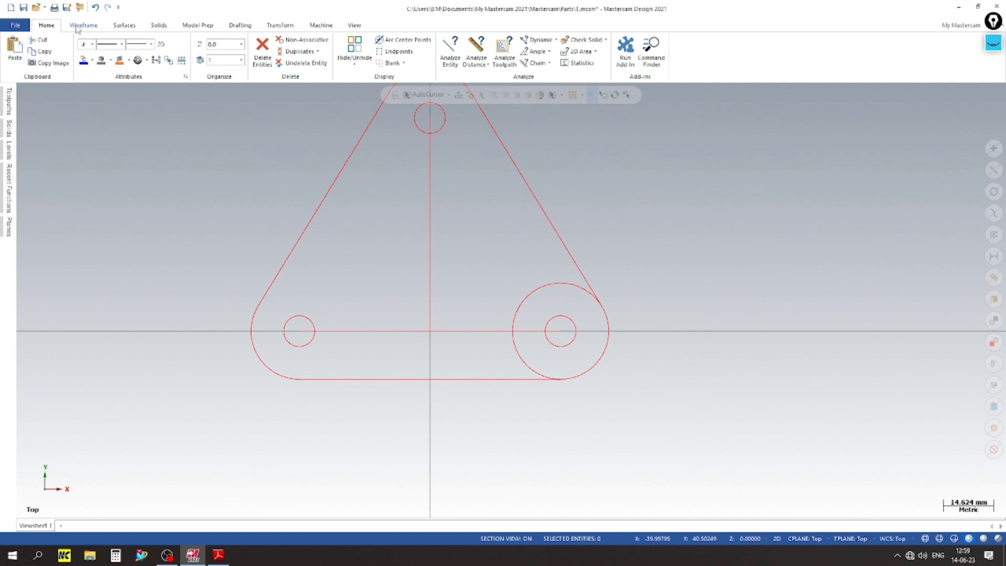
left_click(78, 26)
left_click(676, 42)
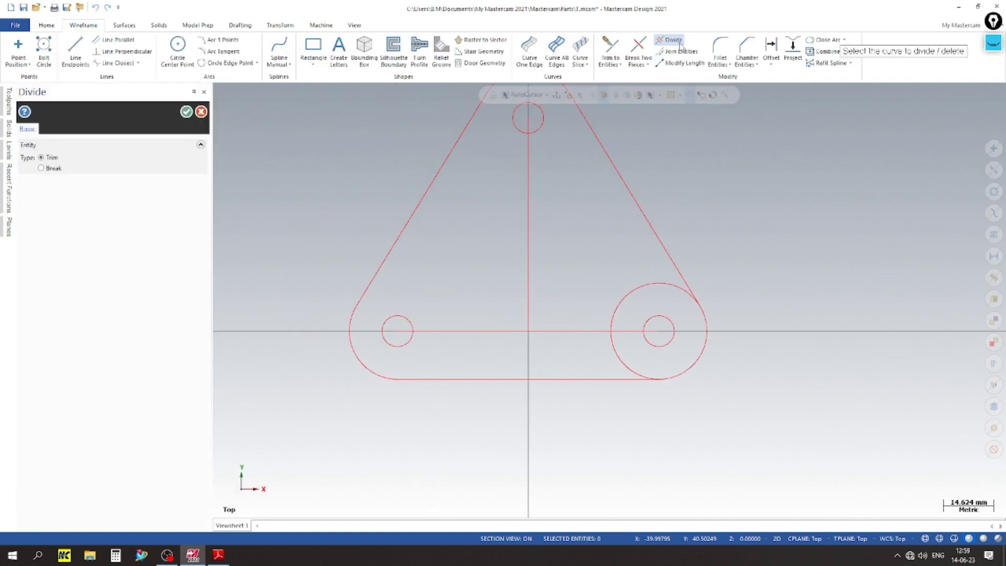
left_click(658, 285)
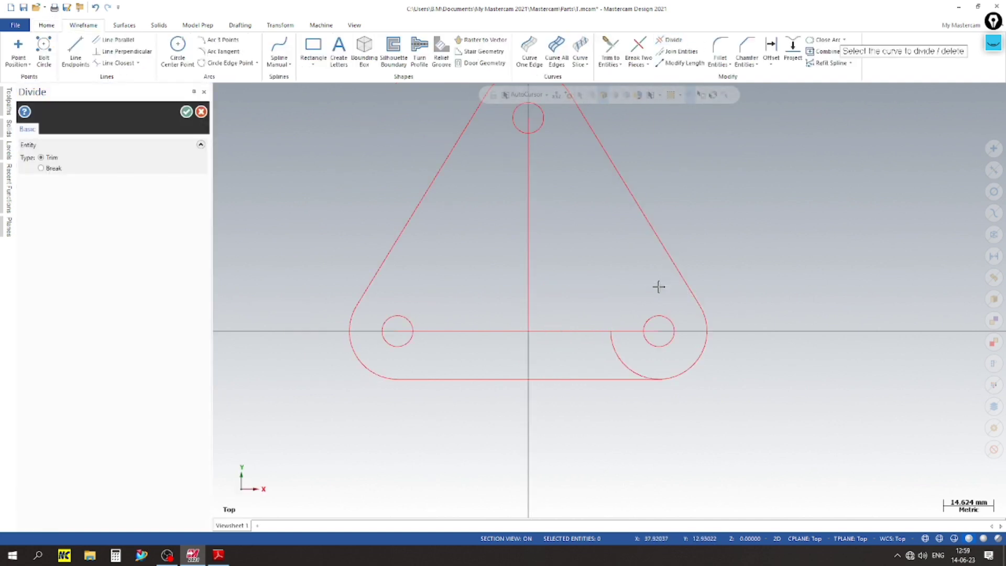
left_click(629, 372)
left_click(186, 113)
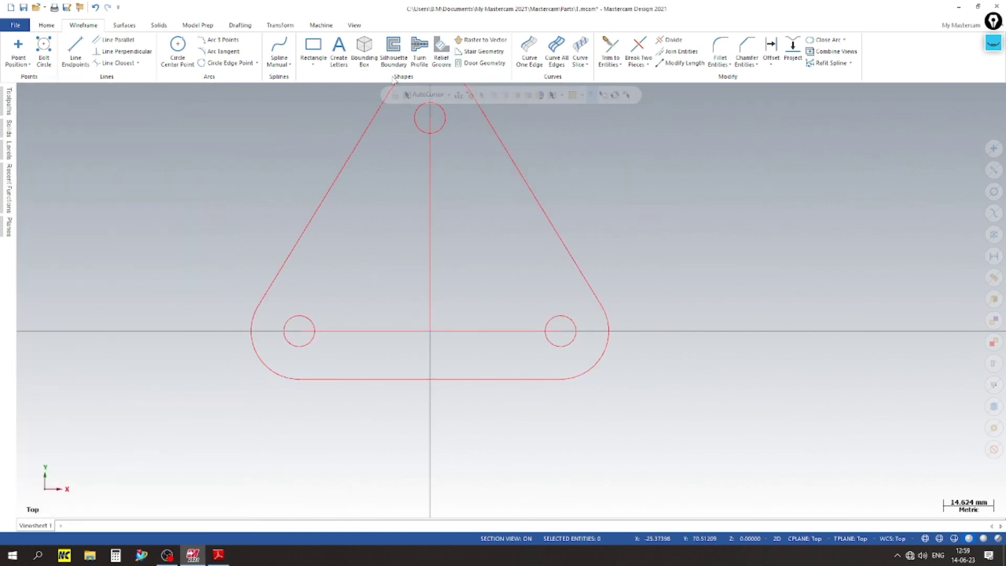
Trim the outline's corner arcs and adjoining straight lines to each other using Trim to Entities with the two-entity method
left_click(610, 48)
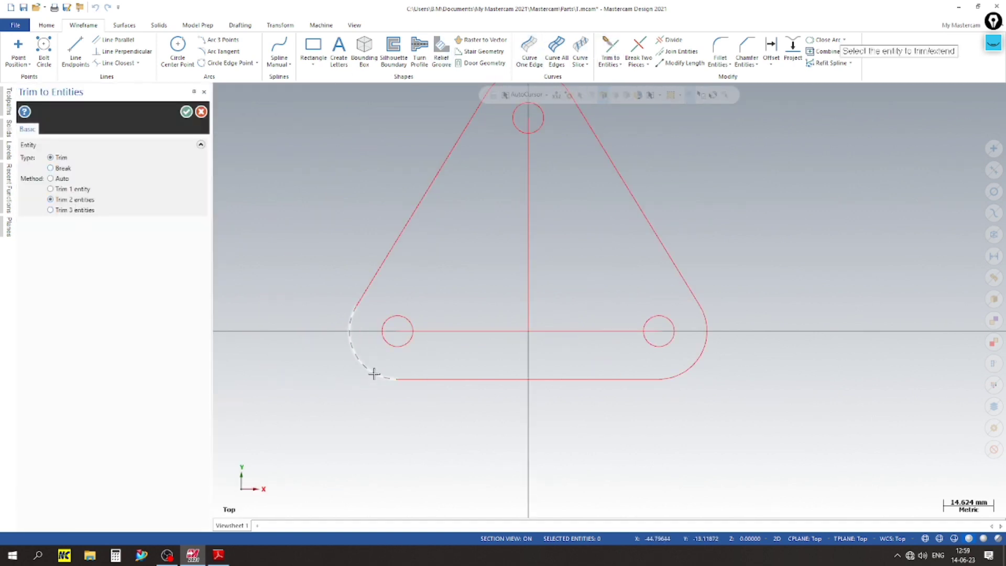
left_click(418, 380)
left_click(662, 374)
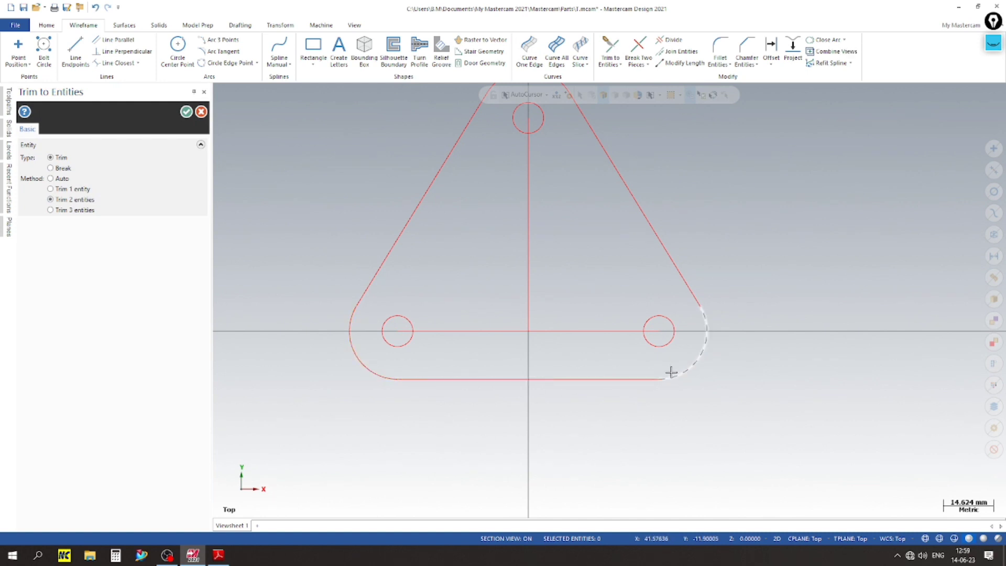
scroll(695, 355, "down", 3)
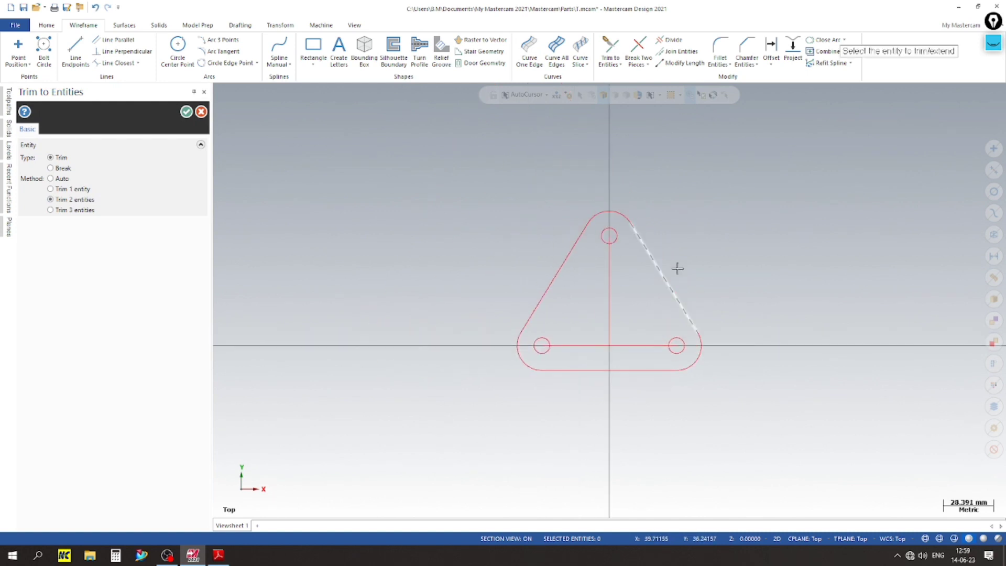
scroll(676, 267, "up", 1)
left_click(579, 211)
left_click(572, 217)
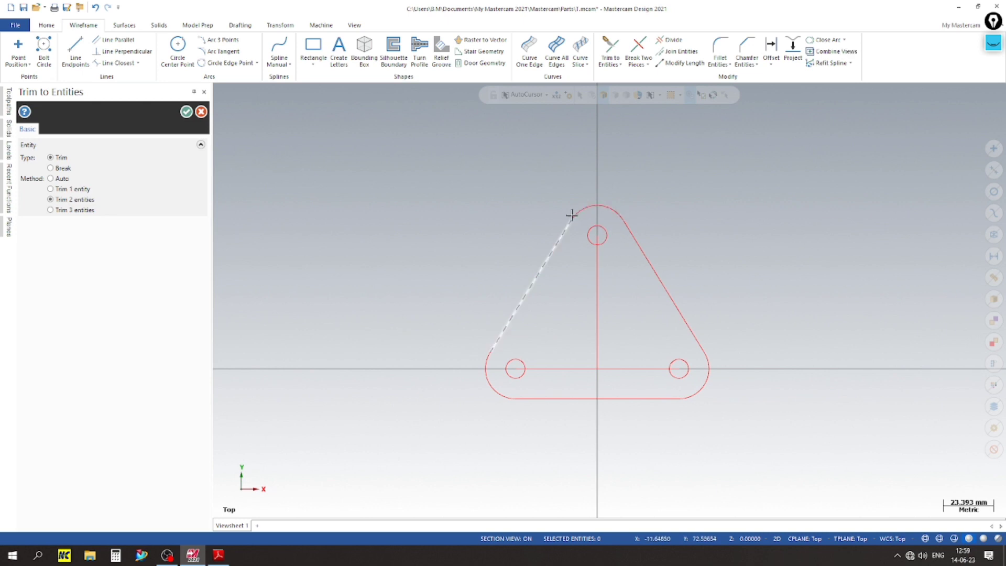
left_click(497, 341)
left_click(483, 361)
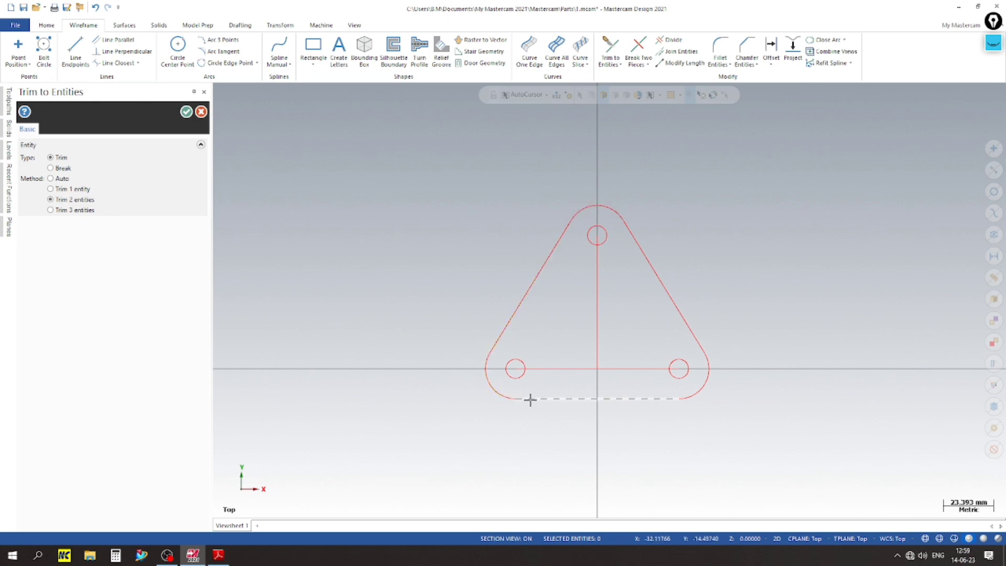
left_click(186, 112)
Chain the rounded-triangle outline and the three hole circles for a solid Extrude in isometric view, leaving out the inner construction lines
right_click(268, 134)
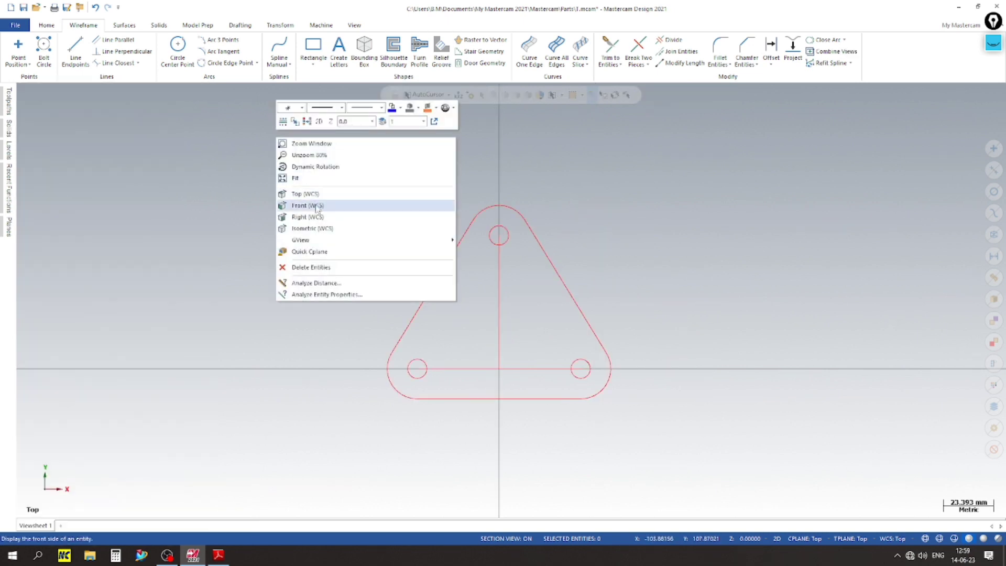
left_click(321, 229)
scroll(467, 302, "up", 8)
scroll(514, 375, "down", 10)
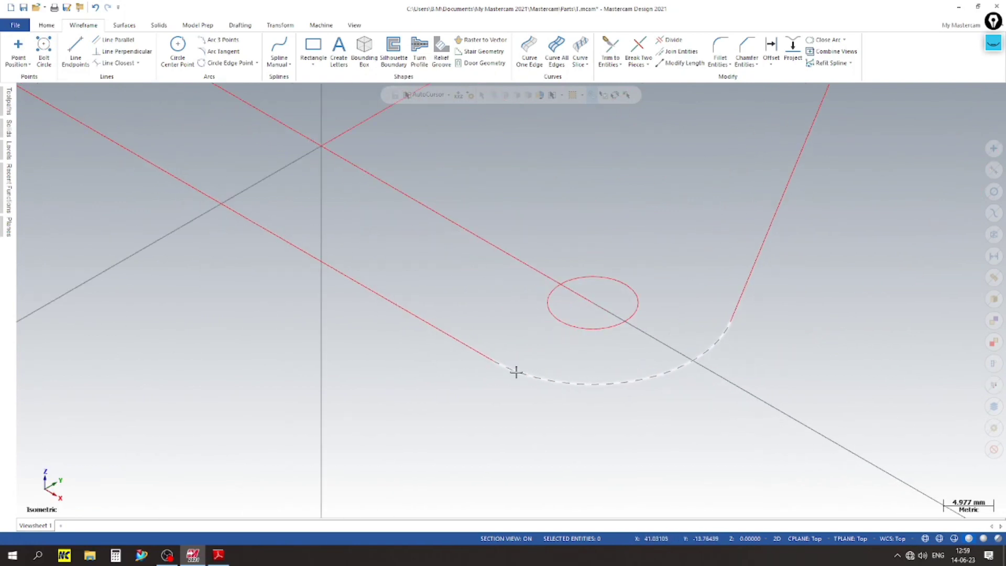
scroll(513, 377, "up", 1)
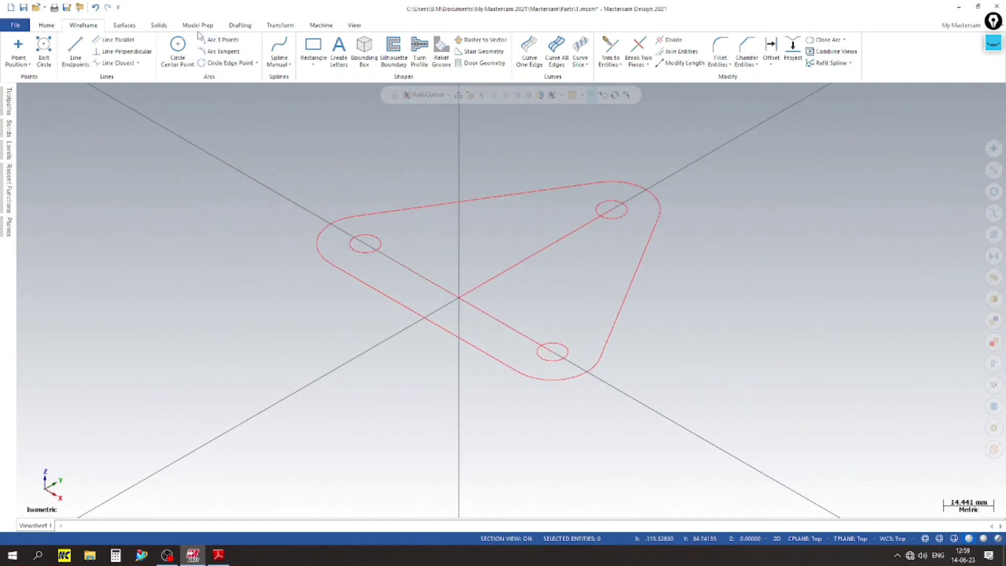
left_click(159, 25)
left_click(107, 43)
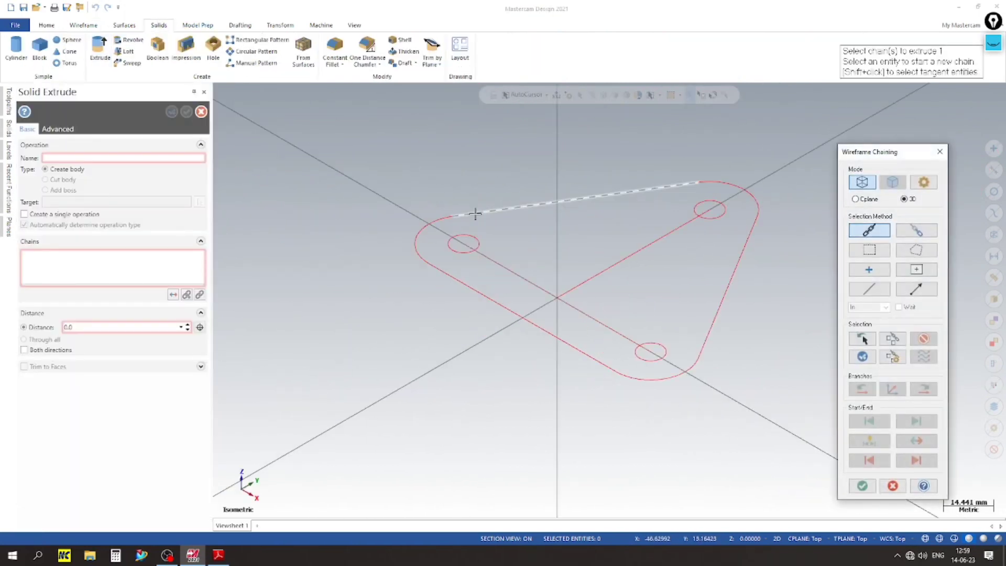
left_click(474, 247)
left_click(633, 338)
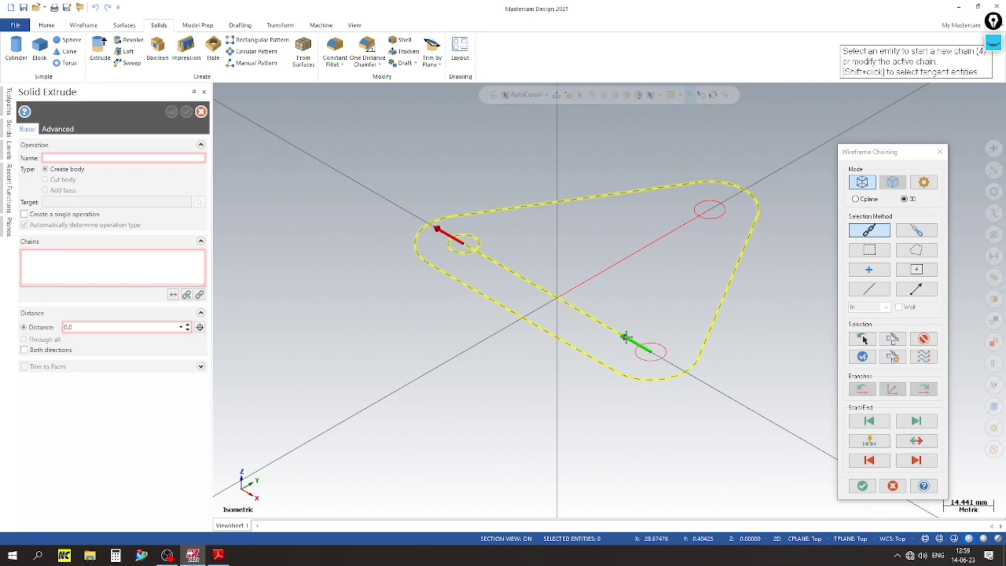
left_click(922, 339)
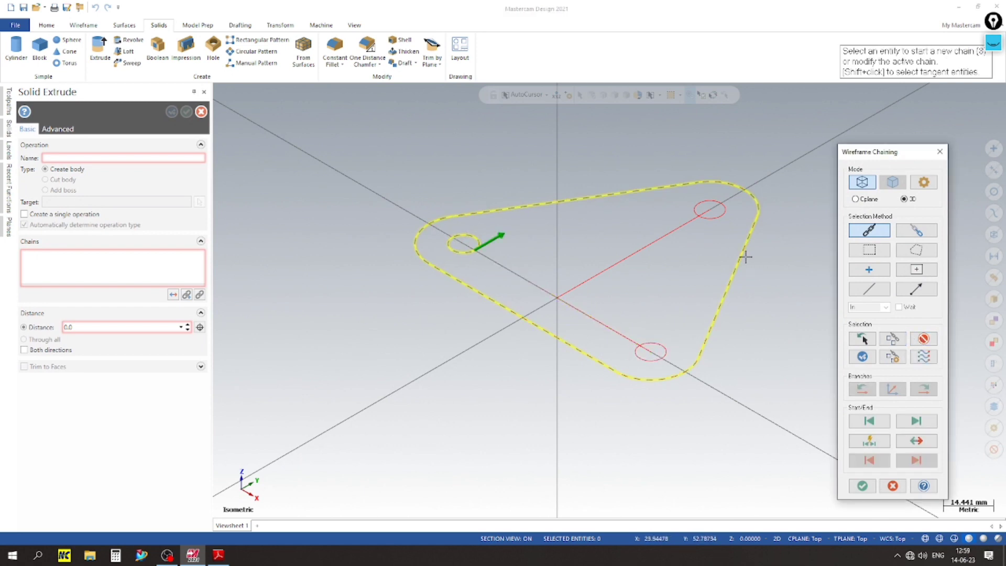
left_click(717, 219)
left_click(664, 350)
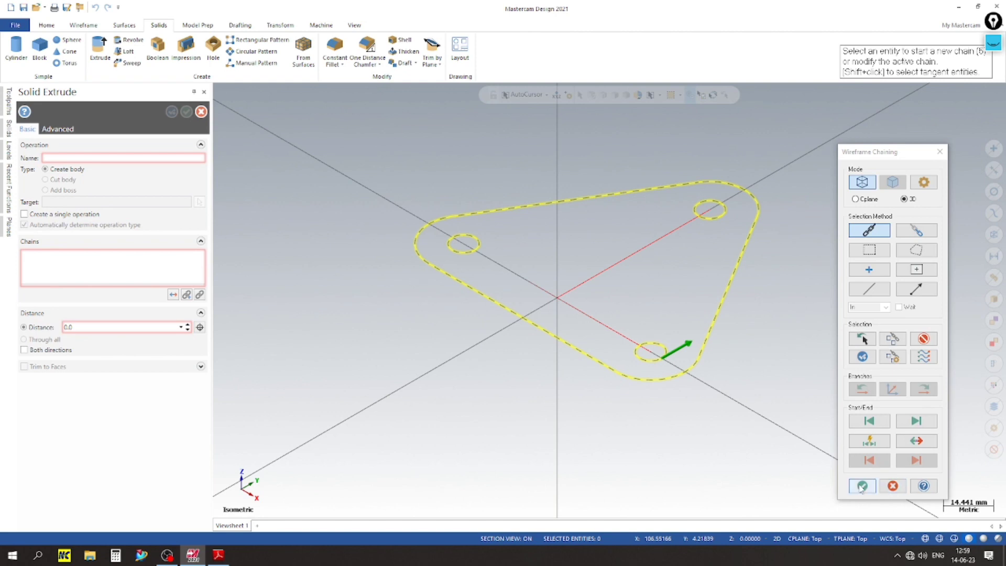
left_click(860, 486)
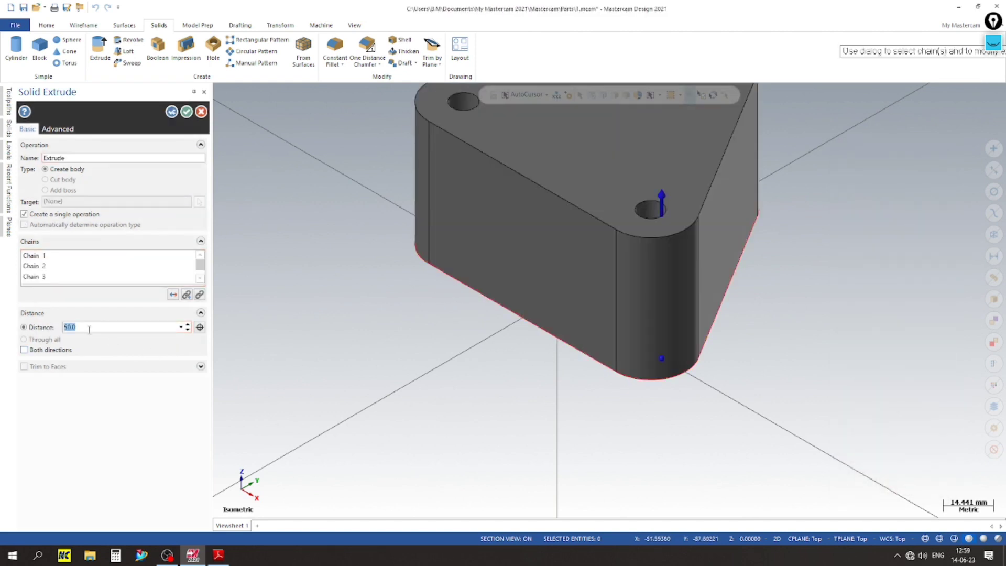
Extrude the chained profile 10 mm downward by reversing the direction, checking the base plate against the exercise 61 drawing
key("Return")
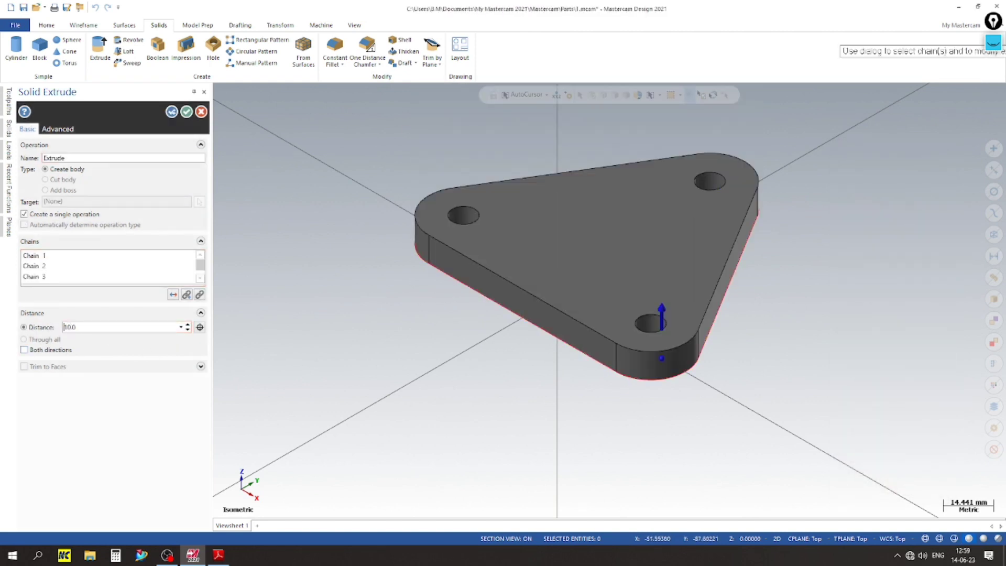
left_click(174, 294)
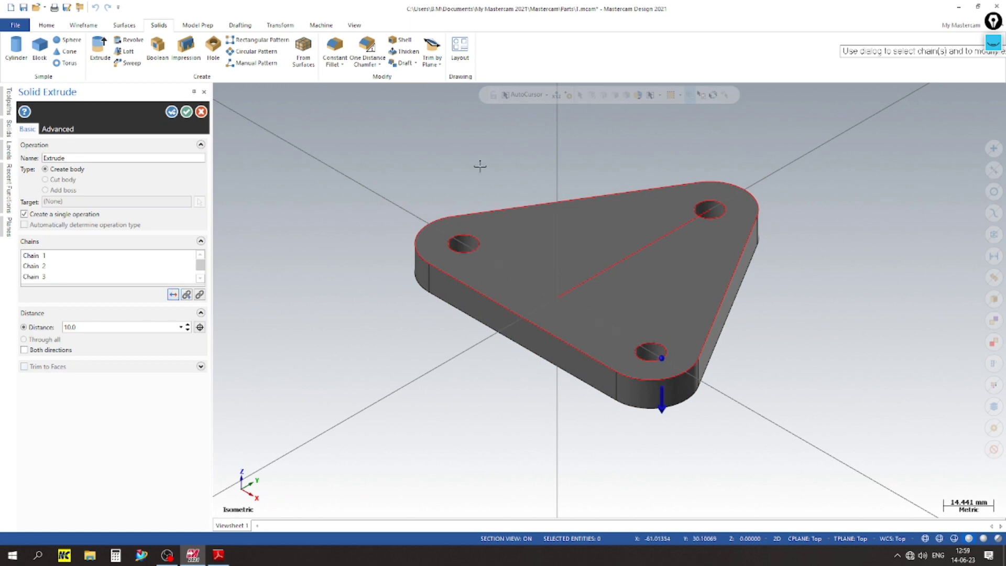
left_click(218, 555)
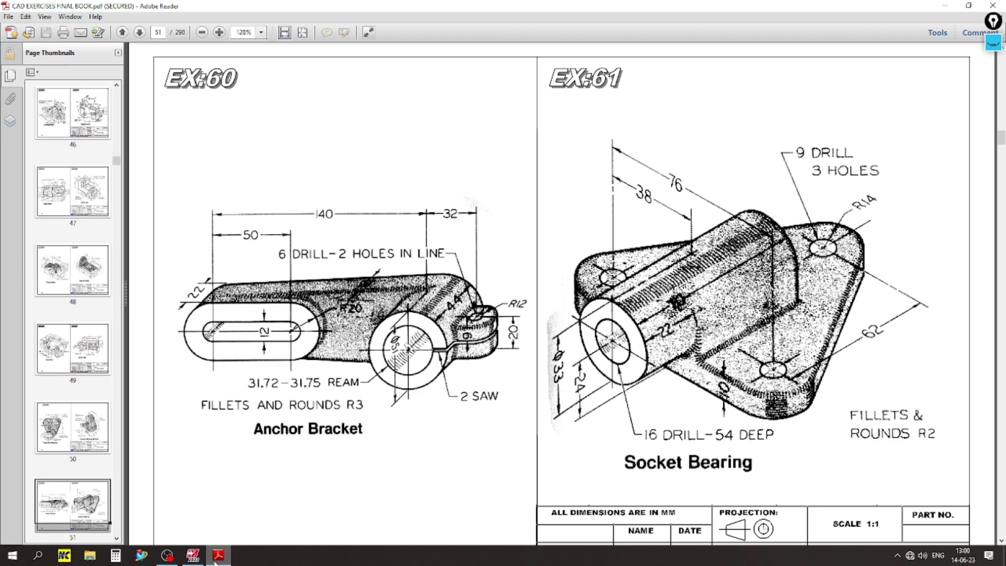
left_click(214, 560)
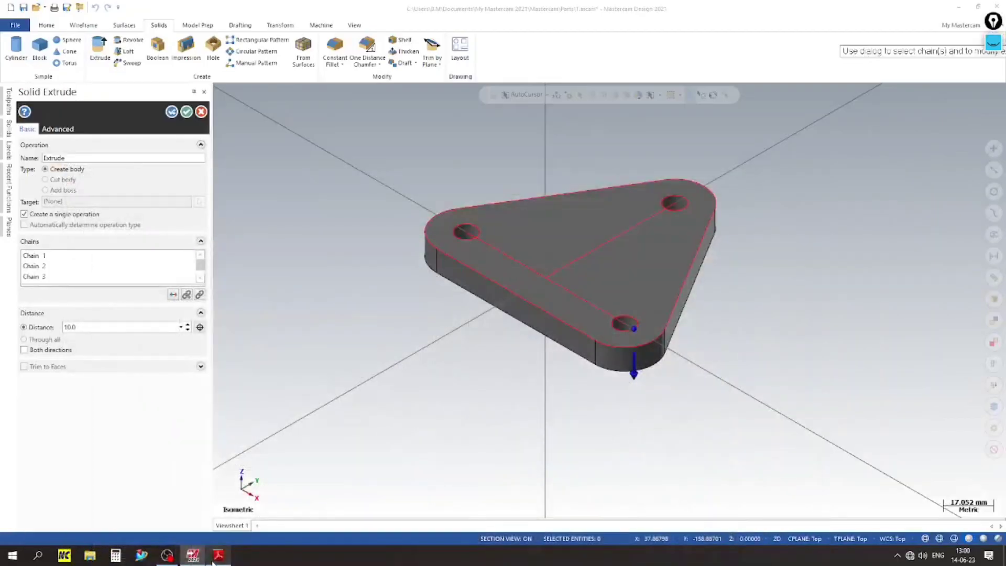
left_click(184, 115)
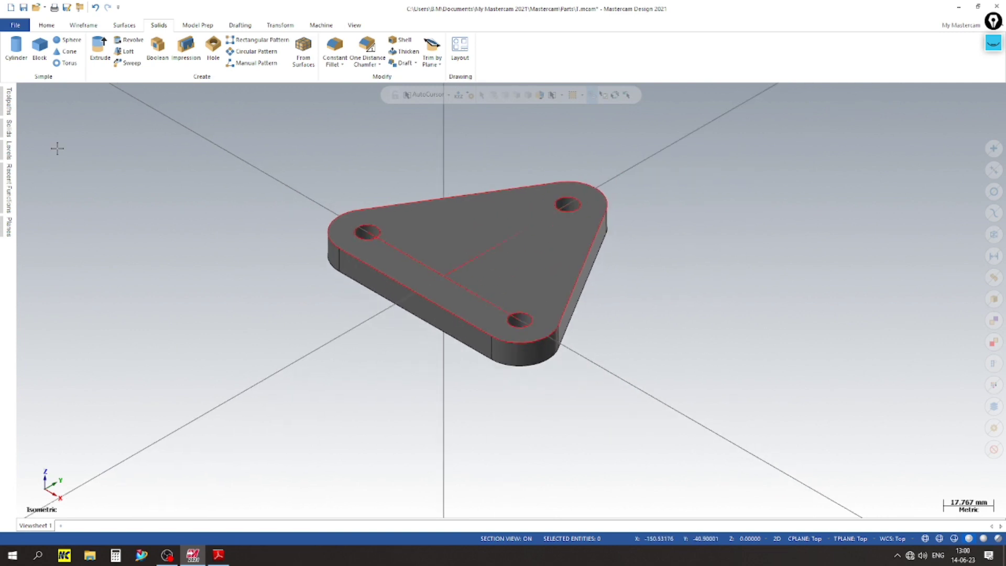
Move the base plate solid to level 2 instead of the active level
left_click(9, 151)
left_click(424, 236)
right_click(469, 243)
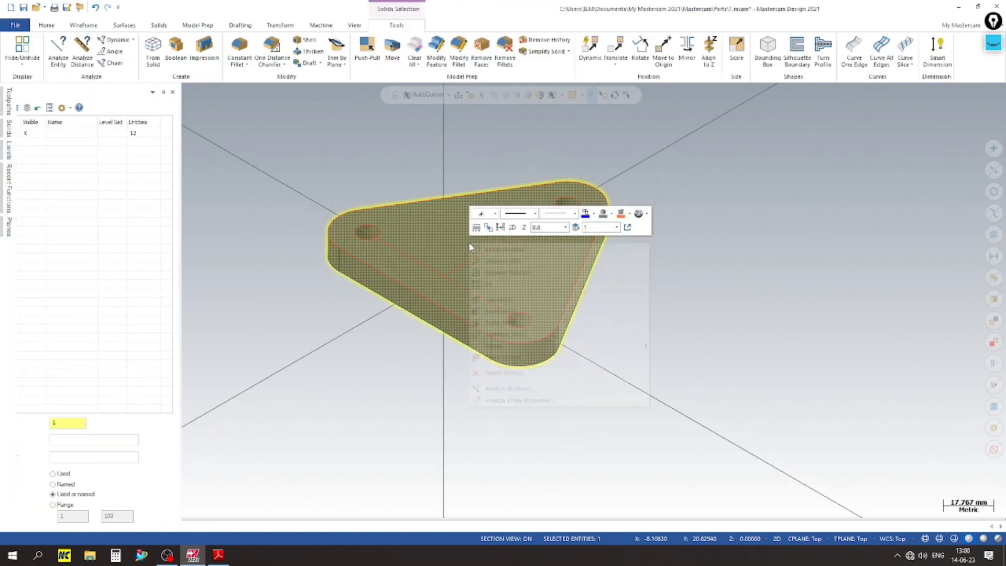
left_click(575, 227)
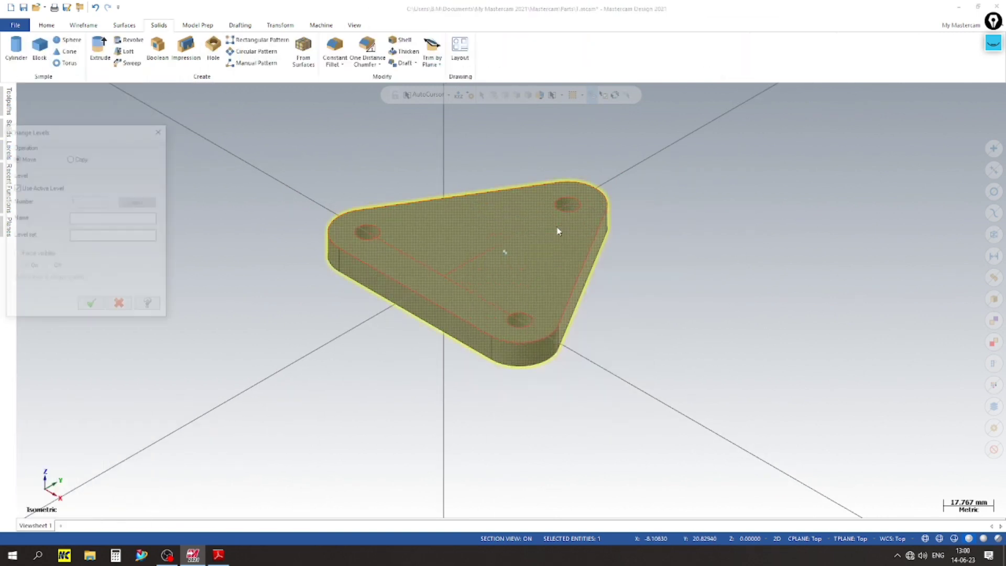
left_click(23, 188)
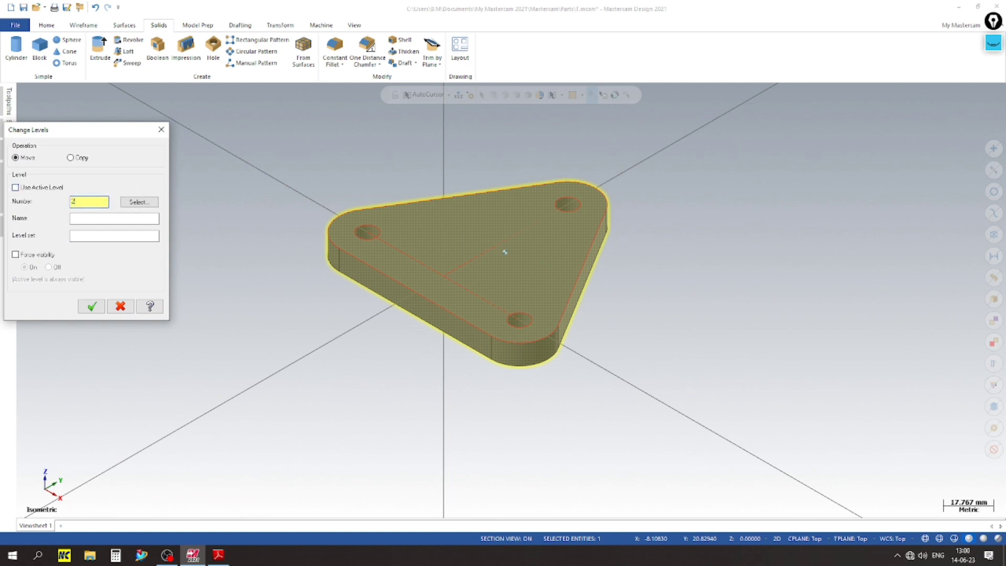
key("Return")
Hide the wireframe on level 1 and add level 3 as the active level
mouse_move(10, 143)
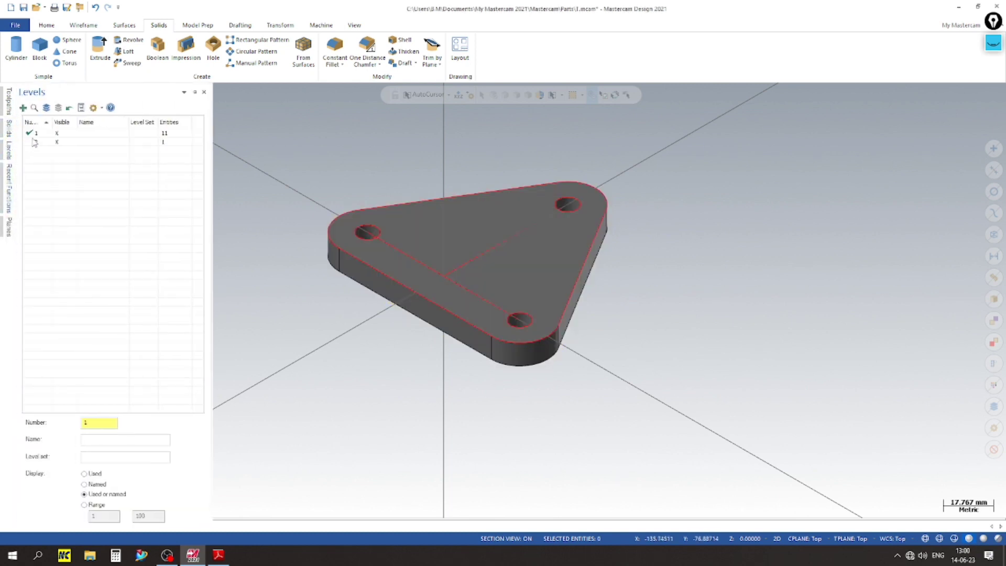
left_click(46, 134)
left_click(72, 135)
scroll(411, 235, "up", 4)
scroll(499, 231, "down", 5)
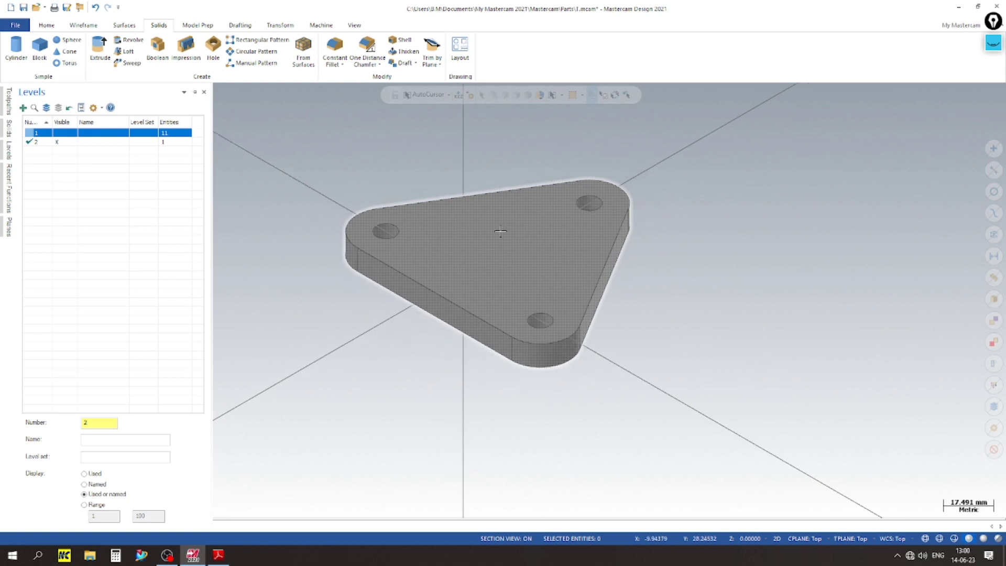
left_click(23, 108)
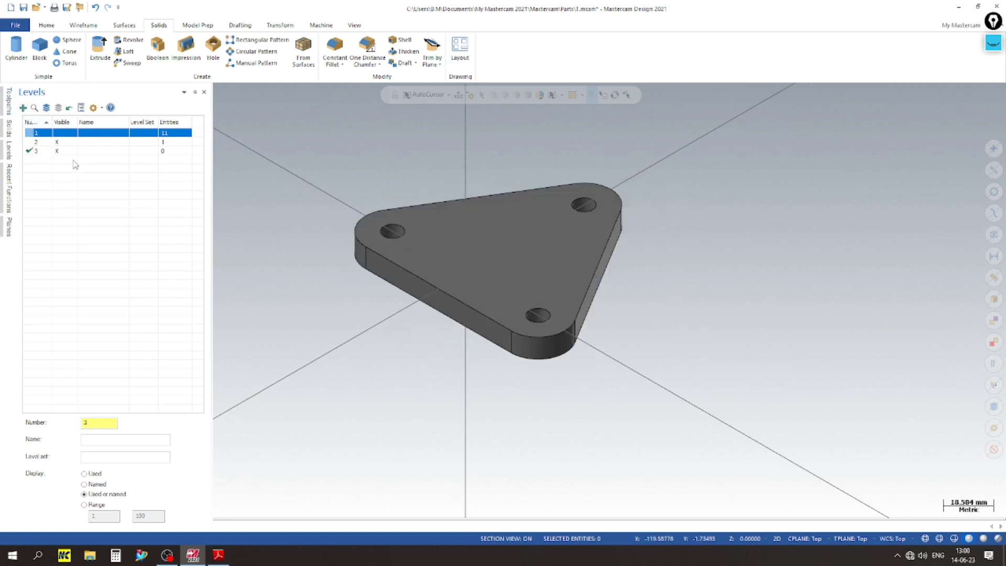
middle_click_drag(328, 332, 330, 480)
Check the Socket Bearing drawing, set a quick construction plane on the plate's long straight side face, and switch to front view
left_click(215, 556)
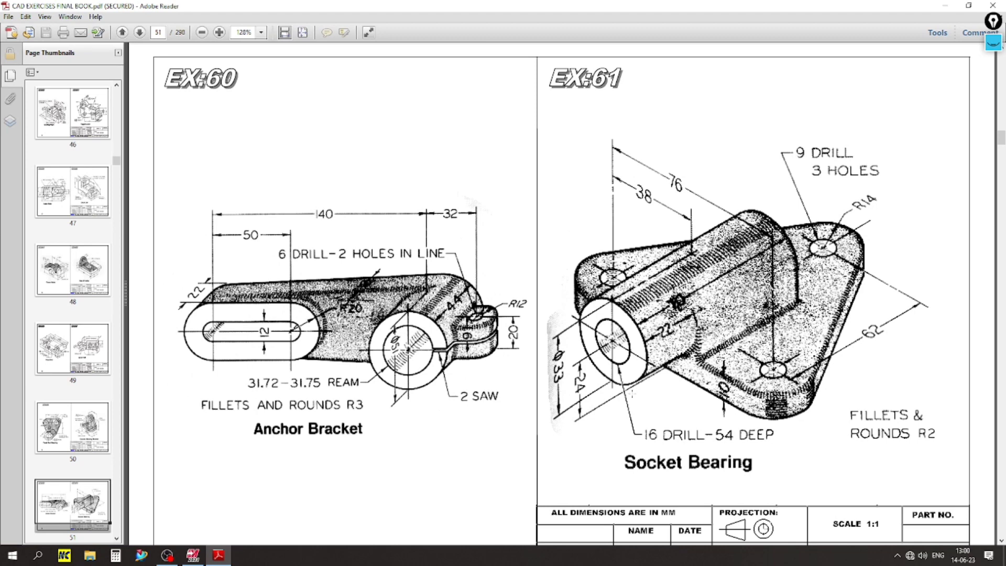
left_click(193, 556)
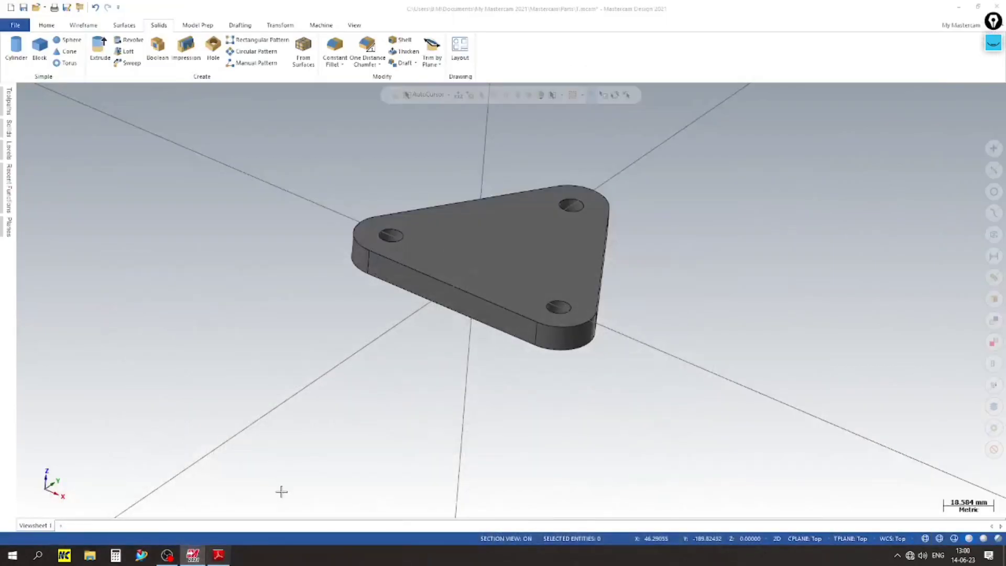
right_click(185, 193)
left_click(230, 301)
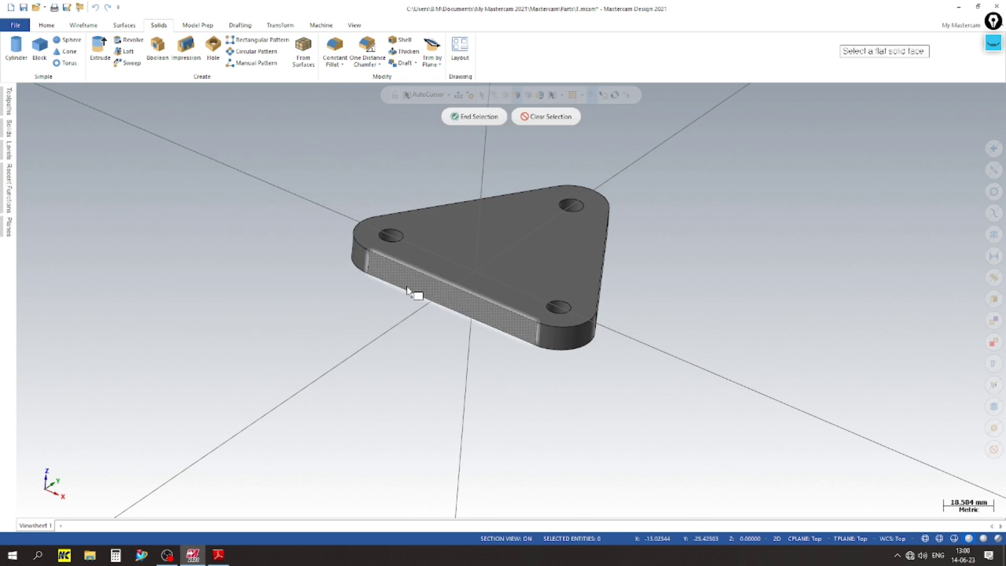
left_click(407, 291)
right_click(239, 297)
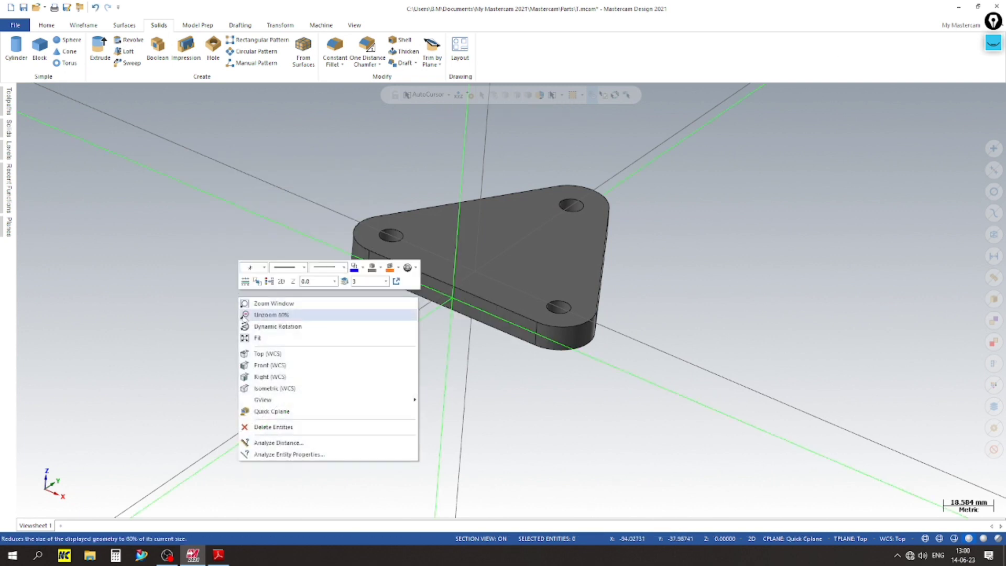
left_click(274, 365)
scroll(396, 204, "down", 3)
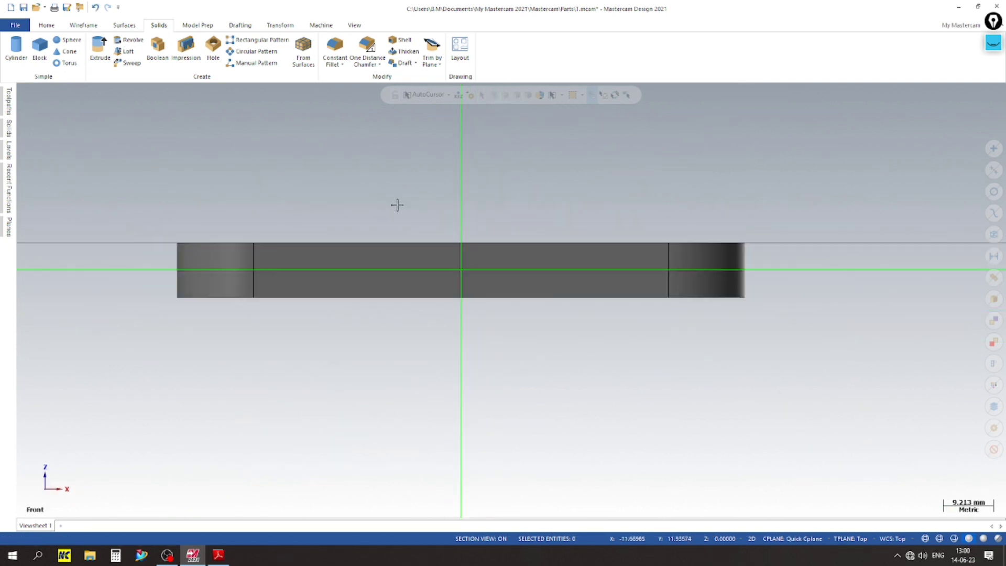
Draw a 24 mm vertical line upward from the midpoint of the plate's lower front edge, checking the exercise 61 drawing
left_click(218, 554)
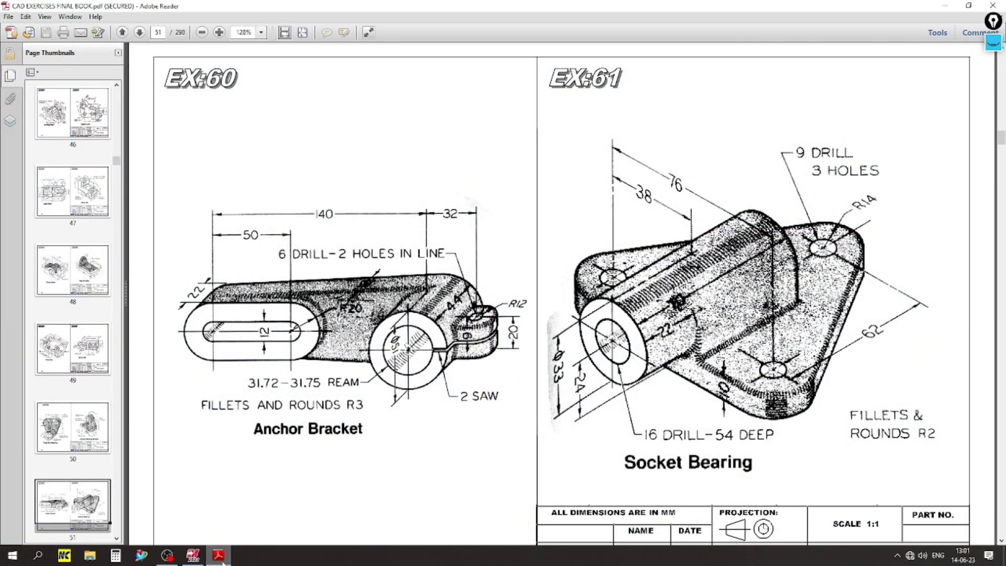
left_click(193, 554)
left_click(84, 24)
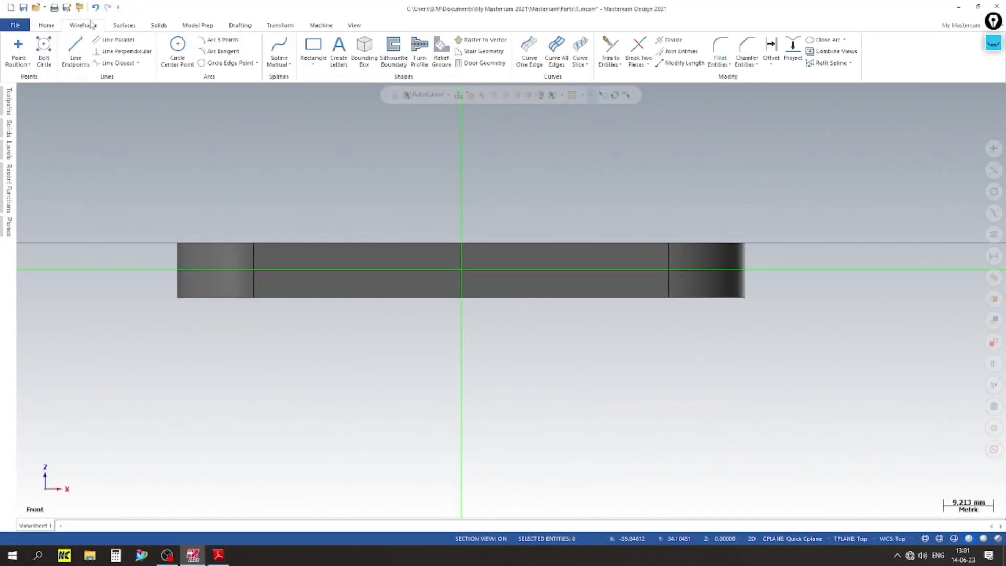
left_click(75, 50)
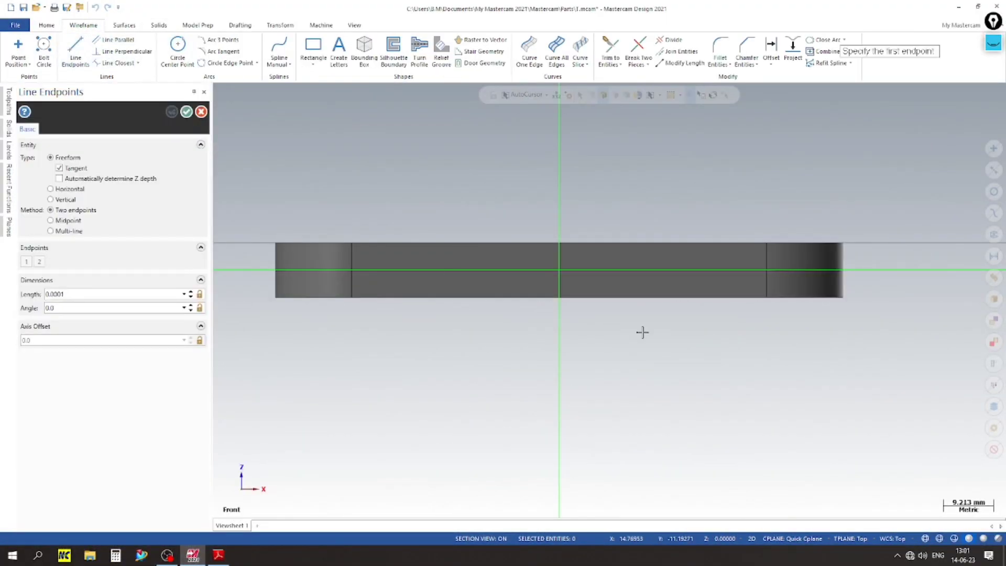
left_click(560, 298)
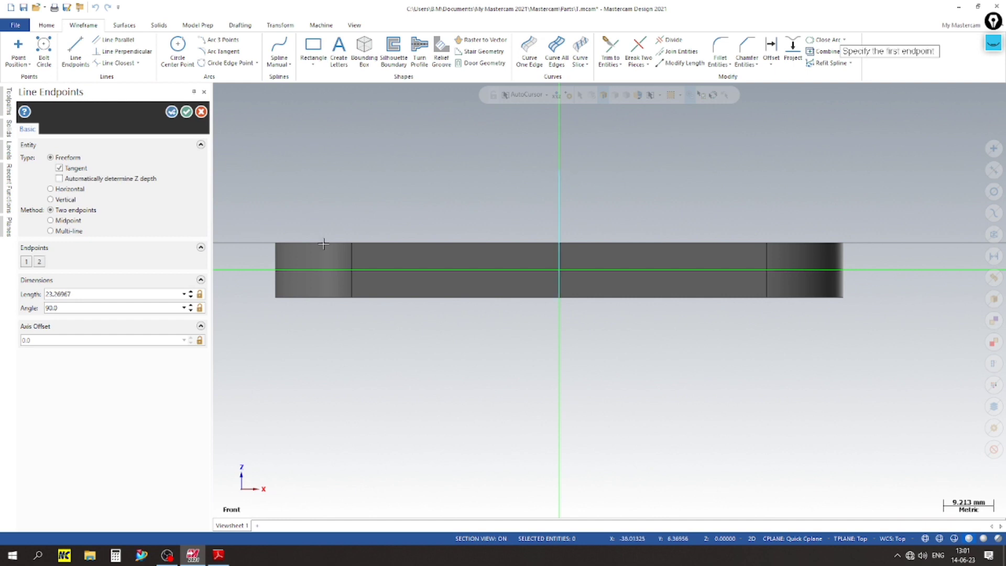
double_click(92, 296)
type("24")
key("Return")
left_click(192, 110)
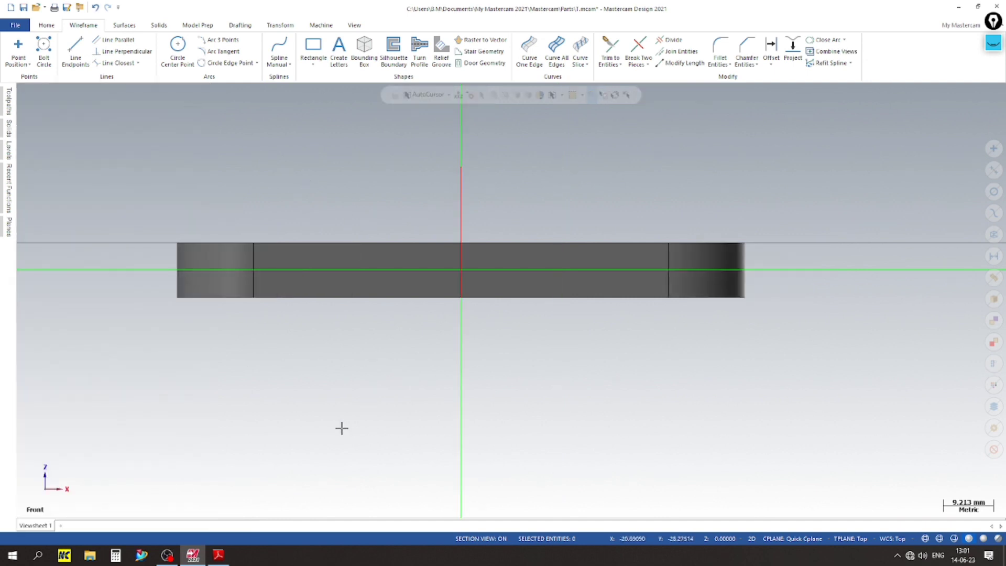
Draw a circle of diameter 33 mm centred on the vertical line's upper endpoint, checking the size on the Socket Bearing drawing
left_click(228, 561)
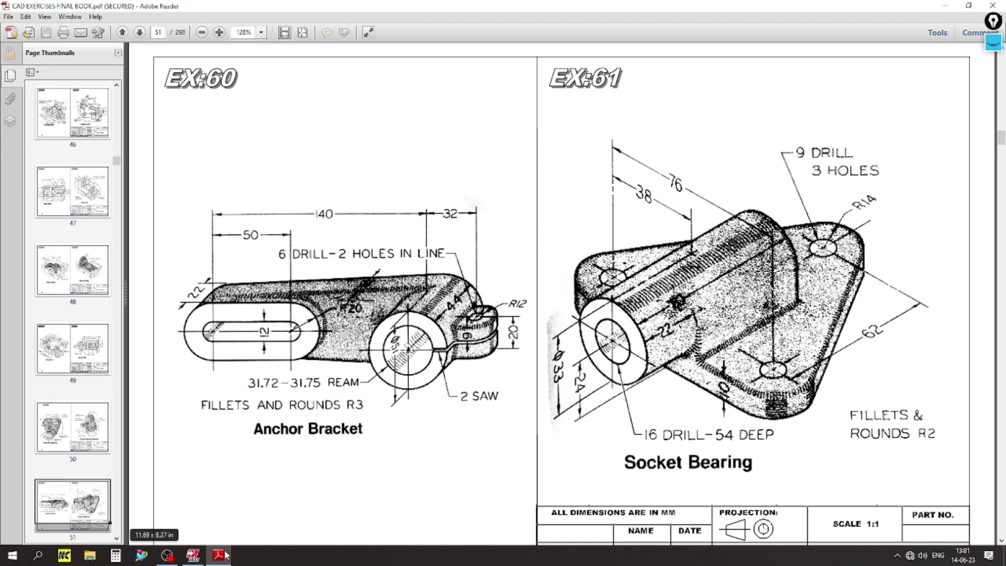
left_click(193, 555)
left_click(178, 45)
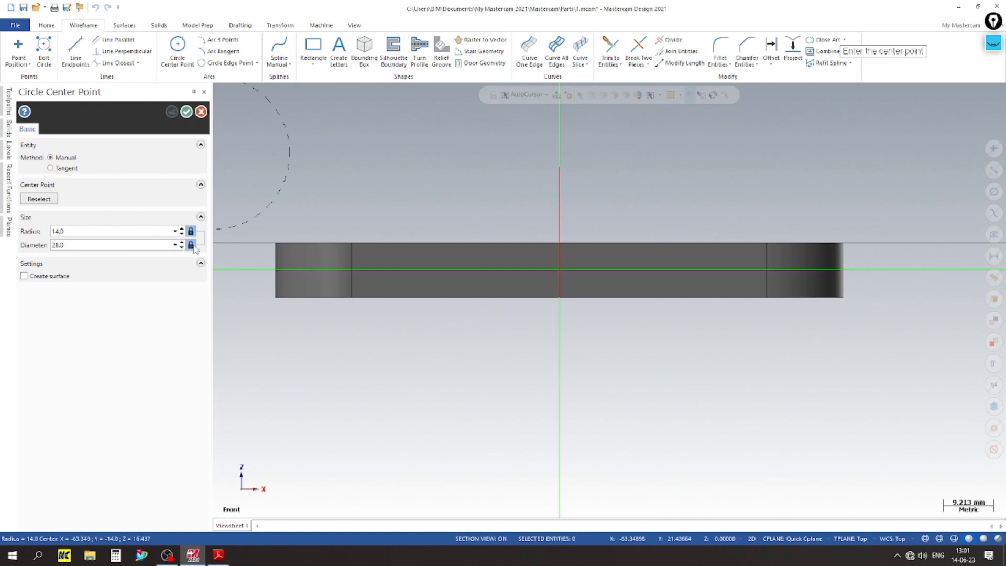
left_click(211, 559)
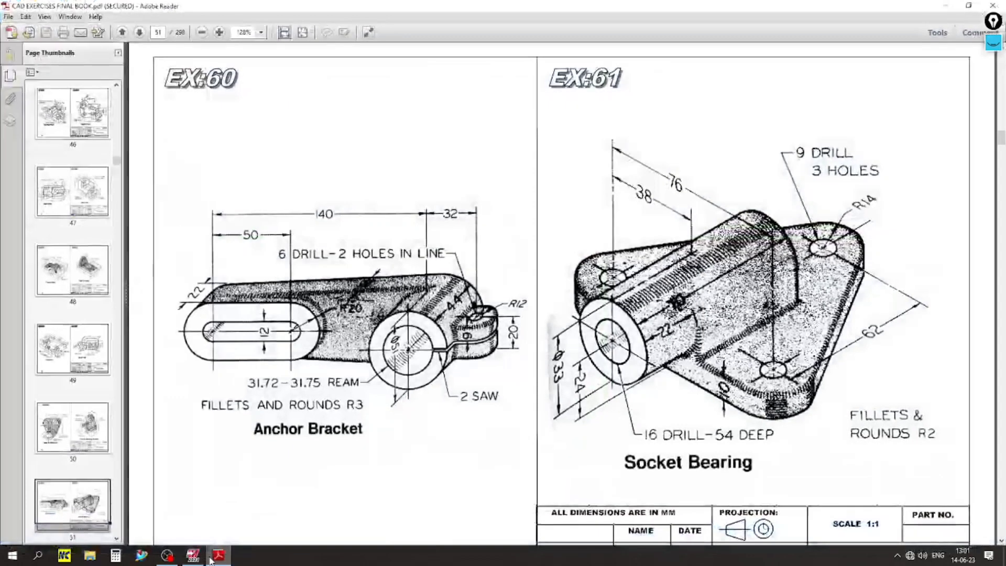
left_click(193, 555)
left_click(73, 244)
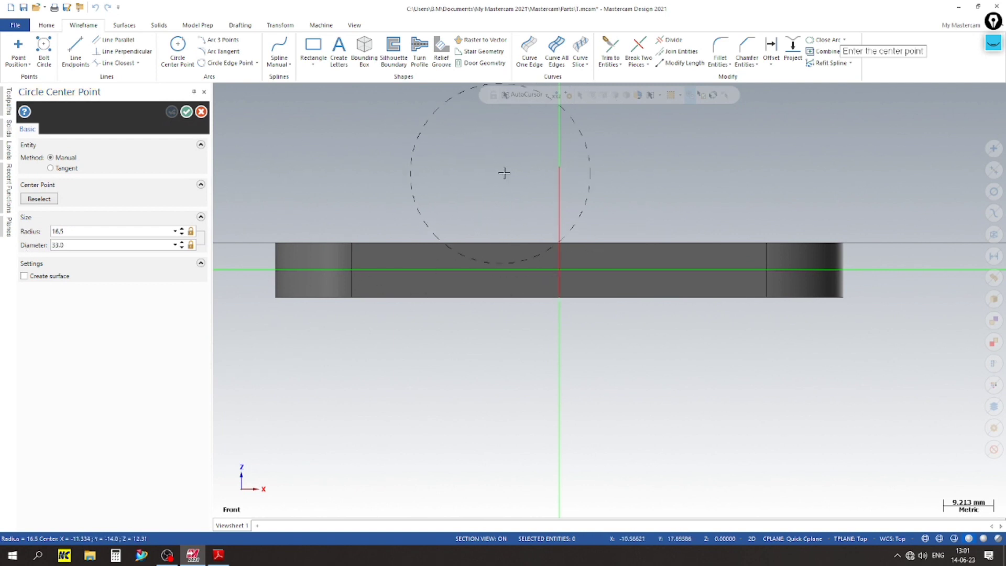
left_click(559, 168)
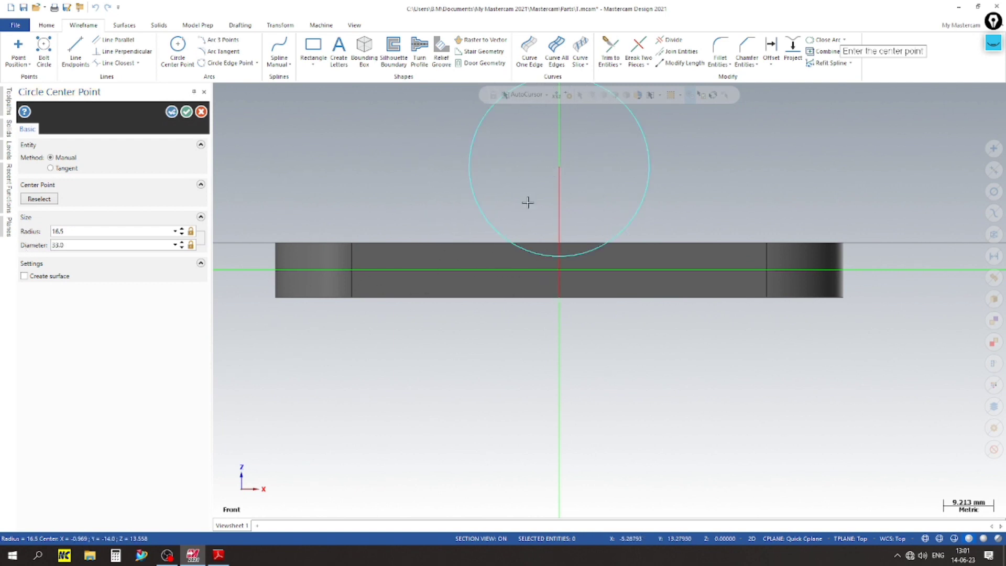
left_click(186, 111)
Delete the vertical construction line and switch to the isometric view
left_click(470, 182)
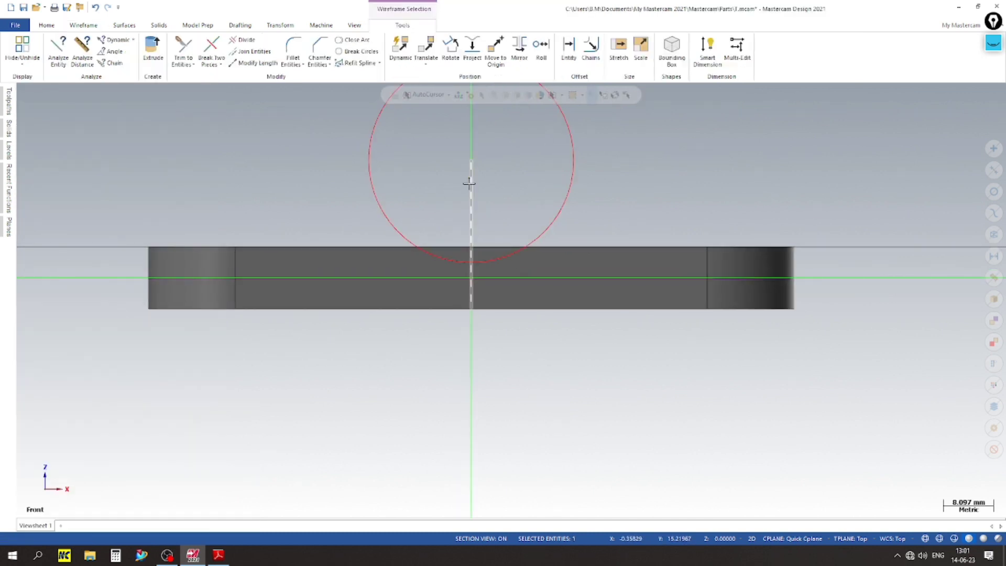
left_click(469, 182)
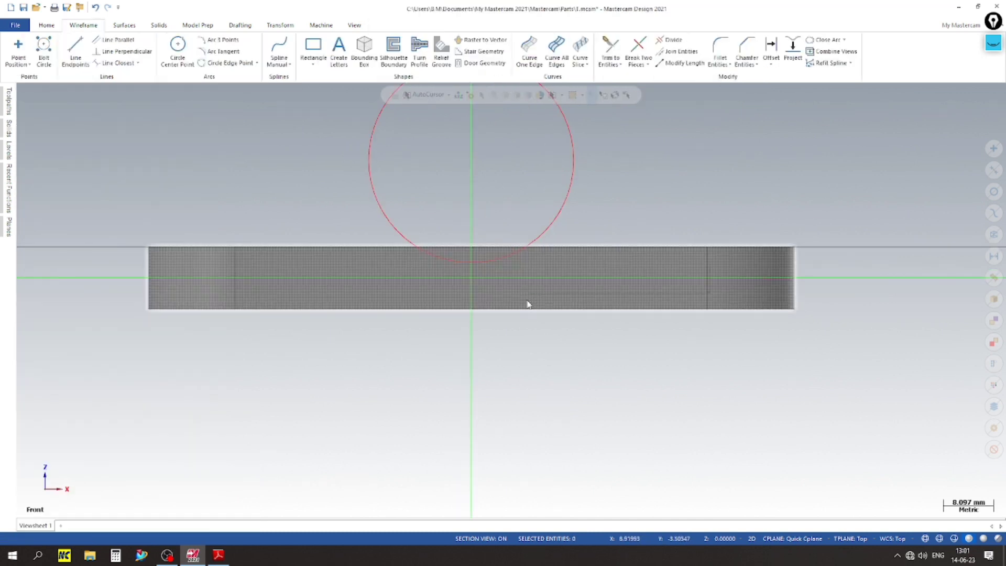
right_click(528, 299)
left_click(584, 391)
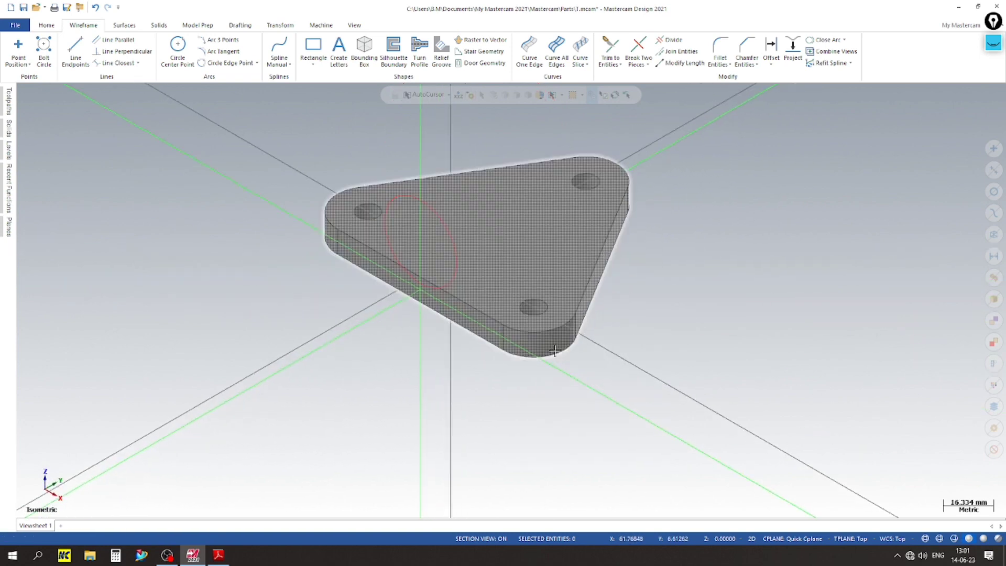
Check the socket's overhang on the Socket Bearing drawing, select the 33 mm circle, and switch to top view
left_click(219, 554)
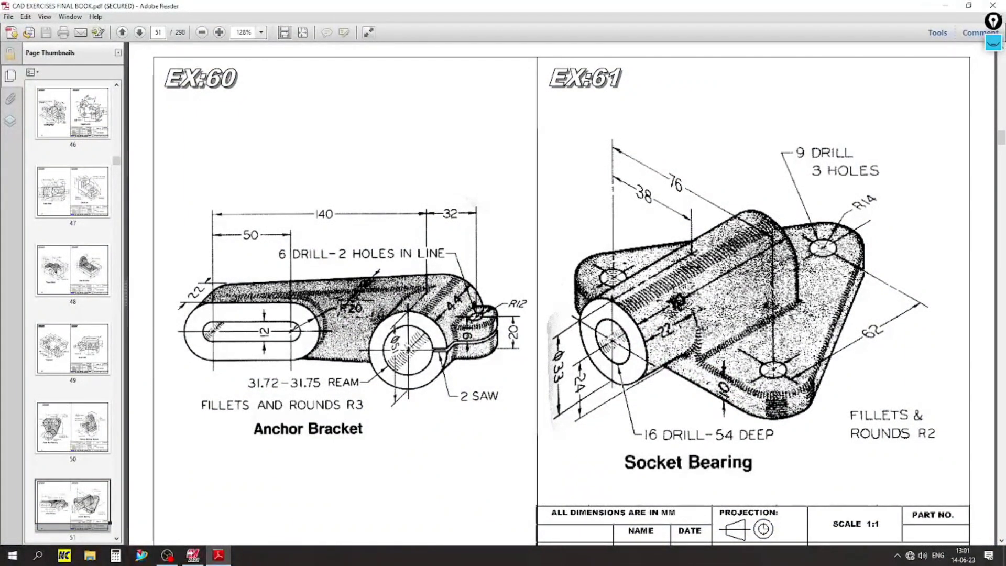
left_click_drag(633, 342, 686, 313)
left_click(666, 339)
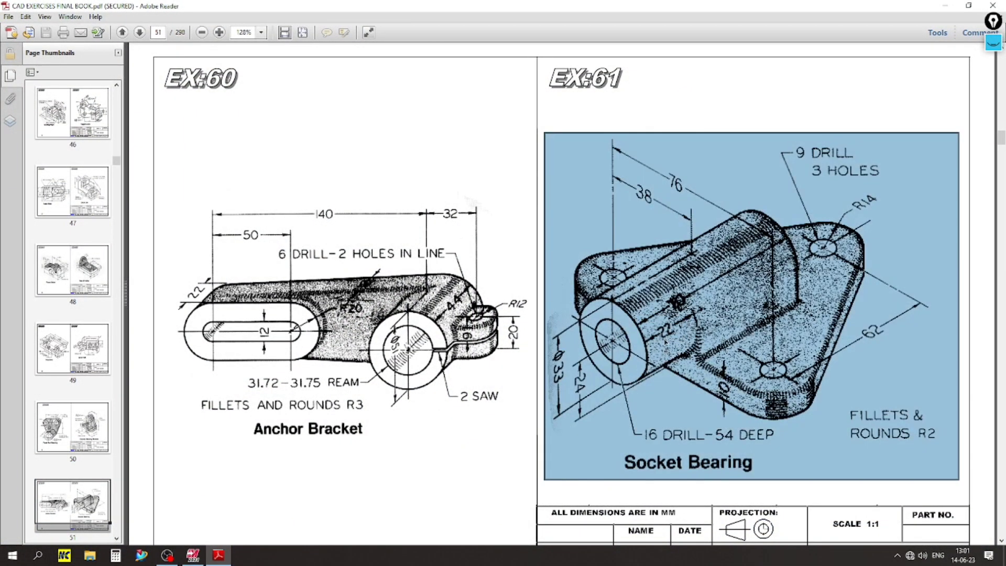
left_click(662, 406)
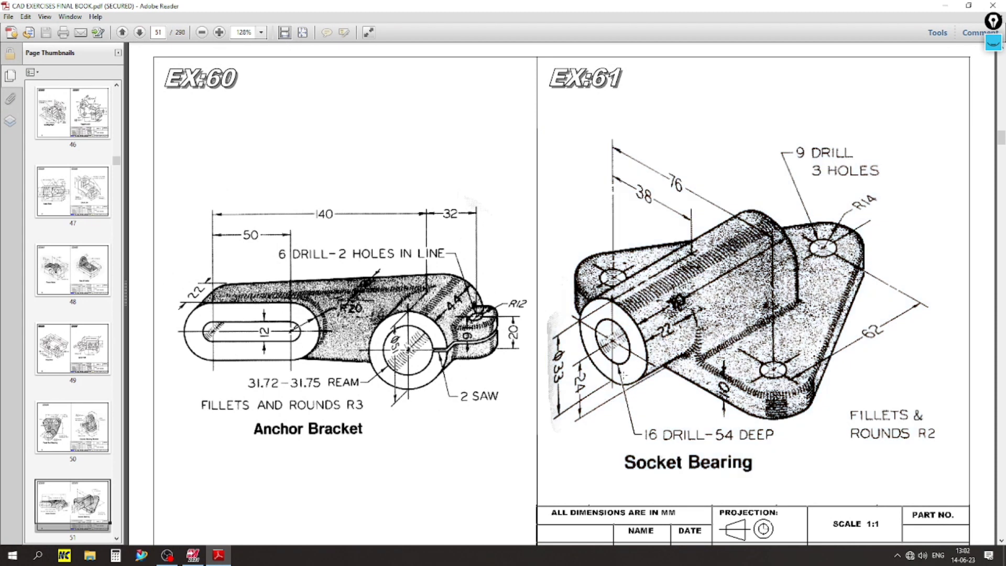
left_click(223, 556)
scroll(286, 274, "up", 1)
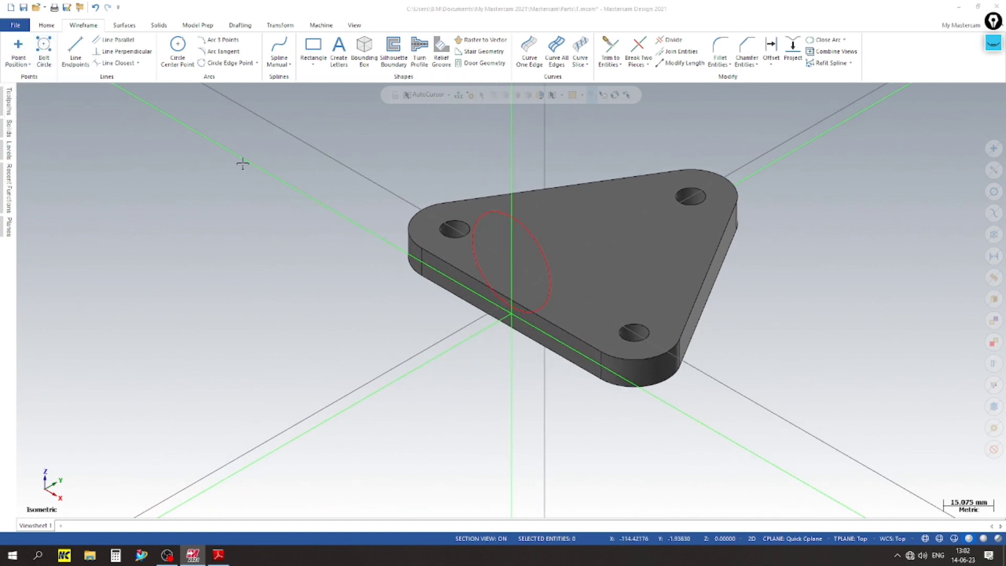
left_click(544, 238)
right_click(247, 191)
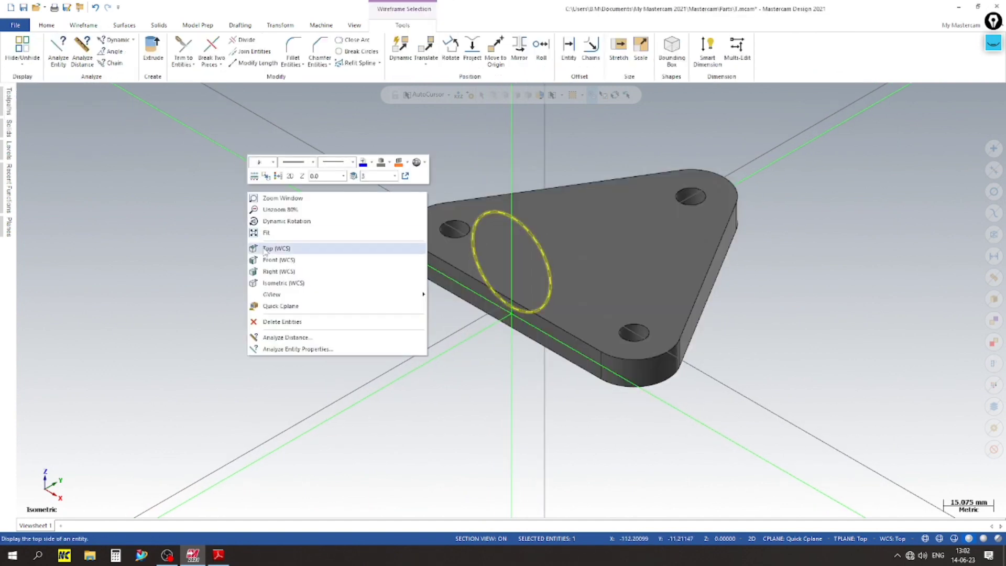
left_click(283, 247)
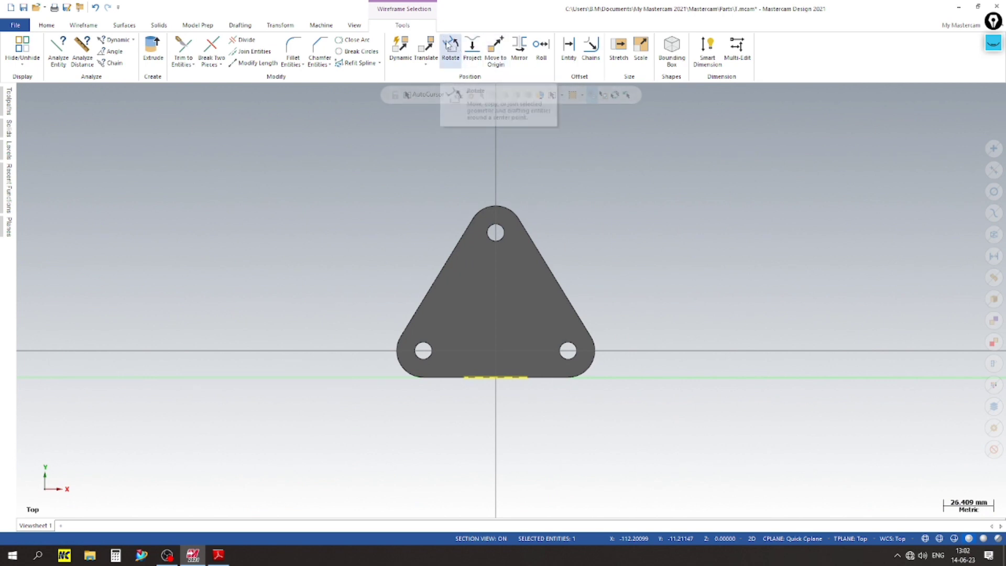
left_click(426, 49)
left_click_drag(592, 403, 583, 421)
type("22")
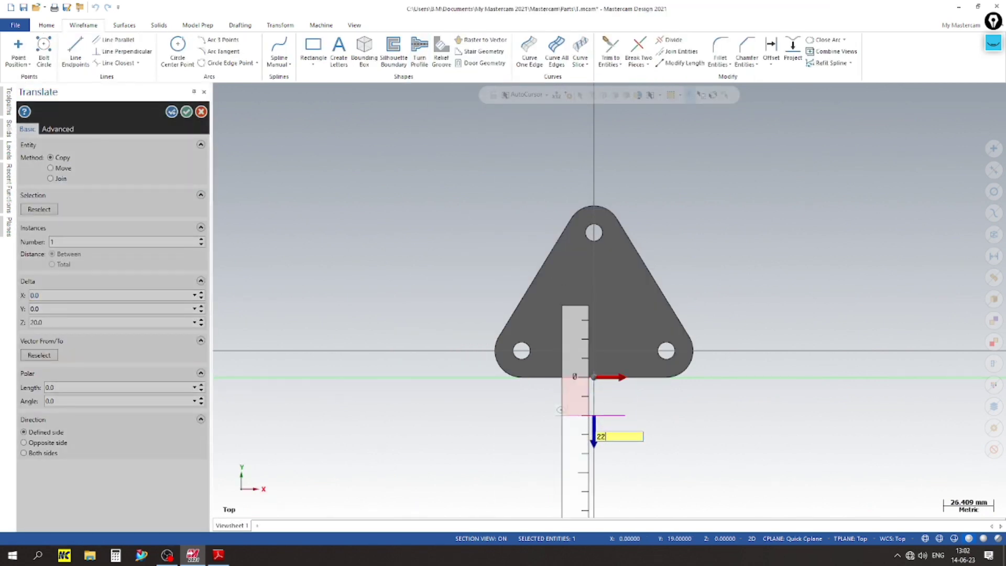
key("Return")
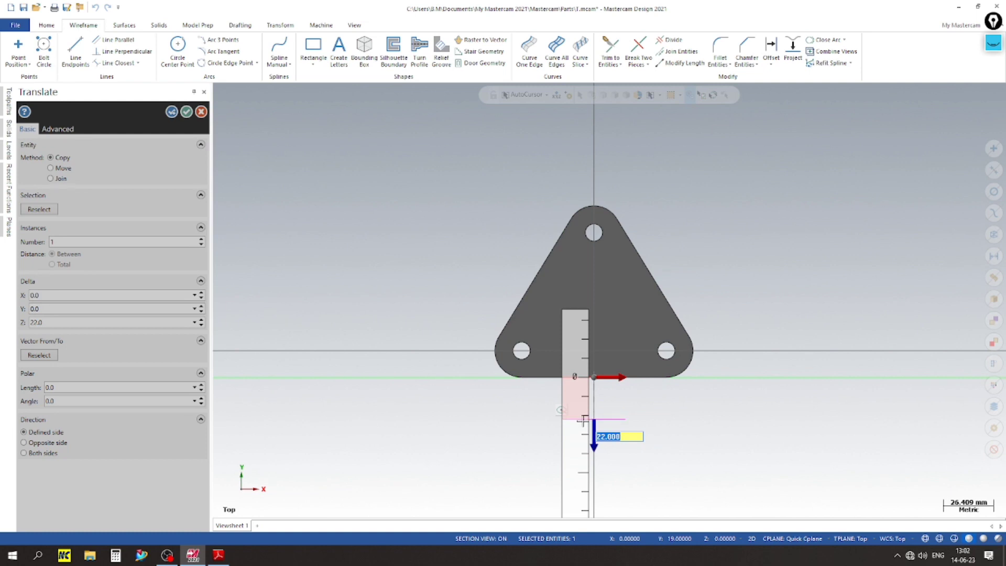
right_click(583, 421)
left_click(524, 369)
left_click(187, 113)
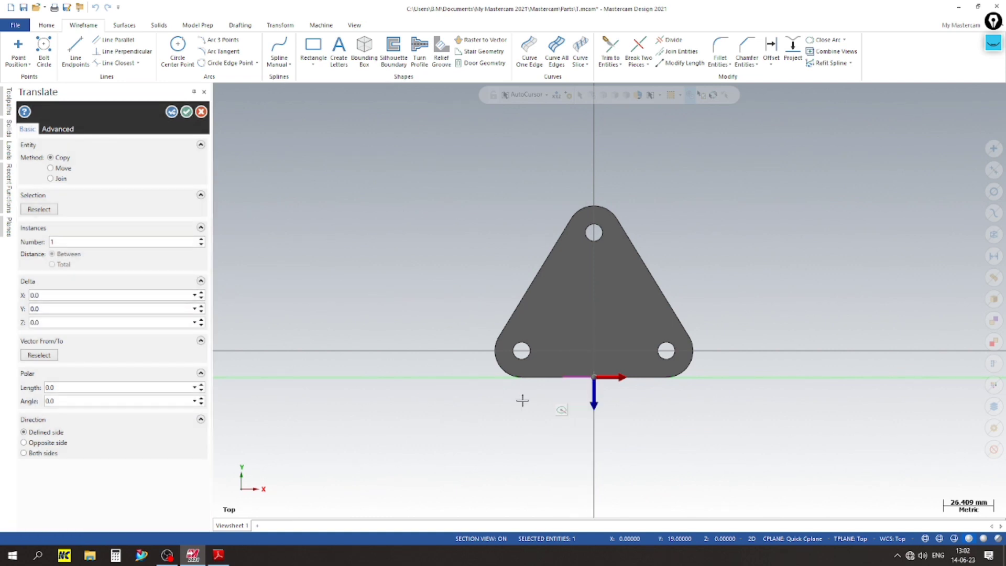
Translate the circle 22 mm in Z, out from the plate's front face, with the Move method, and return to isometric view
left_click_drag(593, 390, 586, 433)
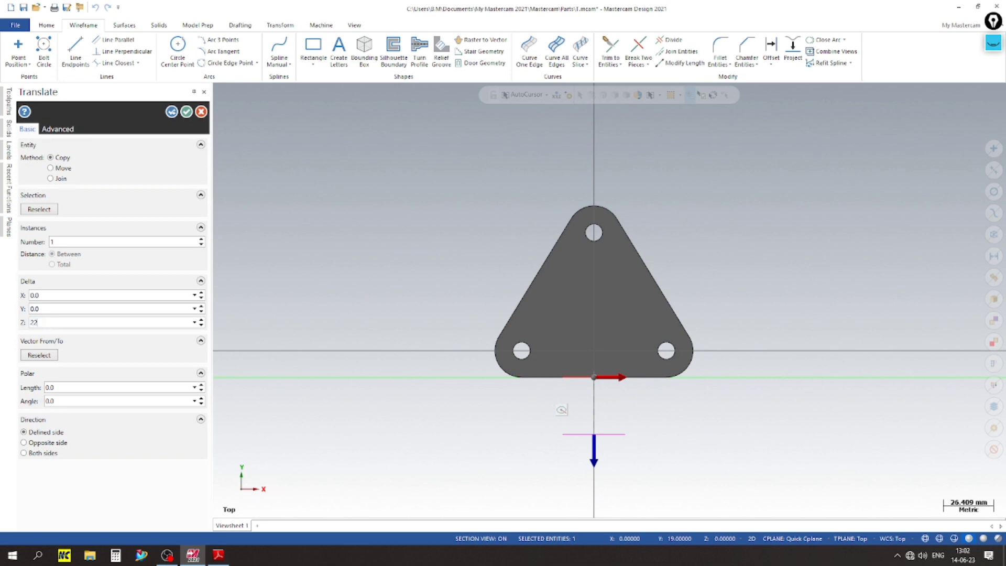
type("22")
key("Return")
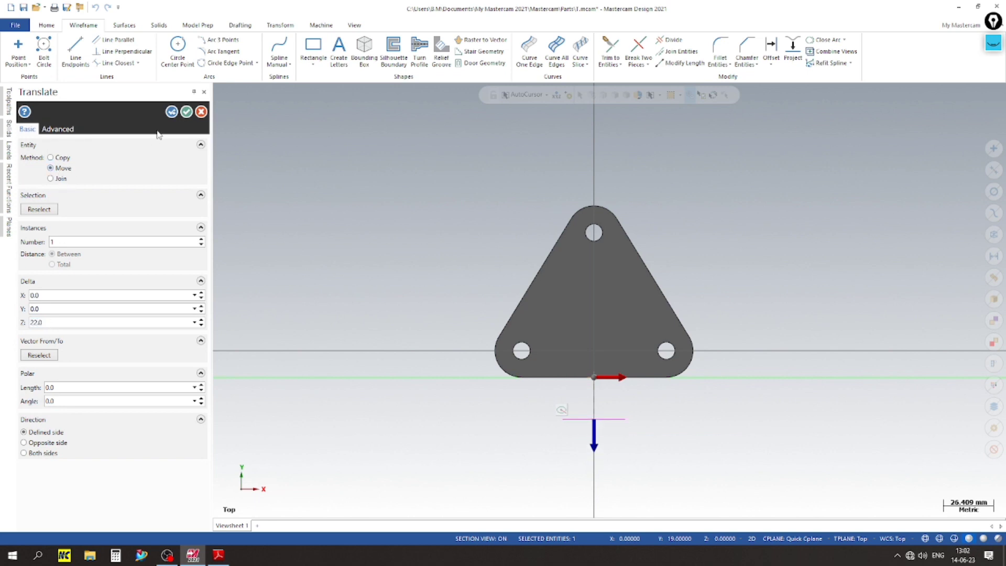
left_click(186, 112)
right_click(310, 268)
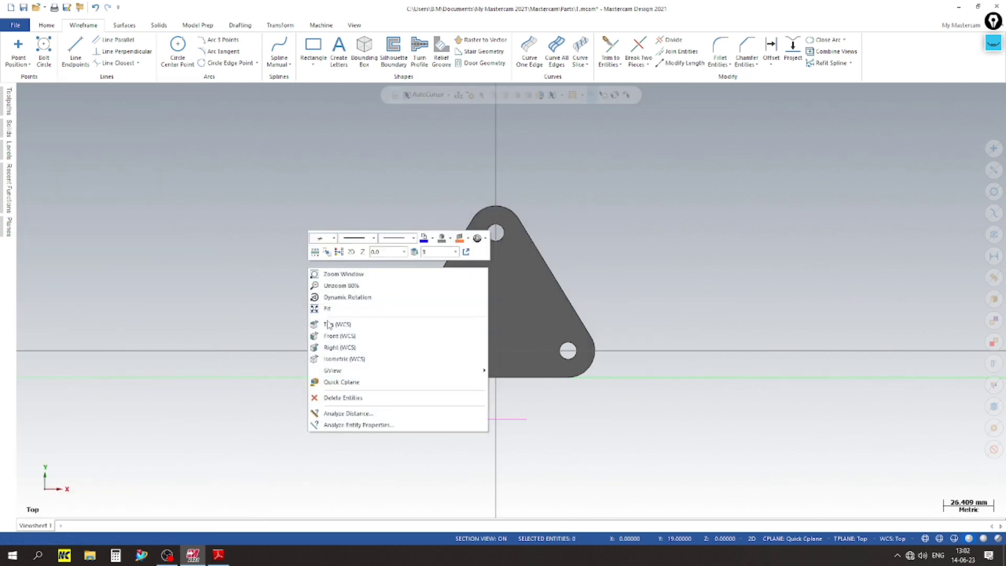
left_click(338, 359)
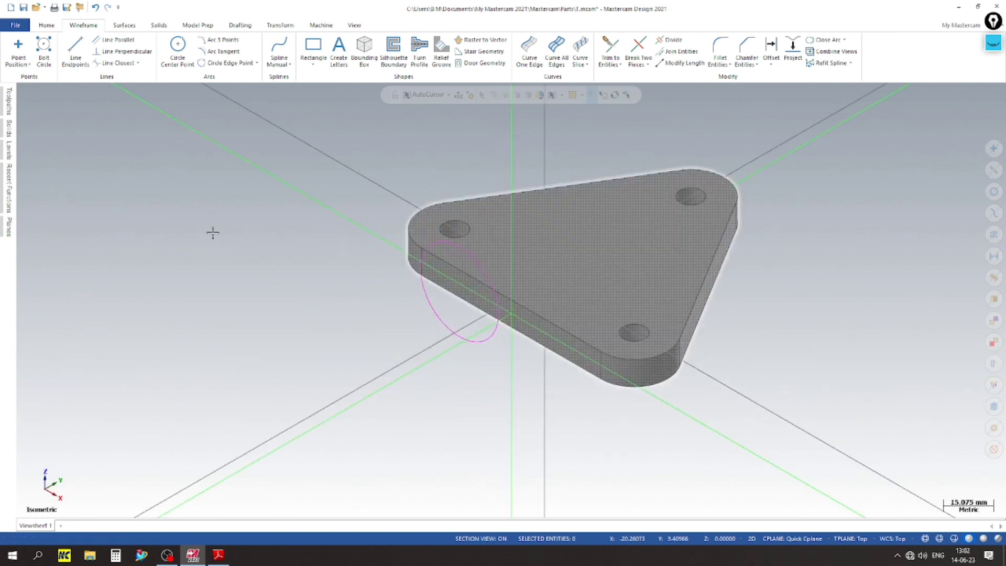
Clear the transform result colours from the circle and fit the model in the view
right_click(232, 199)
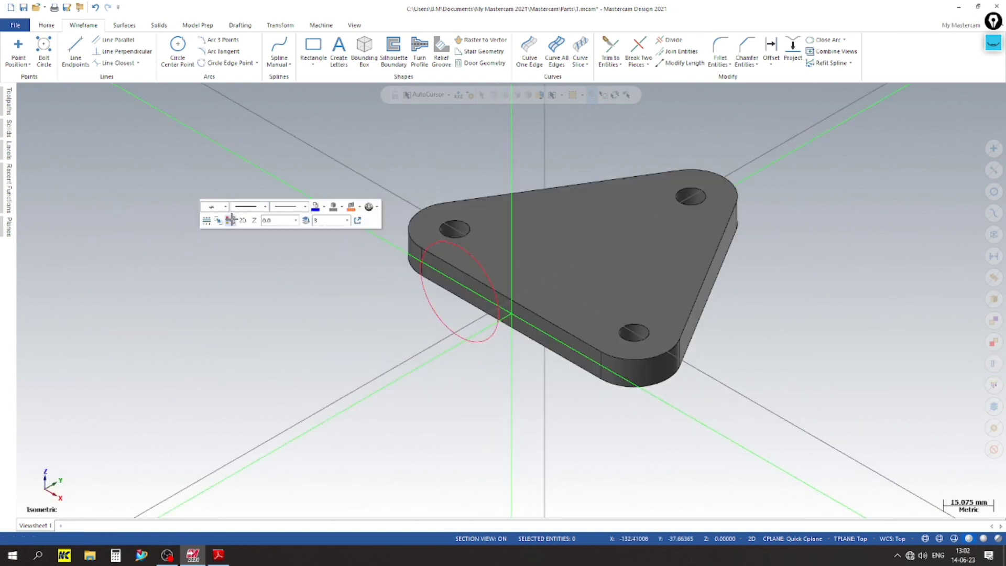
right_click(342, 162)
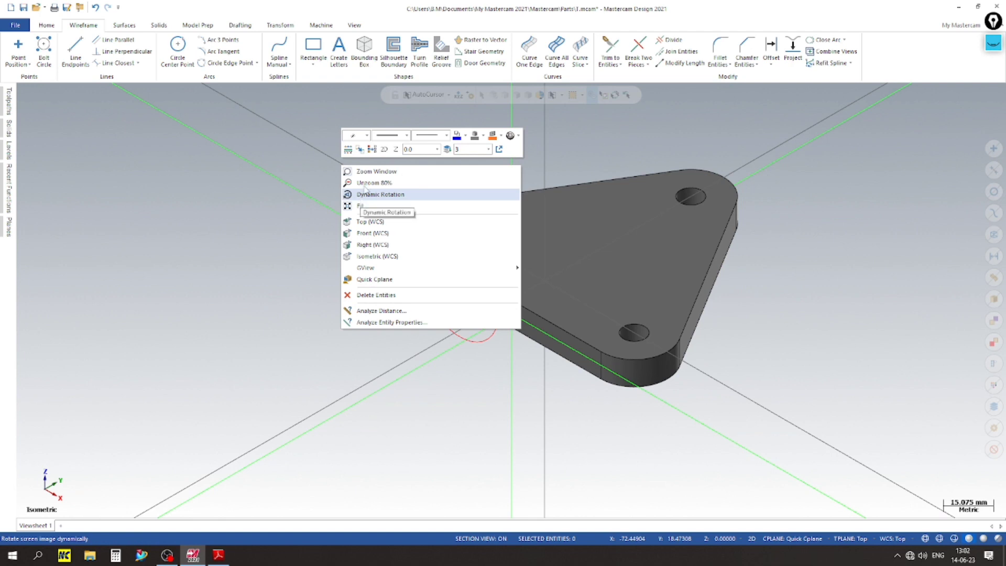
left_click(362, 205)
scroll(329, 323, "up", 1)
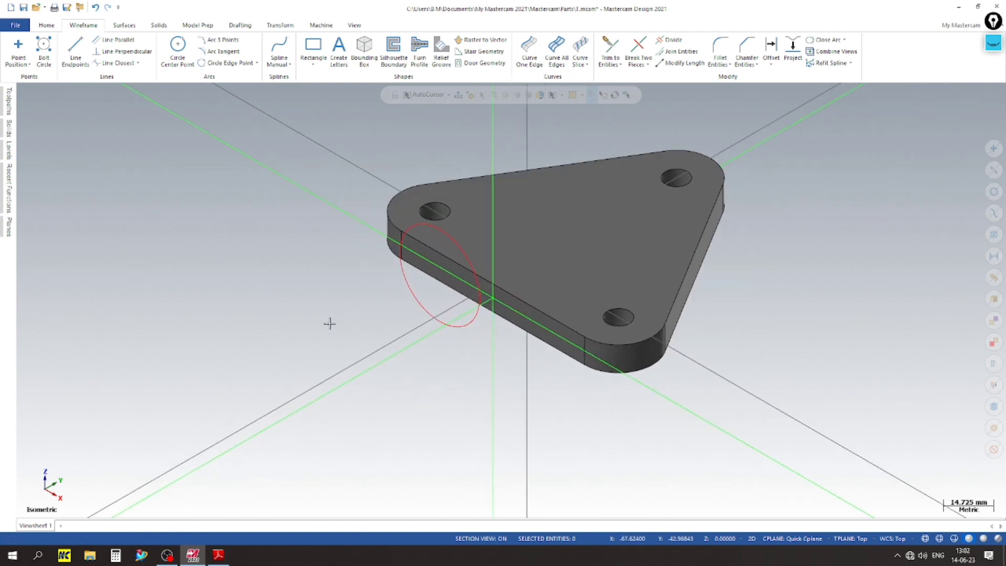
Create a point from the 33 mm circle's centre, lying on the current construction plane
left_click(20, 52)
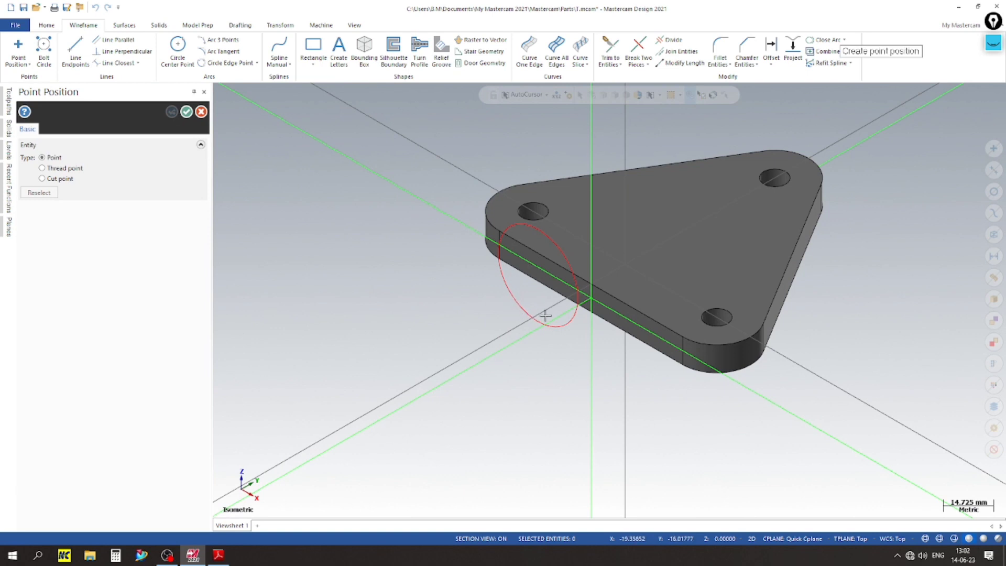
left_click(543, 238)
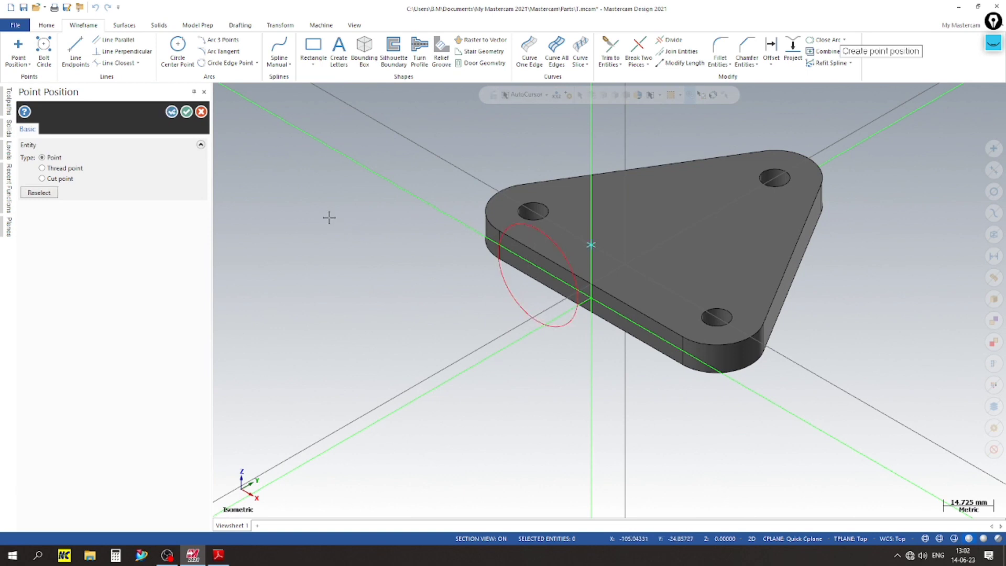
left_click(186, 112)
Select the new point and translate it along Z with the Move method from the plate's front face to the circle's plane
middle_click_drag(303, 280, 258, 281)
right_click(258, 280)
left_click(283, 302)
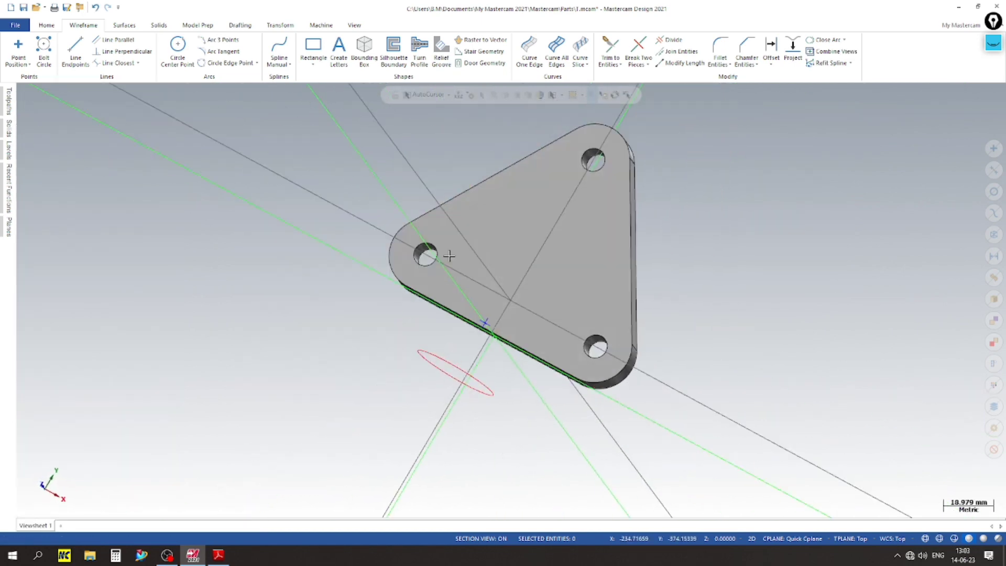
left_click_drag(489, 393, 396, 355)
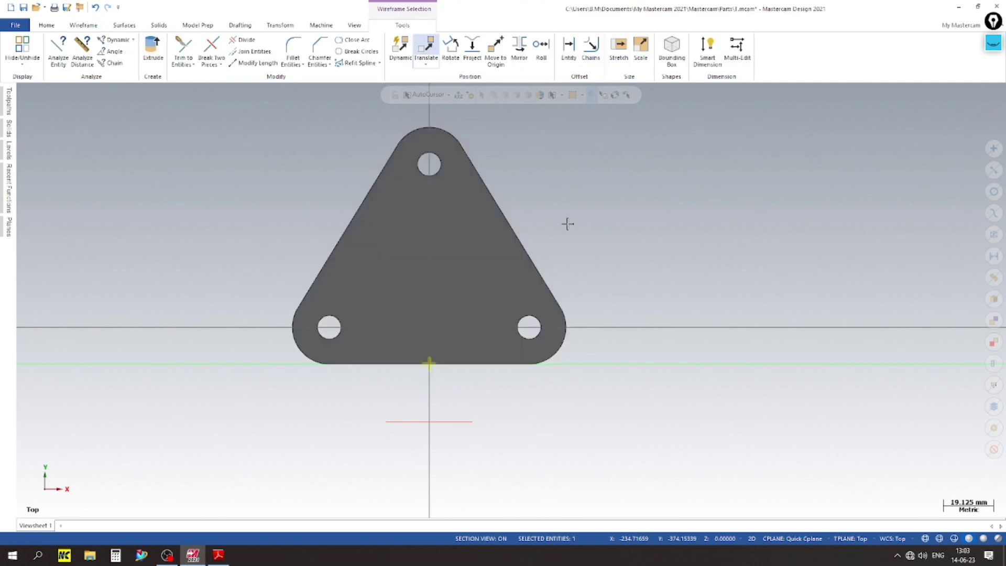
scroll(584, 194, "down", 2)
left_click(438, 50)
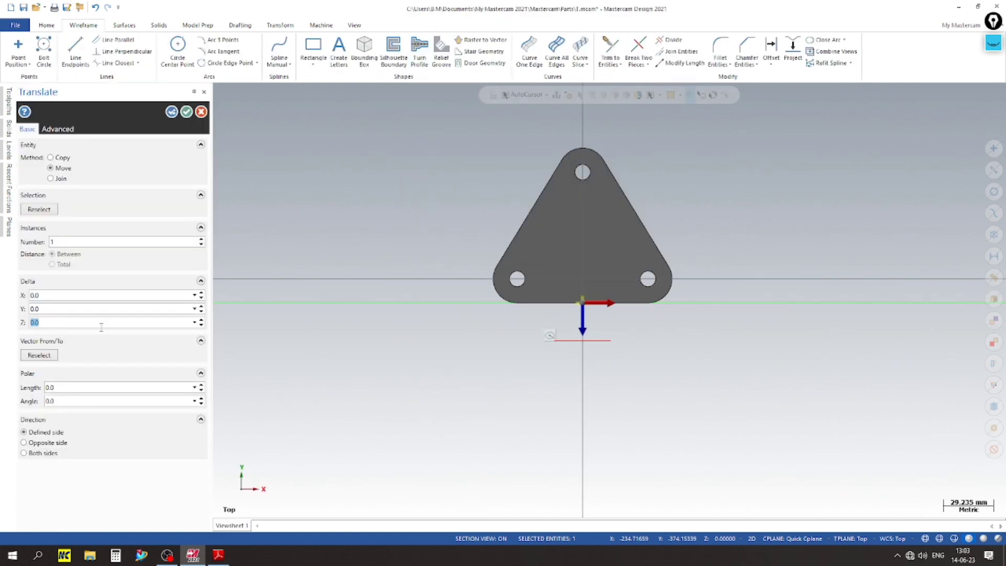
key("Return")
left_click(200, 113)
right_click(236, 143)
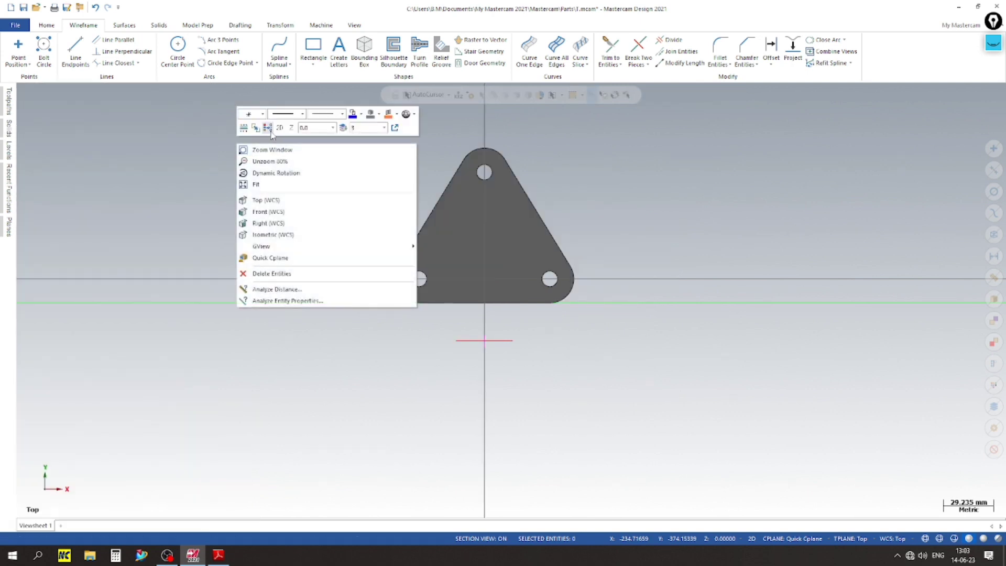
Clear the transform result colours from the moved point and orbit to an angled view of the plate and circle
left_click(270, 132)
middle_click_drag(332, 346, 209, 461)
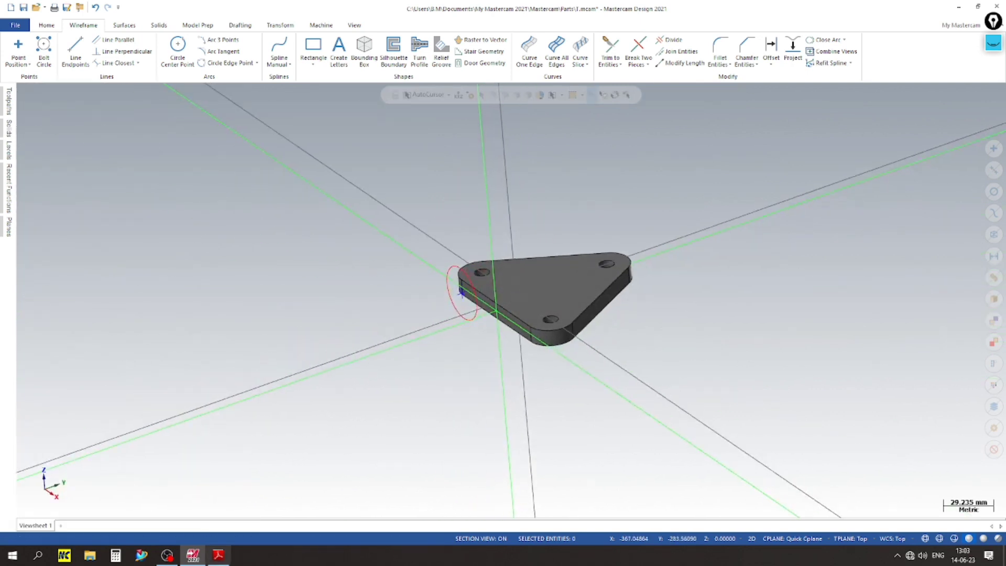
Switch to the PDF drawing, mark the socket's length dimension in EX:61, clear the mark and return to Mastercam
left_click(219, 554)
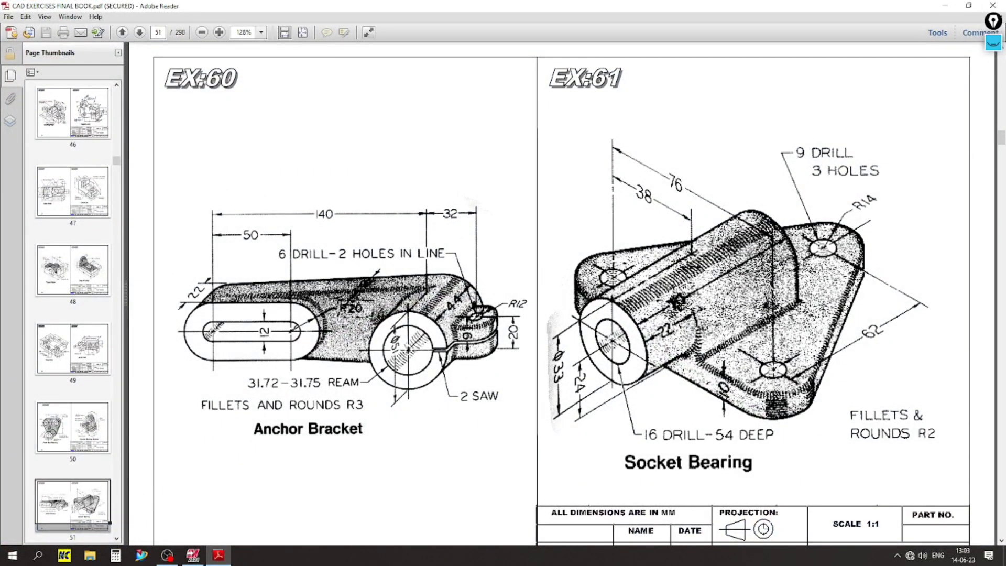
left_click(993, 42)
left_click(993, 91)
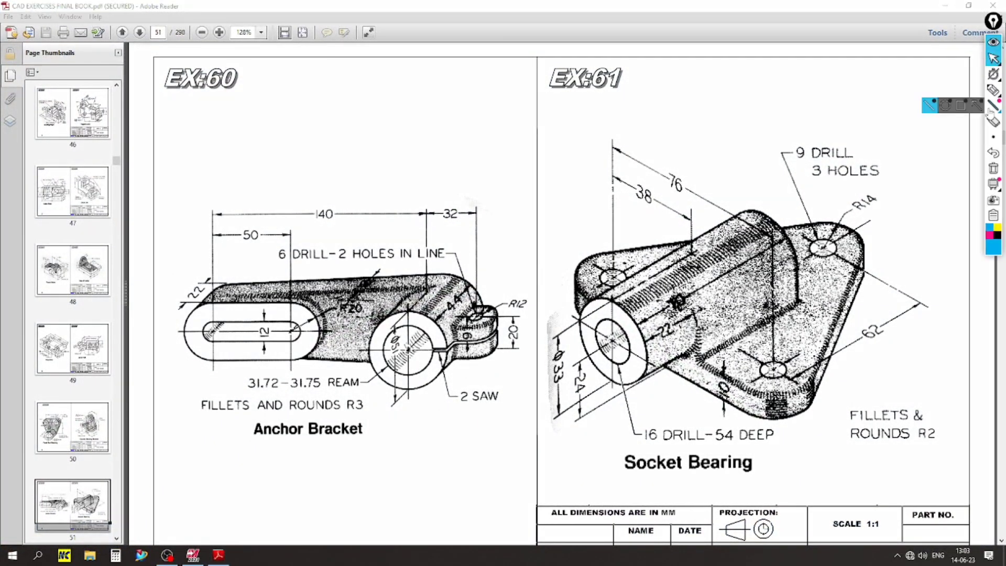
left_click_drag(683, 289, 646, 292)
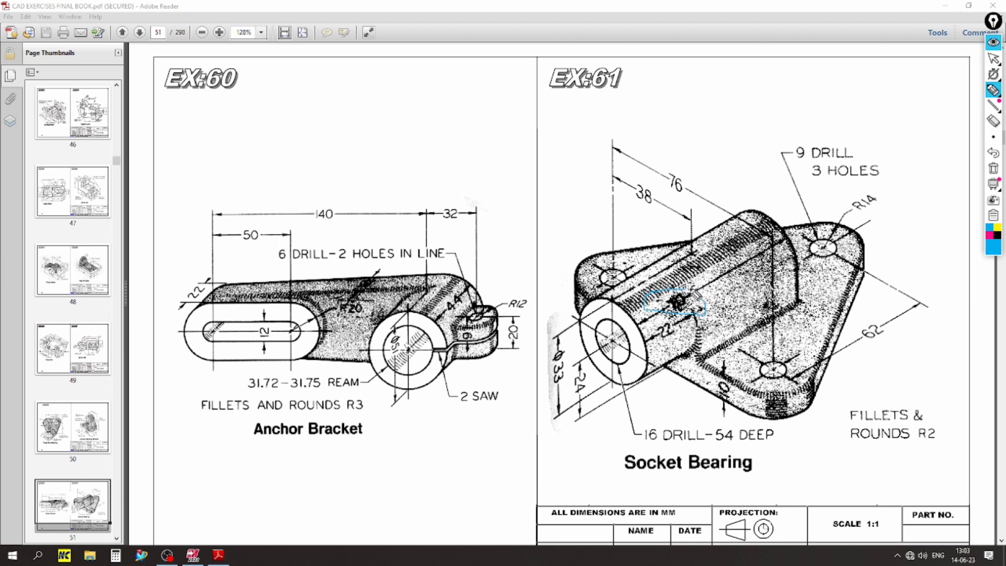
left_click(994, 168)
left_click(993, 42)
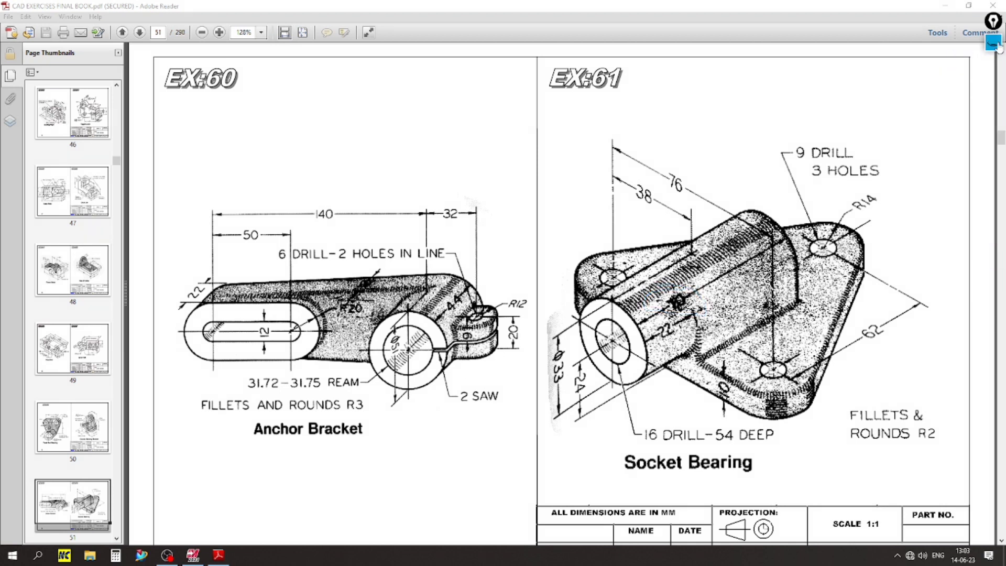
left_click(219, 557)
left_click(193, 556)
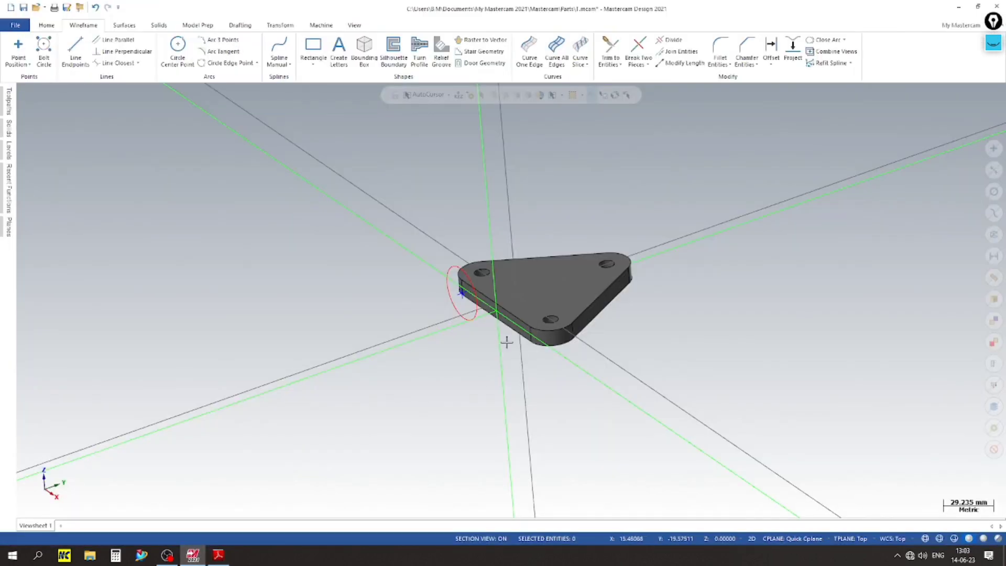
Extrude the 33 mm circle as a solid 70 mm long, directed back over the base plate
scroll(321, 240, "up", 3)
left_click(159, 24)
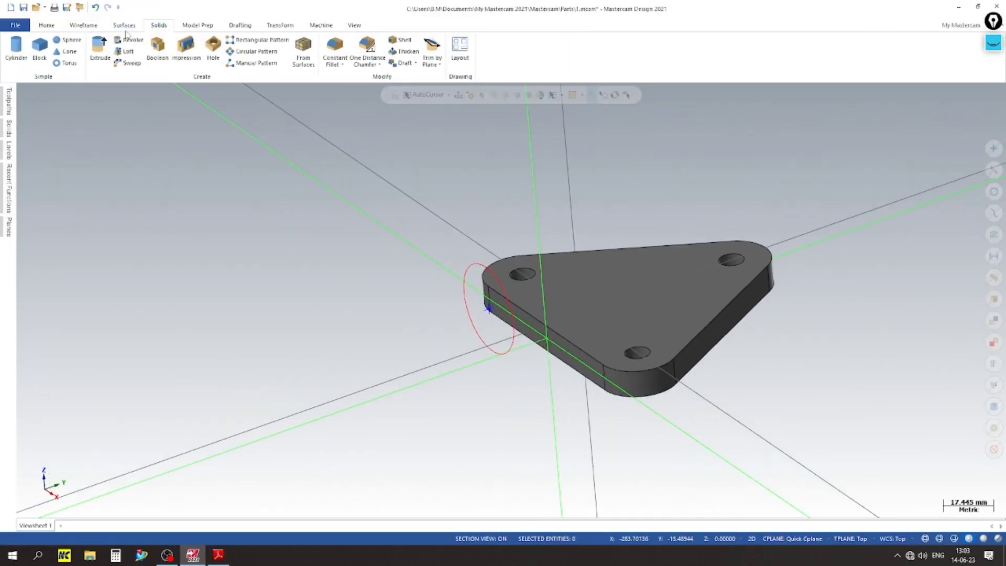
left_click(94, 42)
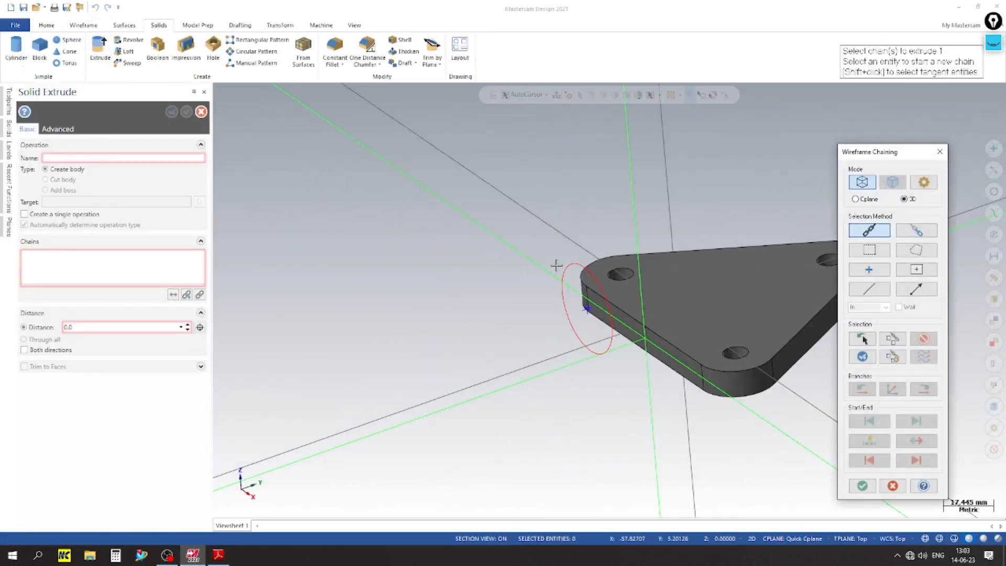
left_click(566, 269)
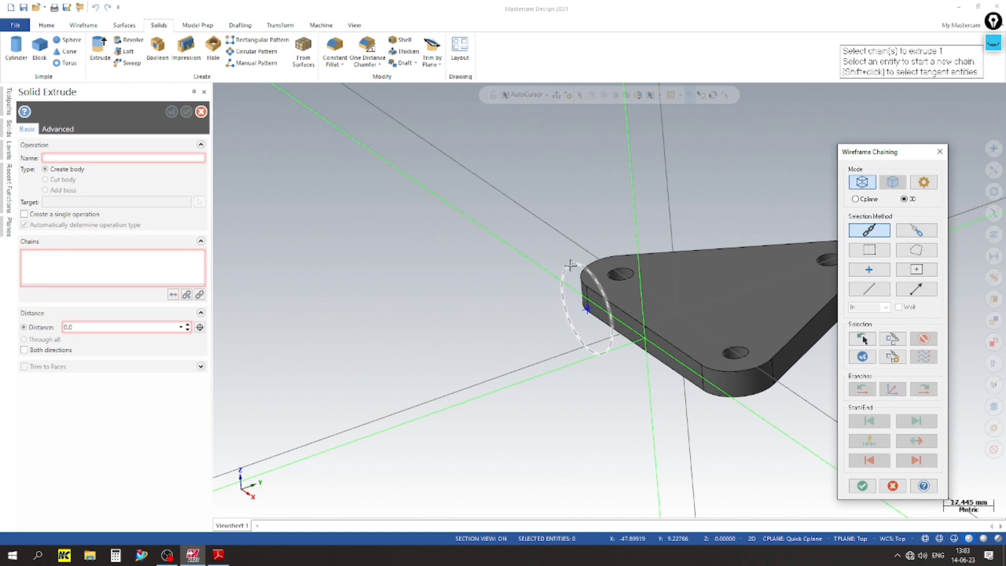
left_click(862, 486)
left_click(173, 294)
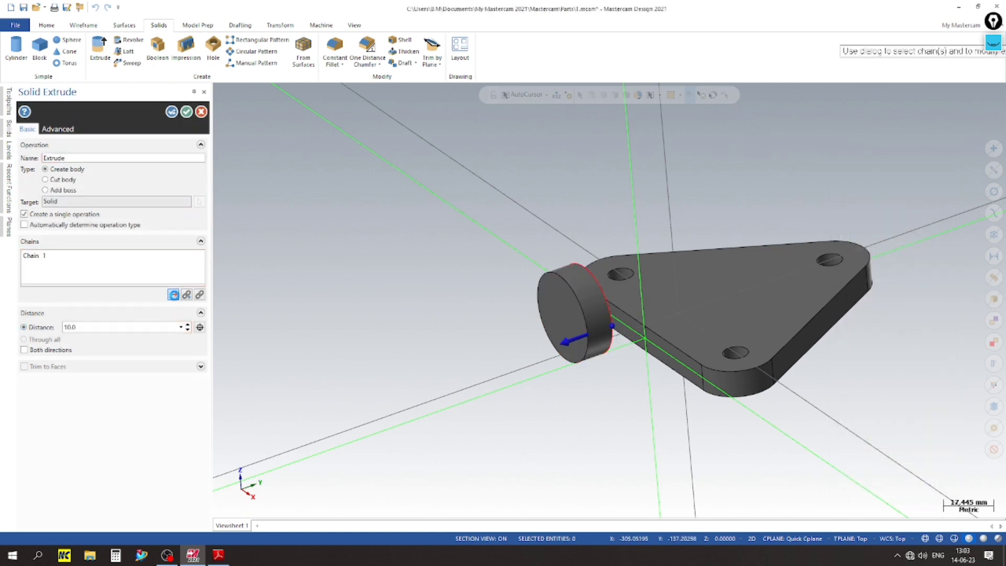
left_click(174, 295)
left_click(144, 329)
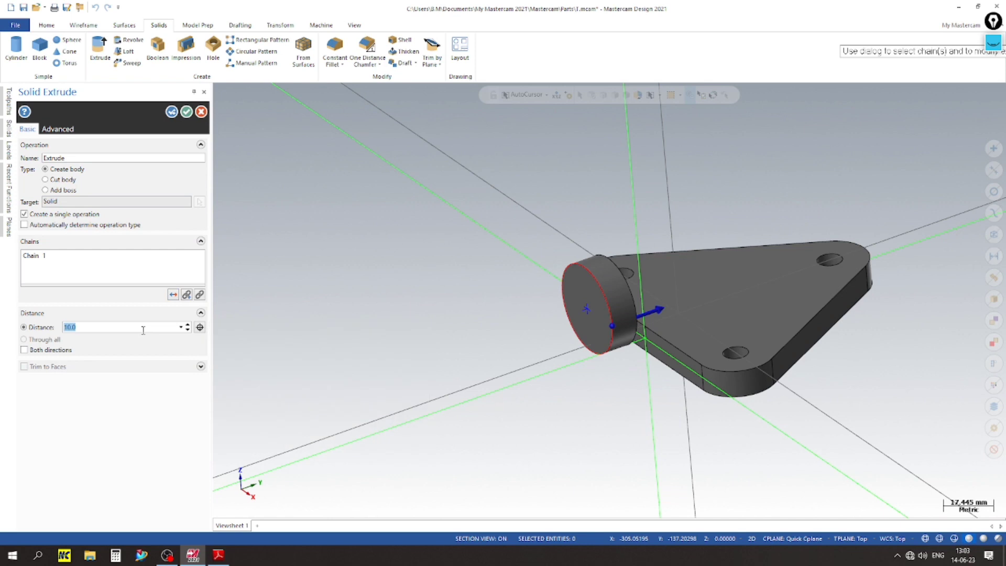
key("Return")
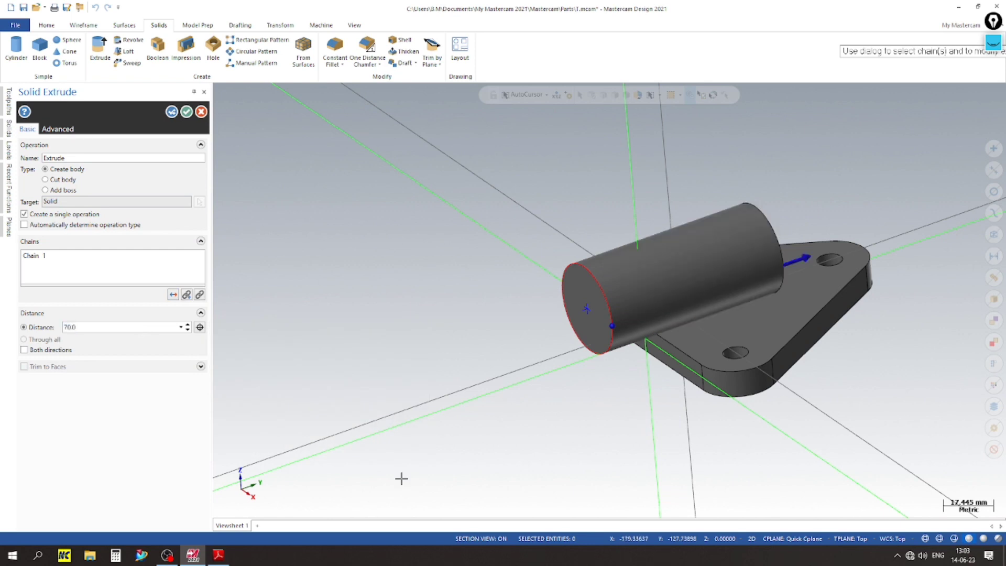
Make the socket extrusion an added boss on the base plate solid and accept it
middle_click_drag(401, 478, 403, 403)
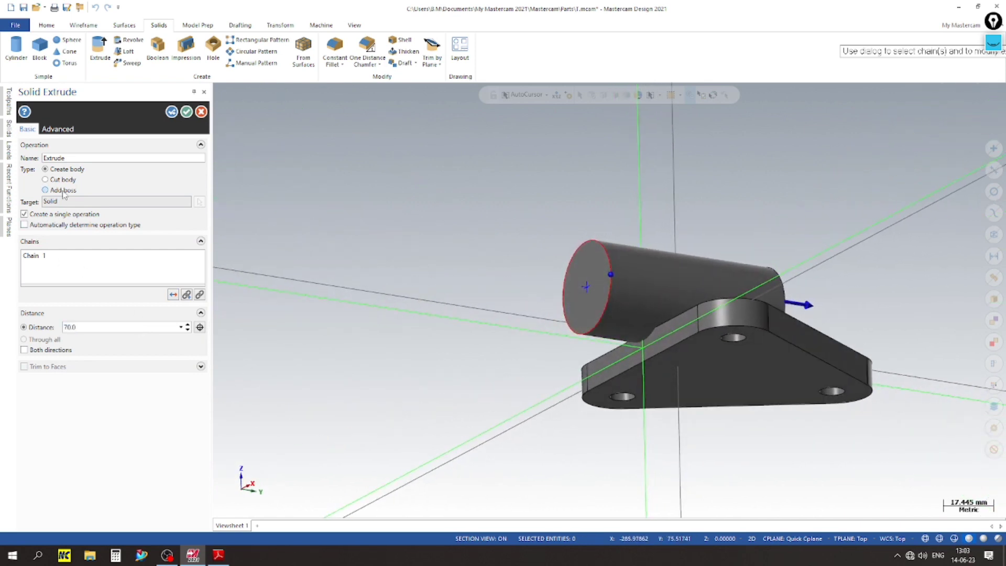
middle_click_drag(316, 281, 389, 179)
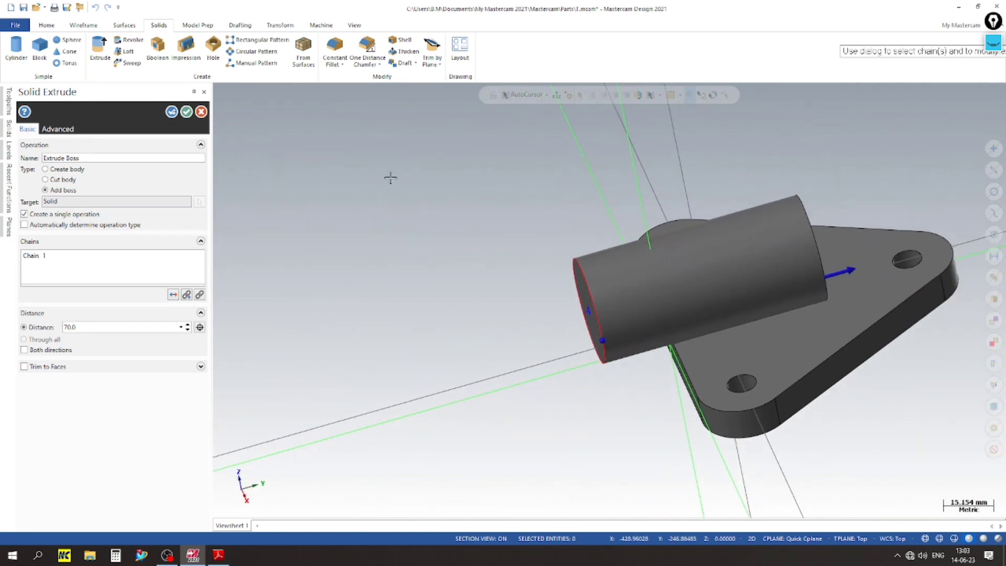
left_click(187, 110)
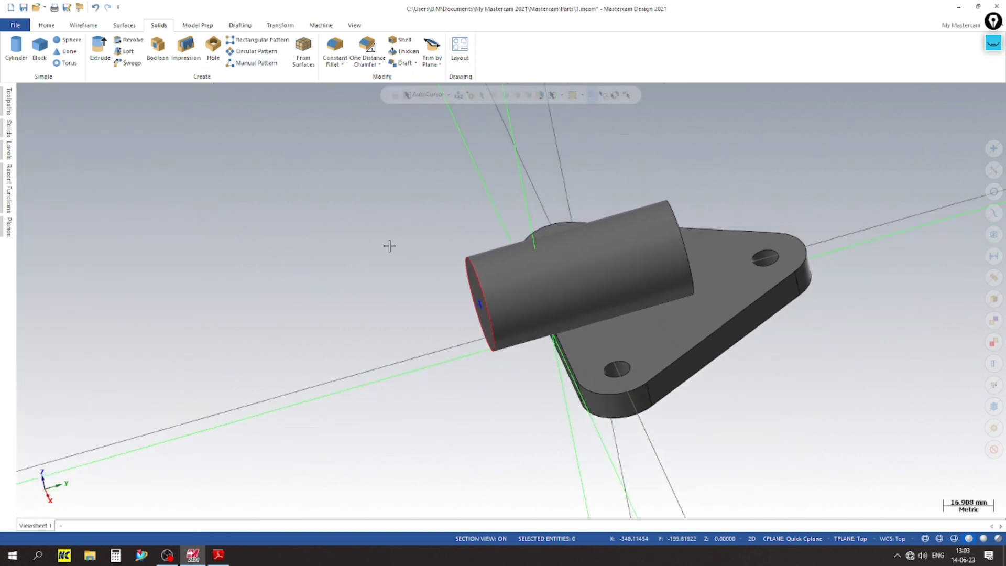
Examine the extruded socket from its rear end and compare it with the Socket Bearing drawing
scroll(398, 259, "down", 1)
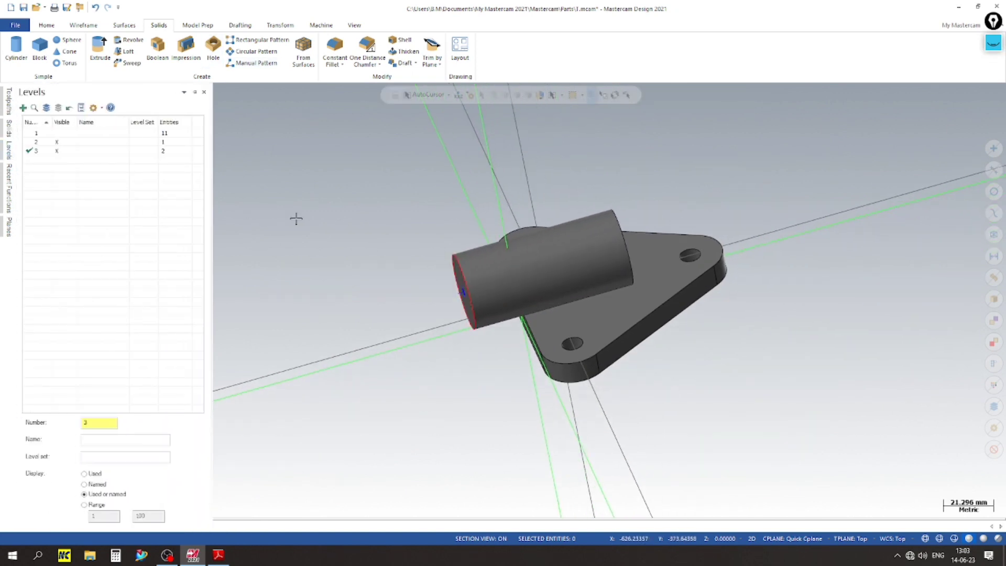
scroll(279, 284, "up", 1)
middle_click_drag(278, 284, 649, 211)
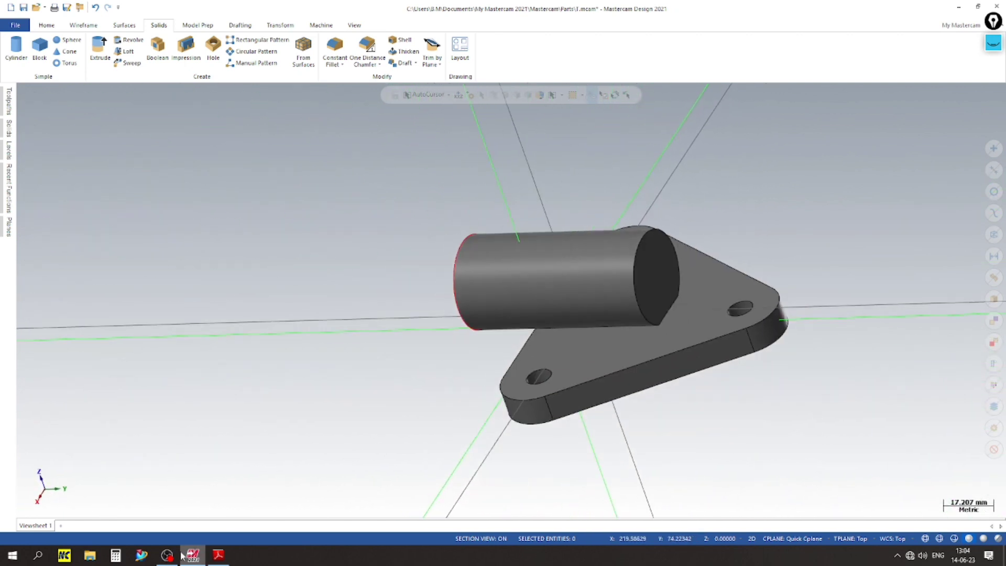
left_click(218, 555)
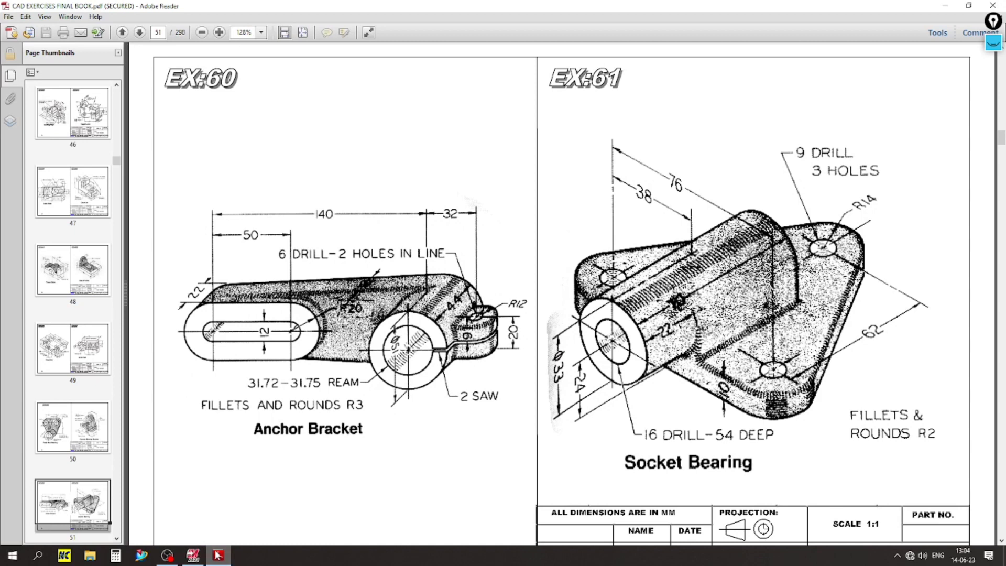
left_click(218, 555)
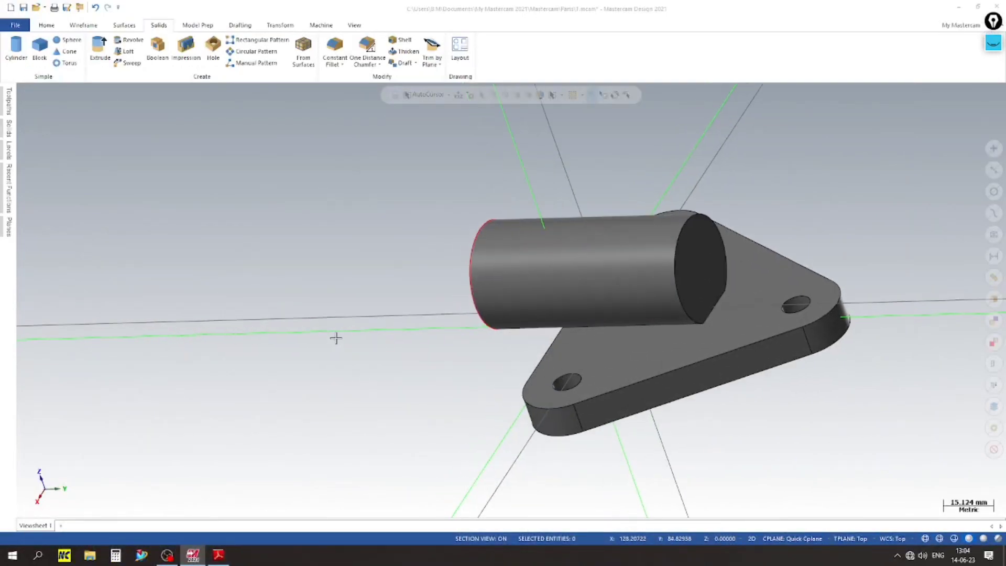
middle_click_drag(310, 285, 367, 272)
Look up the socket bore's drill callout in the PDF drawing, marking it and clearing the mark, and return to Mastercam
left_click(218, 555)
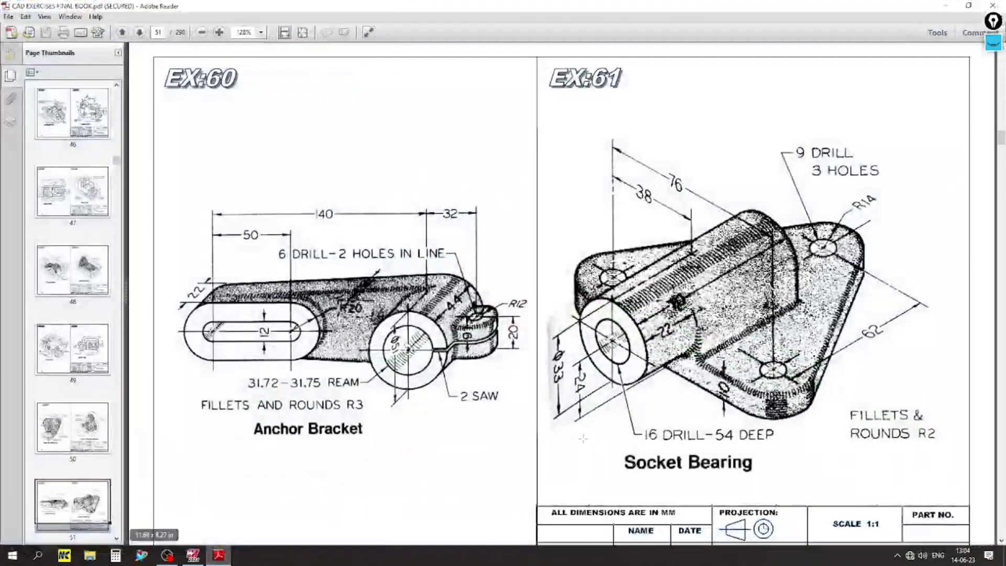
left_click(993, 43)
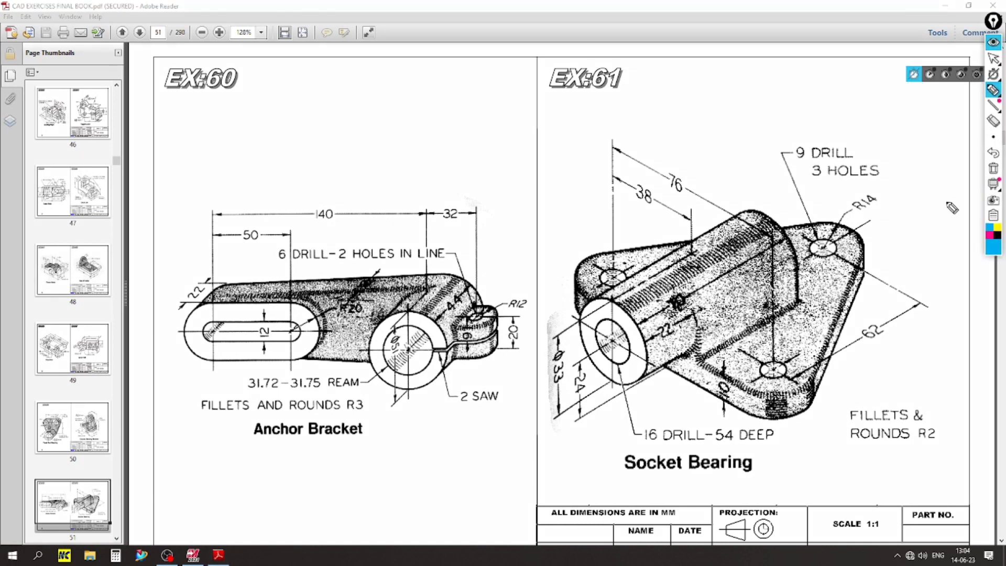
mouse_move(634, 444)
left_mouse_down()
mouse_move(859, 446)
mouse_move(632, 418)
mouse_move(609, 462)
left_mouse_up()
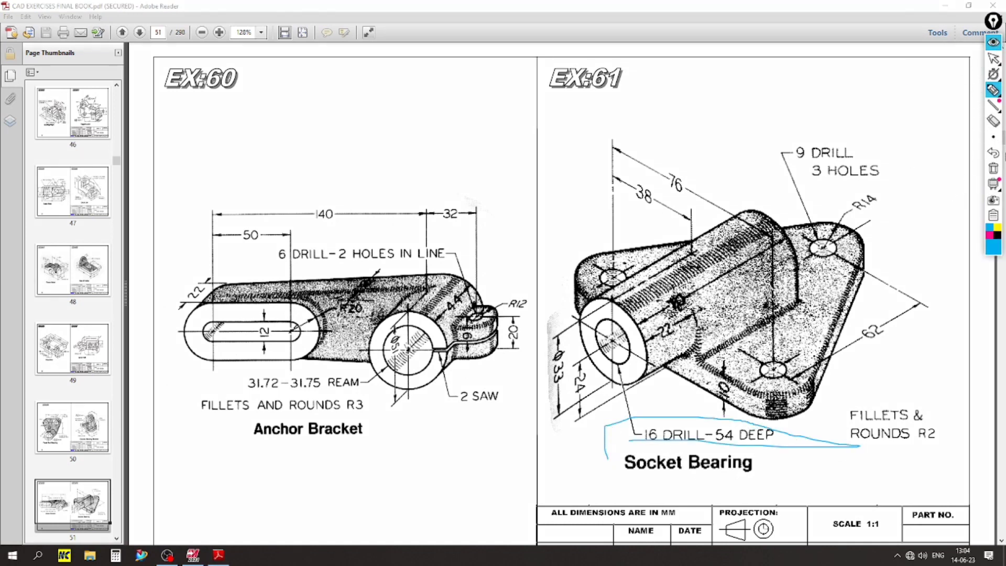
left_click(993, 168)
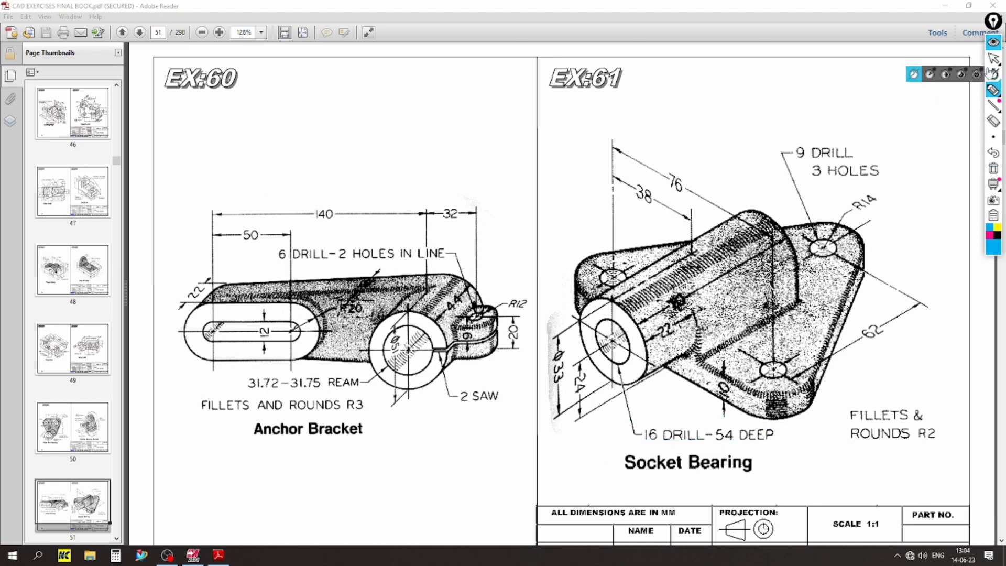
left_click(993, 42)
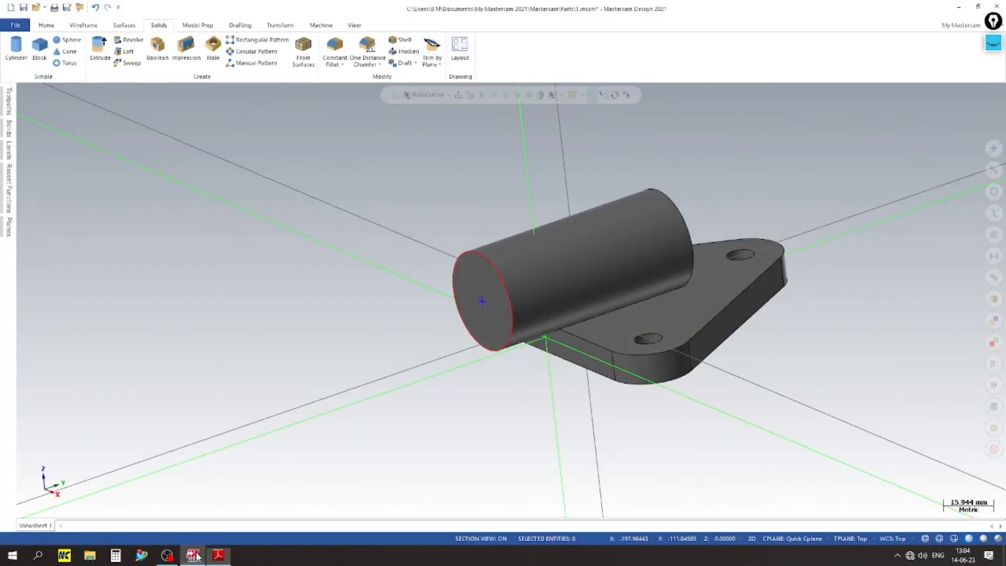
left_click(193, 555)
Start a simple solid hole oriented from the socket's front face and position it at the face's centre point
scroll(617, 201, "up", 2)
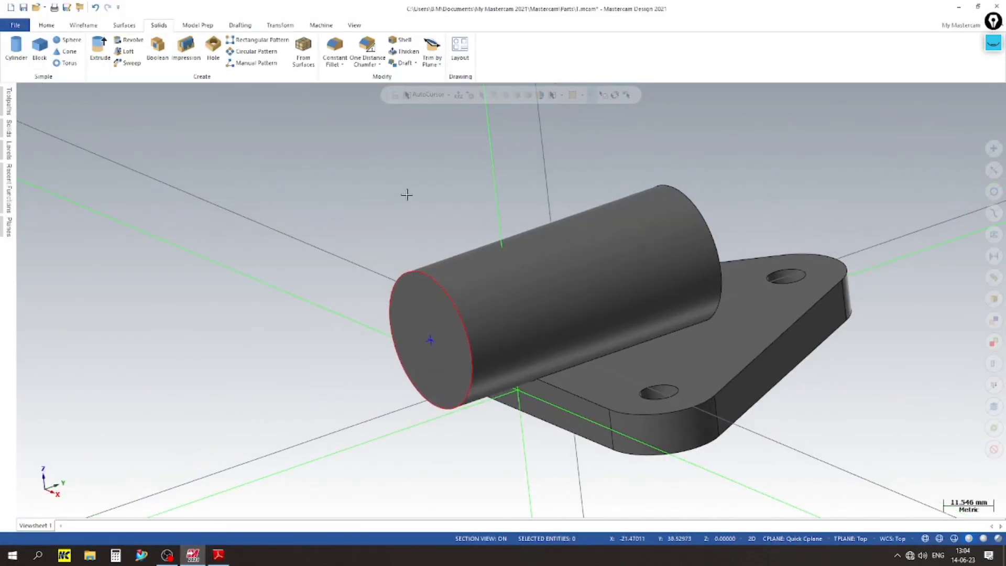
scroll(285, 131, "down", 1)
left_click(214, 46)
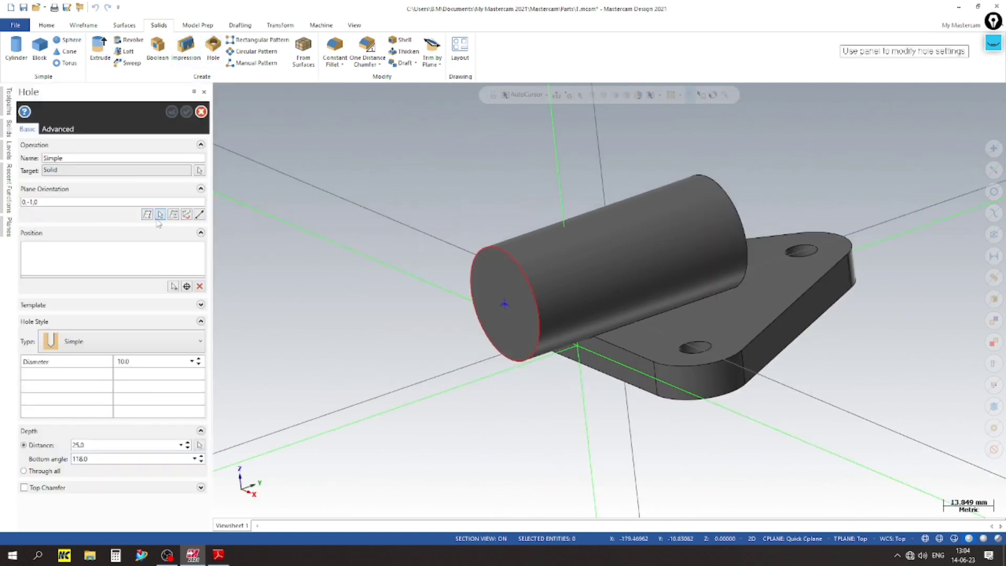
left_click(160, 215)
left_click(521, 309)
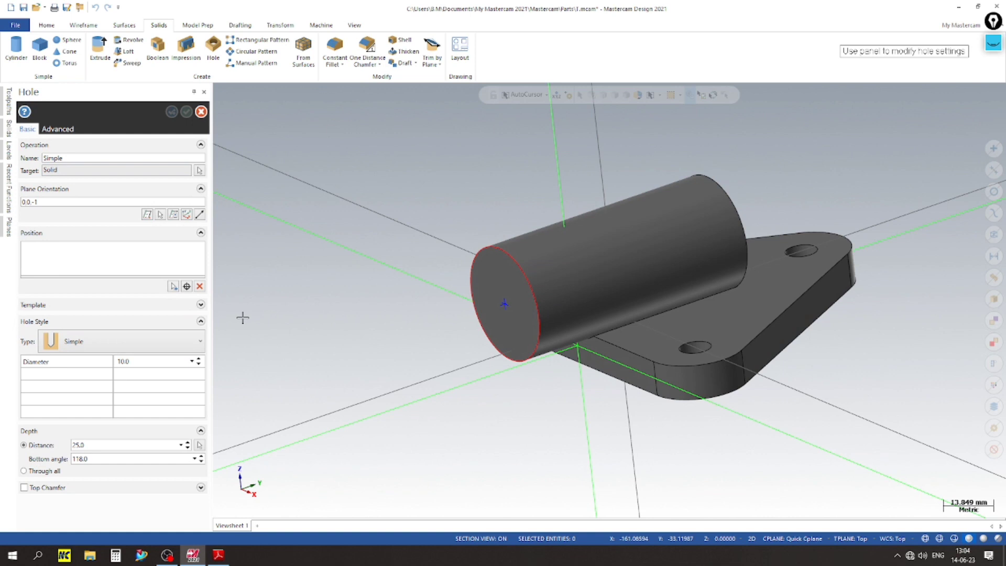
left_click(172, 286)
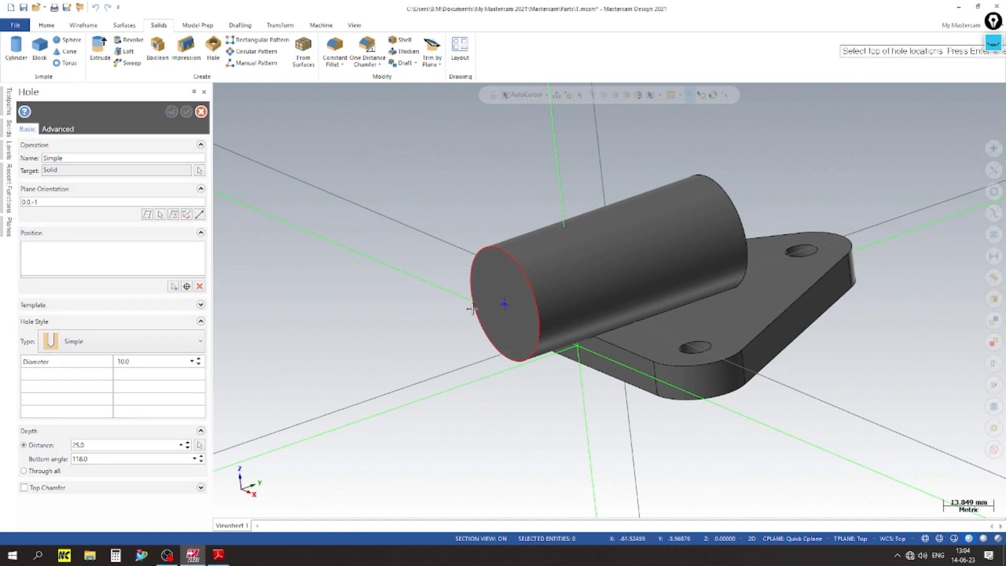
left_click(503, 304)
key("Return")
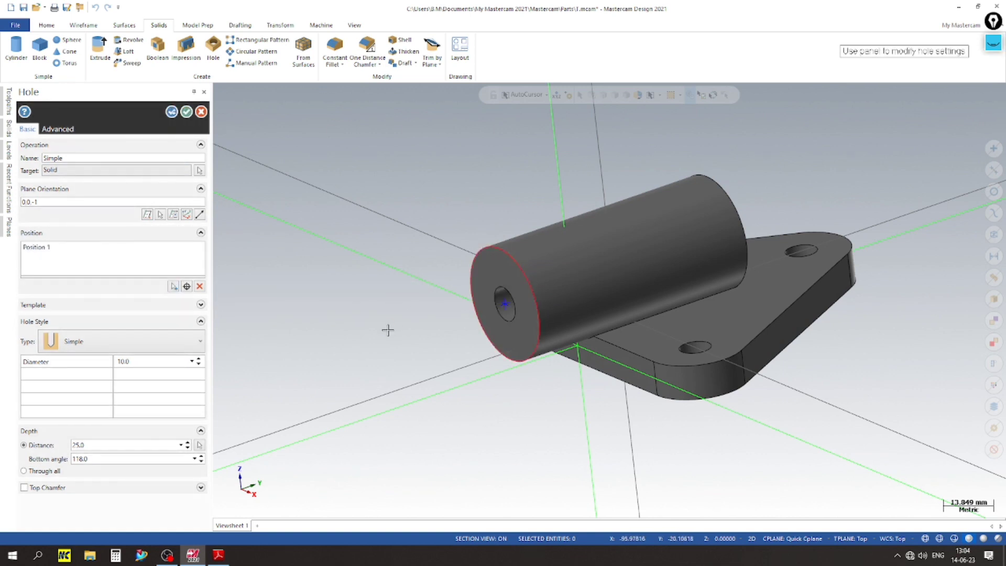
Give the socket hole a 16 mm diameter, 54 mm depth and a top chamfer, and accept it
left_click(44, 489)
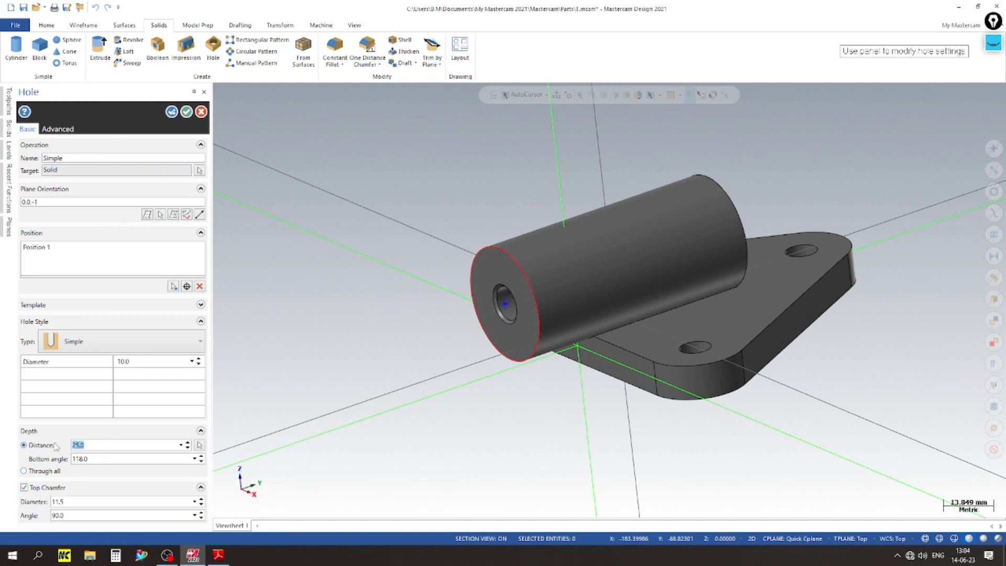
left_click(146, 361)
key("Return")
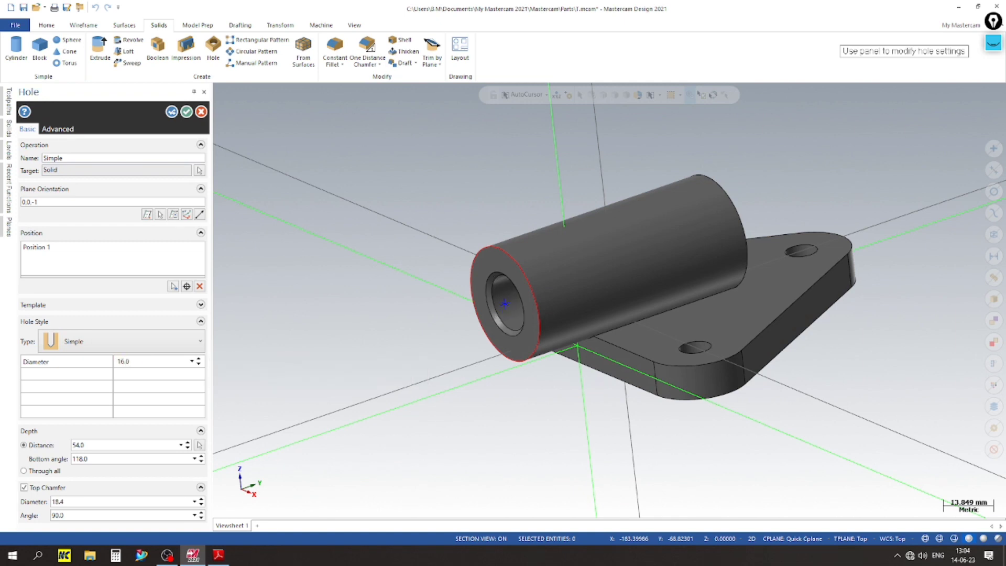
middle_click_drag(369, 317, 434, 290)
scroll(434, 290, "up", 4)
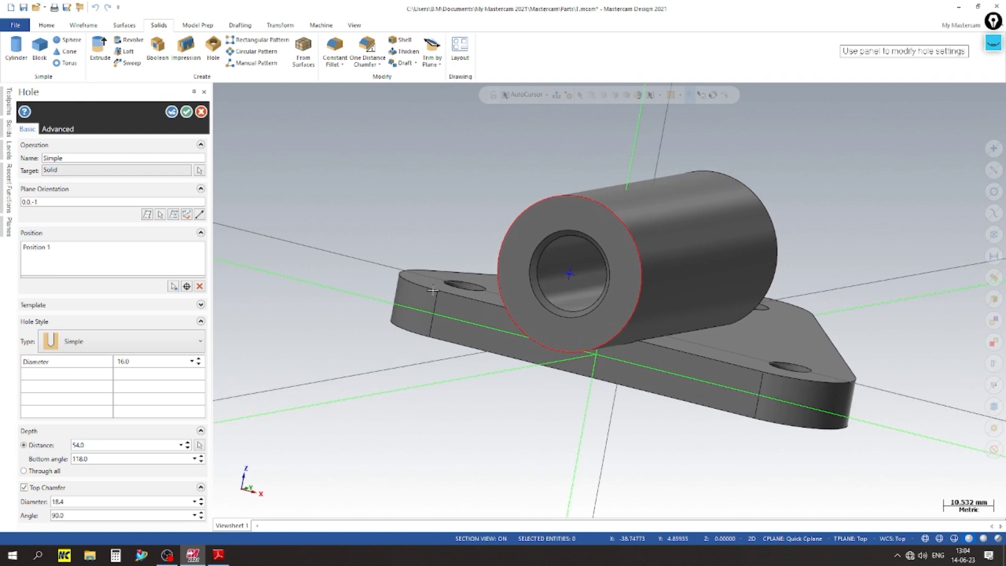
left_click(186, 111)
Add level 4 as the active level and hide level 3 with the socket's circle and point
scroll(235, 173, "up", 4)
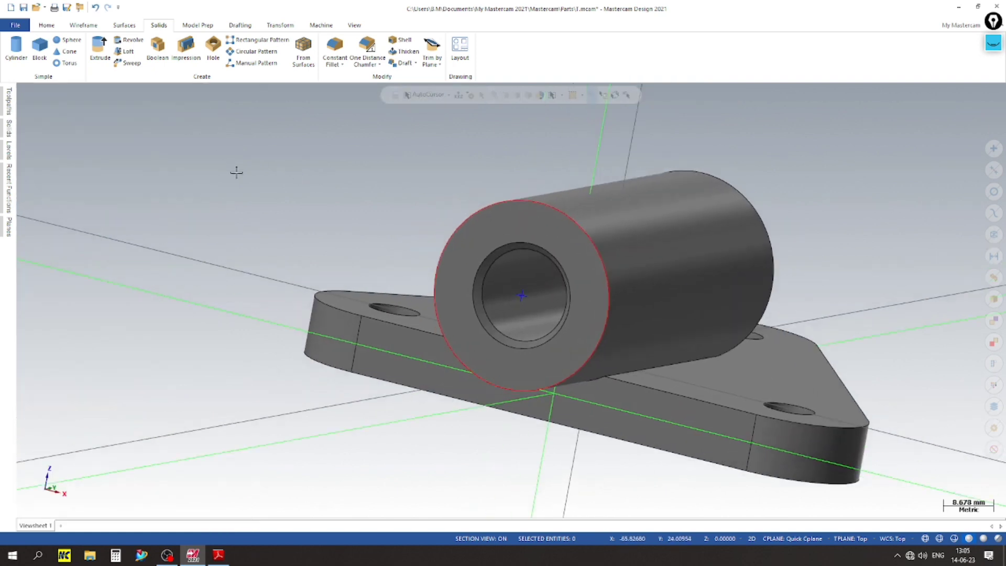
scroll(236, 173, "down", 5)
left_click(6, 149)
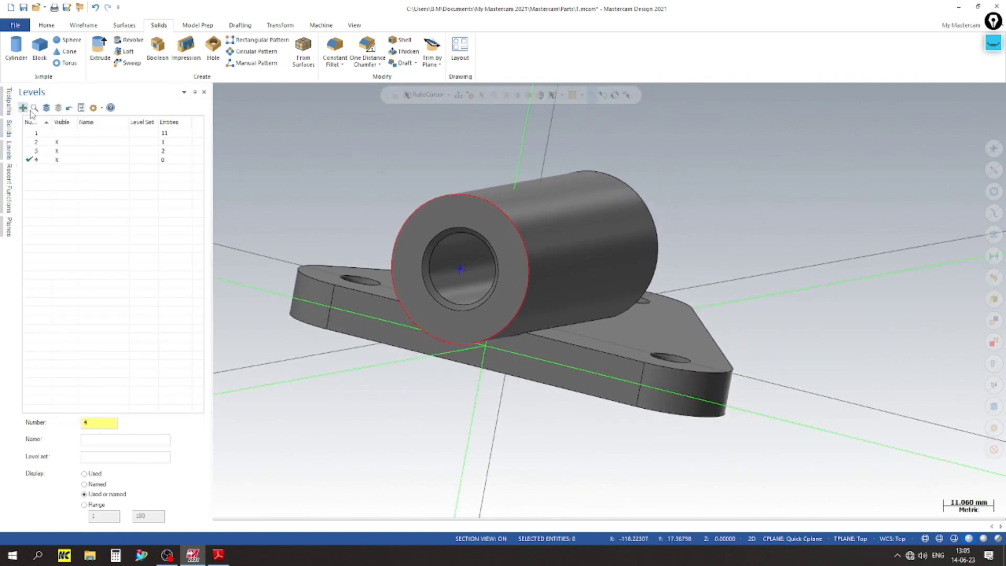
left_click(58, 151)
scroll(335, 173, "up", 1)
scroll(367, 262, "down", 1)
middle_click_drag(398, 325, 285, 395)
scroll(392, 375, "down", 2)
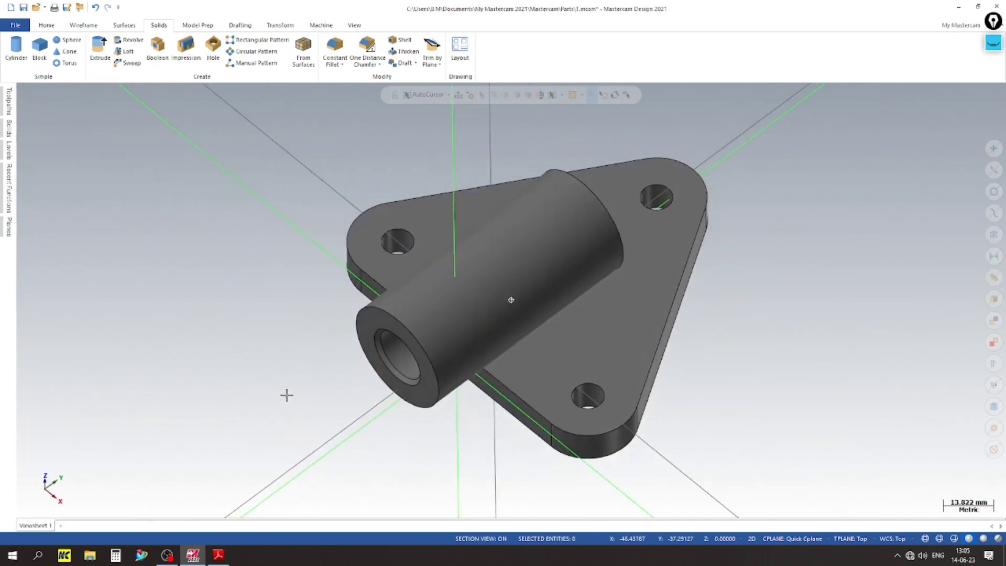
Look up the fillets and rounds note for the Socket Bearing in the PDF drawing, marking it, and return to Mastercam
scroll(291, 446, "down", 2)
left_click(219, 554)
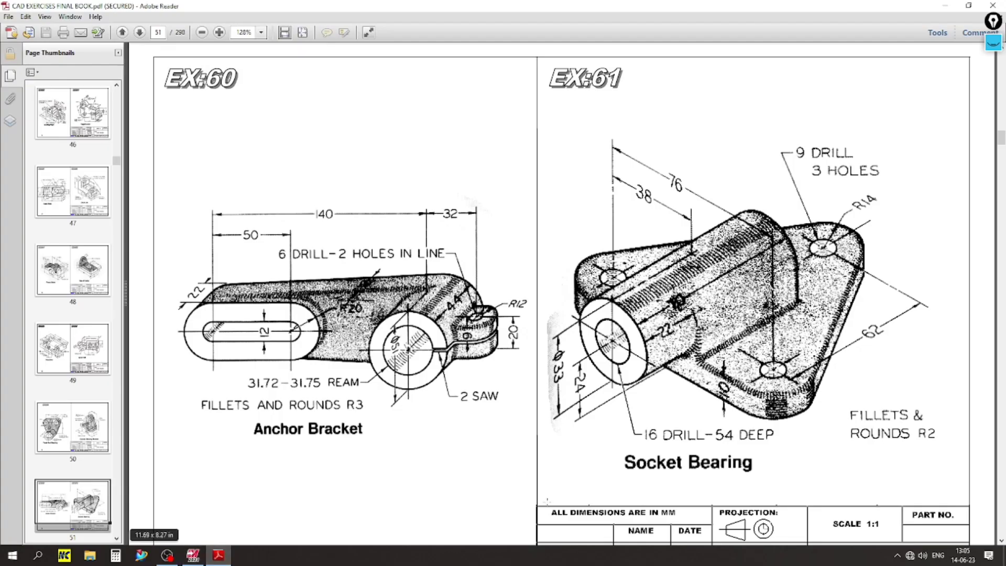
mouse_move(867, 403)
left_mouse_down()
mouse_move(969, 419)
mouse_move(964, 455)
mouse_move(947, 455)
left_mouse_up()
left_click(896, 424)
left_click(194, 555)
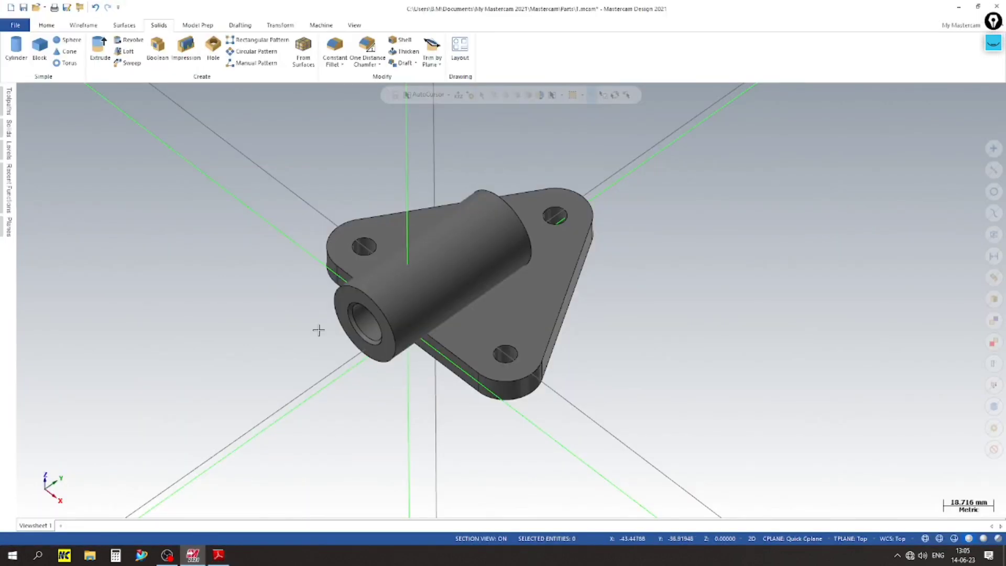
Start a constant radius fillet on the socket bearing solid and recheck the fillet note in the PDF drawing
middle_click_drag(319, 330, 389, 323)
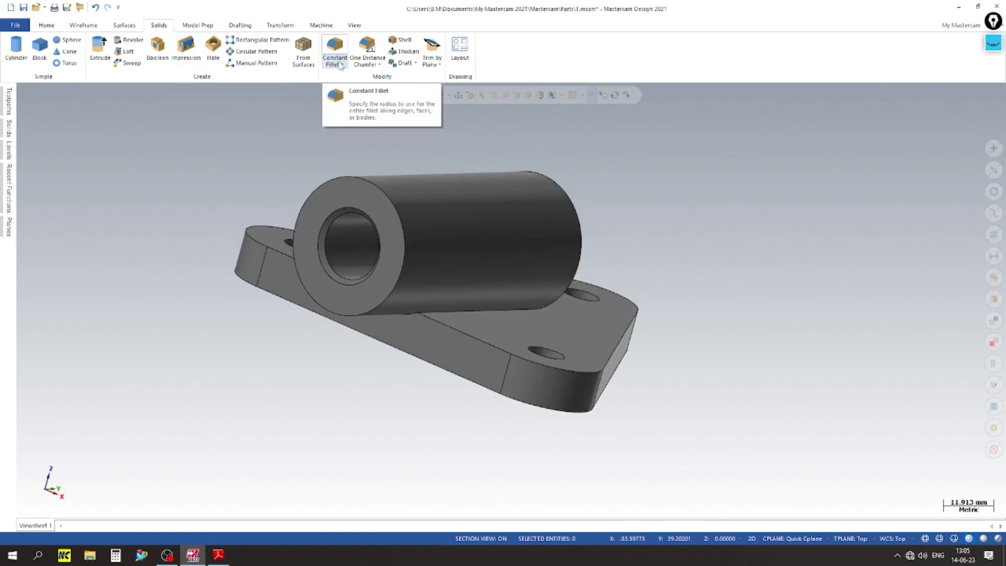
left_click(342, 65)
left_click(356, 75)
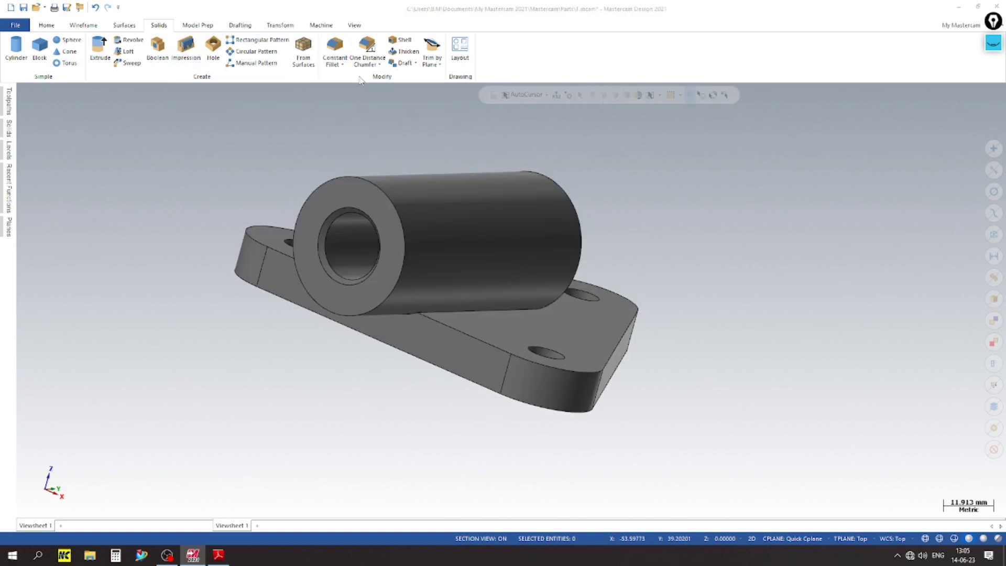
middle_click_drag(417, 393, 324, 464)
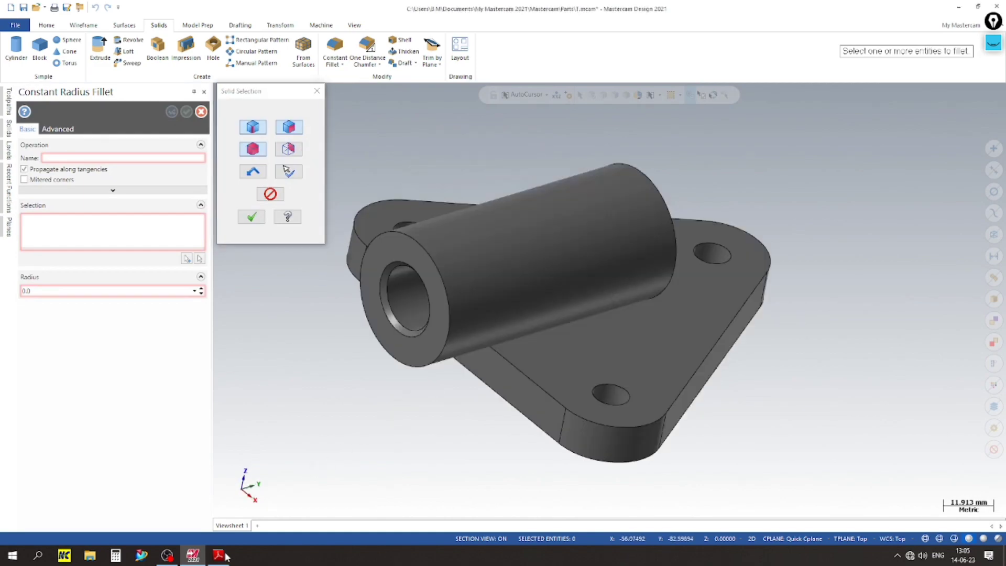
left_click(218, 557)
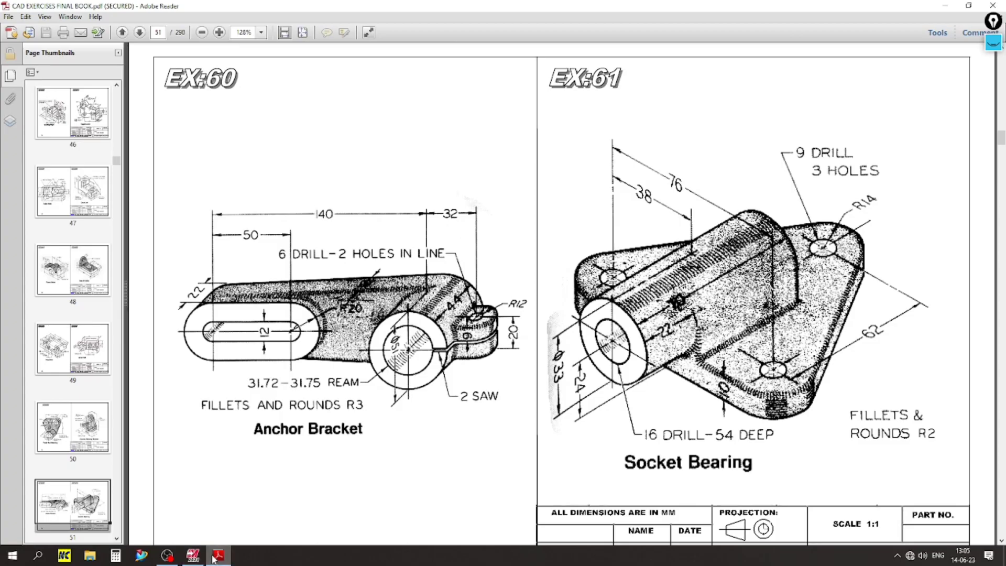
left_click(217, 555)
Fillet the plate's upper outline and the edges where the socket's sides meet the plate with a 2 mm radius
middle_click_drag(330, 393, 565, 347)
left_click(555, 349)
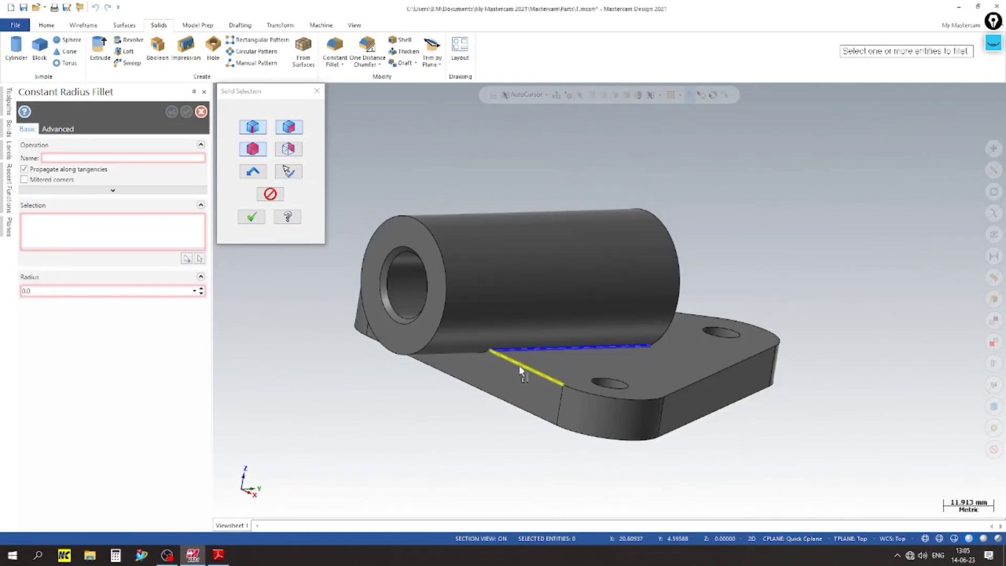
left_click(518, 366)
left_click(681, 394)
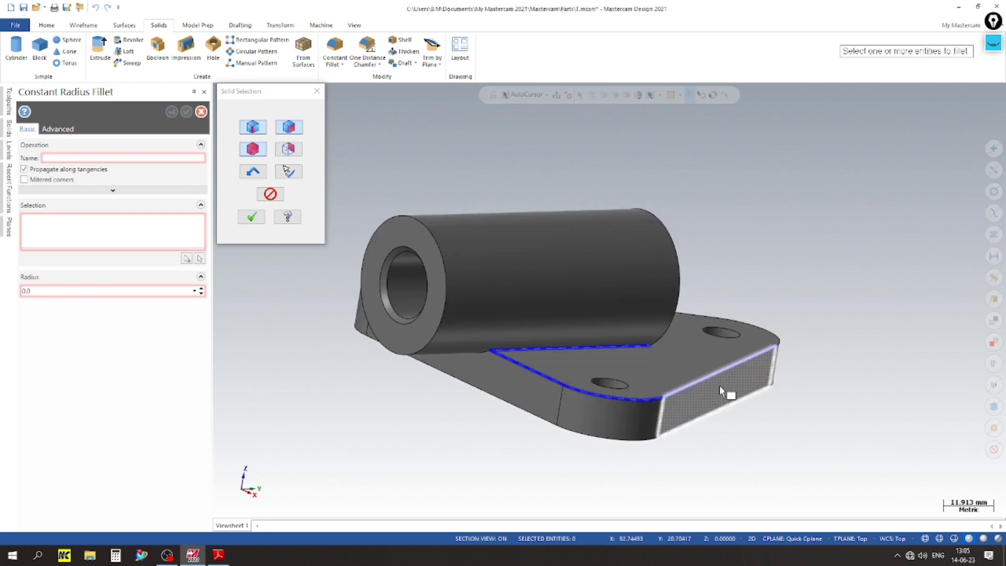
mouse_move(719, 386)
middle_mouse_down()
mouse_move(606, 350)
mouse_move(731, 401)
middle_mouse_up()
left_click(789, 376)
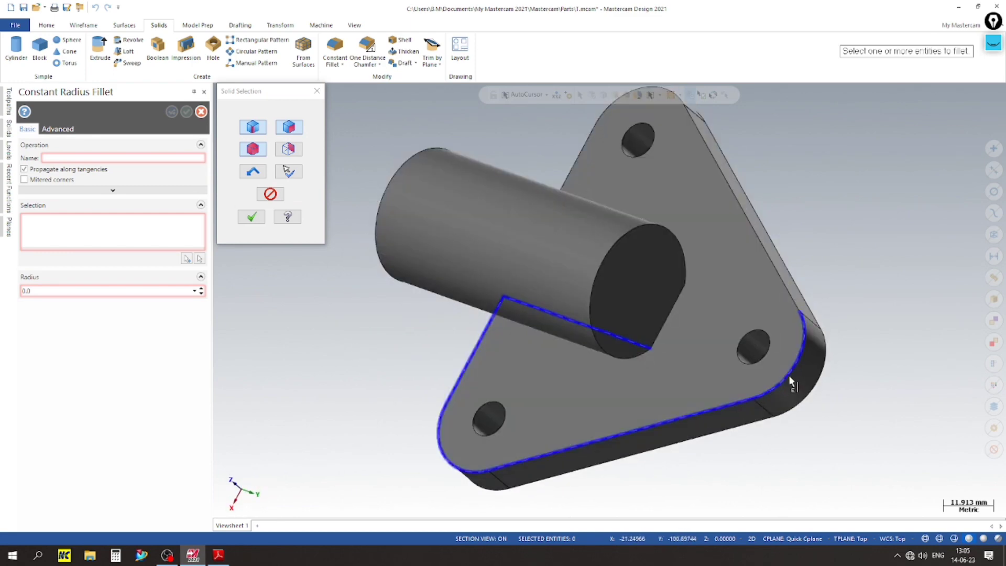
middle_click_drag(799, 306, 681, 163)
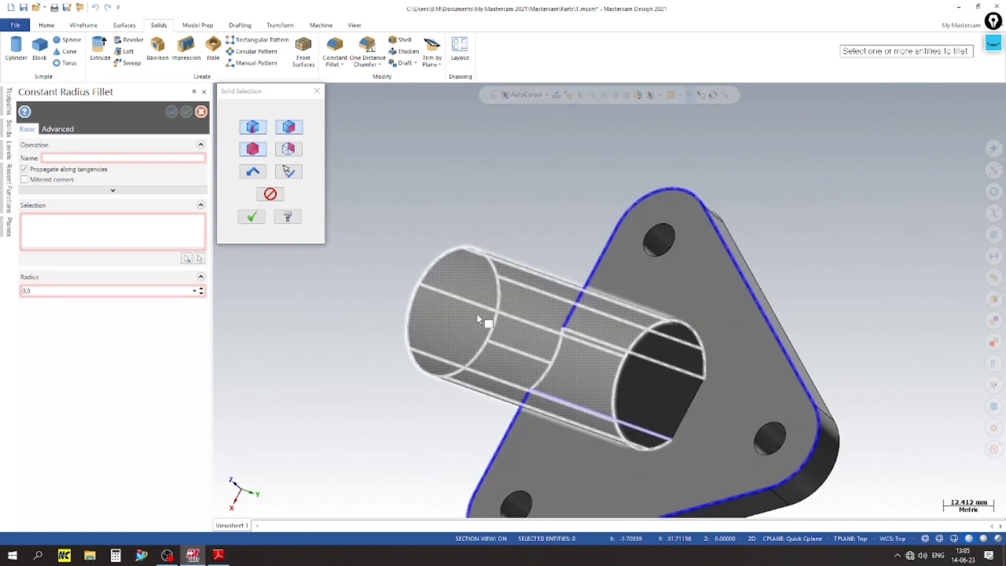
middle_click_drag(483, 321, 469, 410)
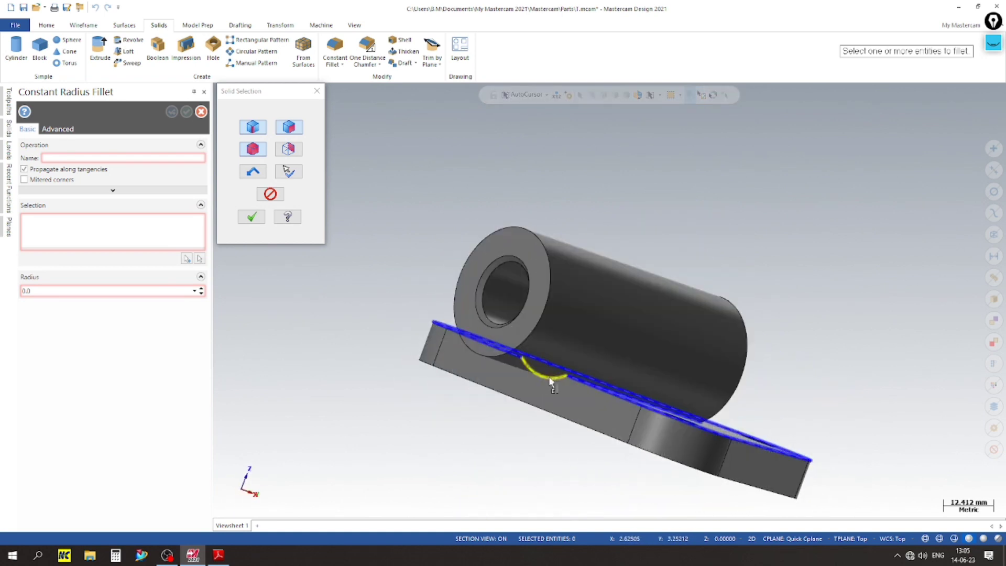
left_click(260, 218)
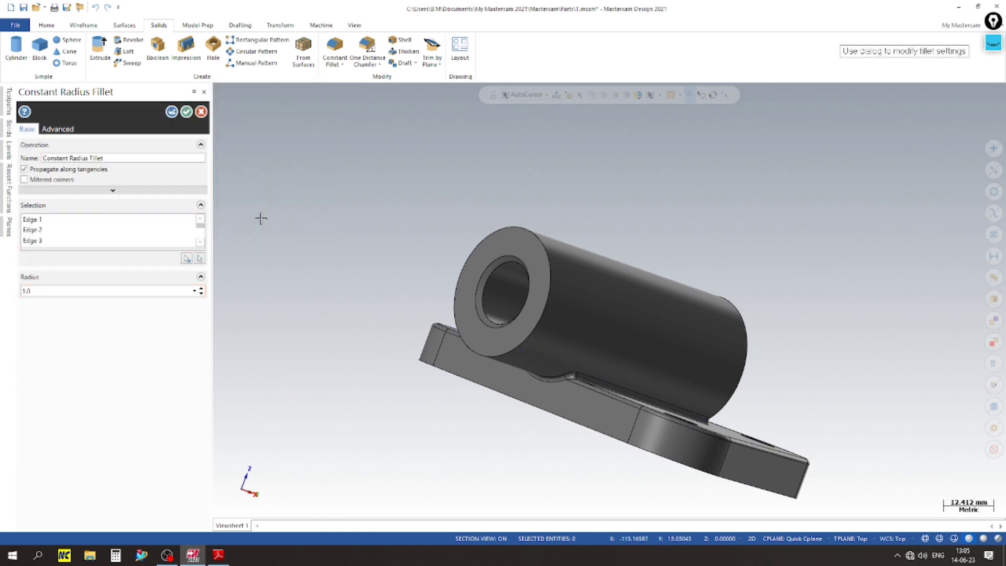
left_click(201, 290)
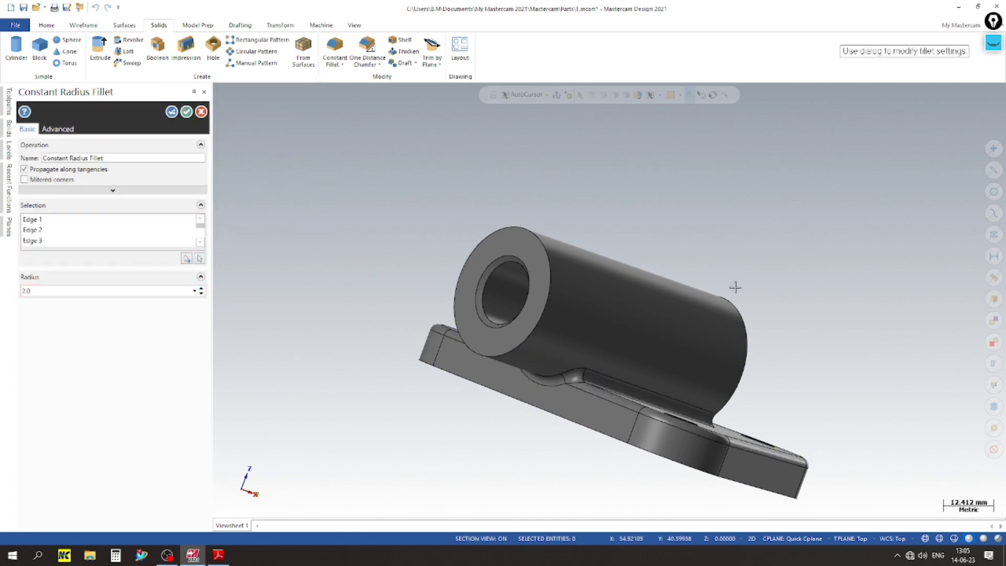
Fillet all edges around the socket's closed rear face, including its joint with the plate, at 2 mm radius and accept
mouse_move(735, 287)
middle_mouse_down()
mouse_move(712, 329)
mouse_move(696, 420)
mouse_move(856, 306)
mouse_move(824, 259)
mouse_move(760, 266)
middle_mouse_up()
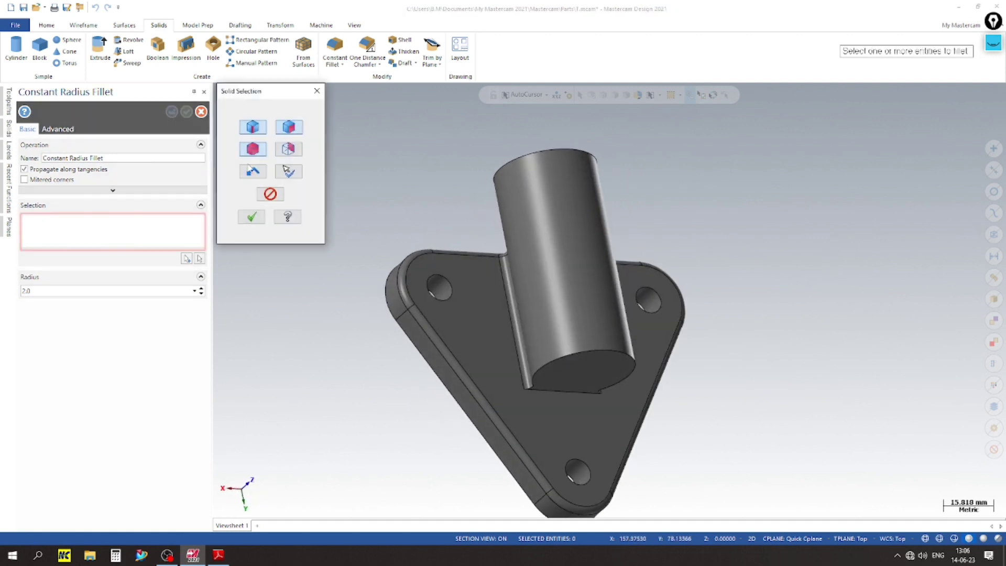
left_click(562, 395)
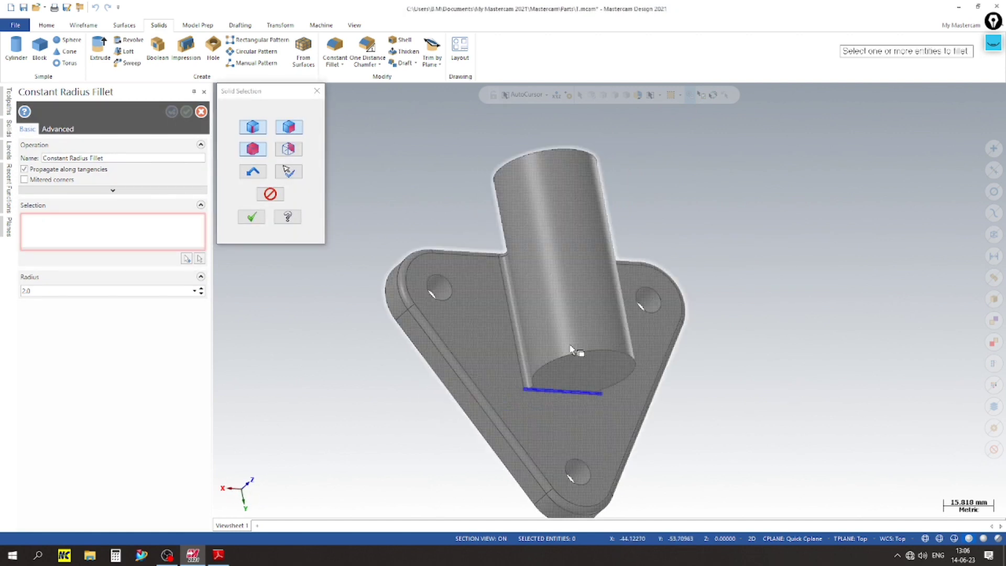
left_click(571, 354)
scroll(543, 411, "up", 4)
scroll(532, 391, "up", 5)
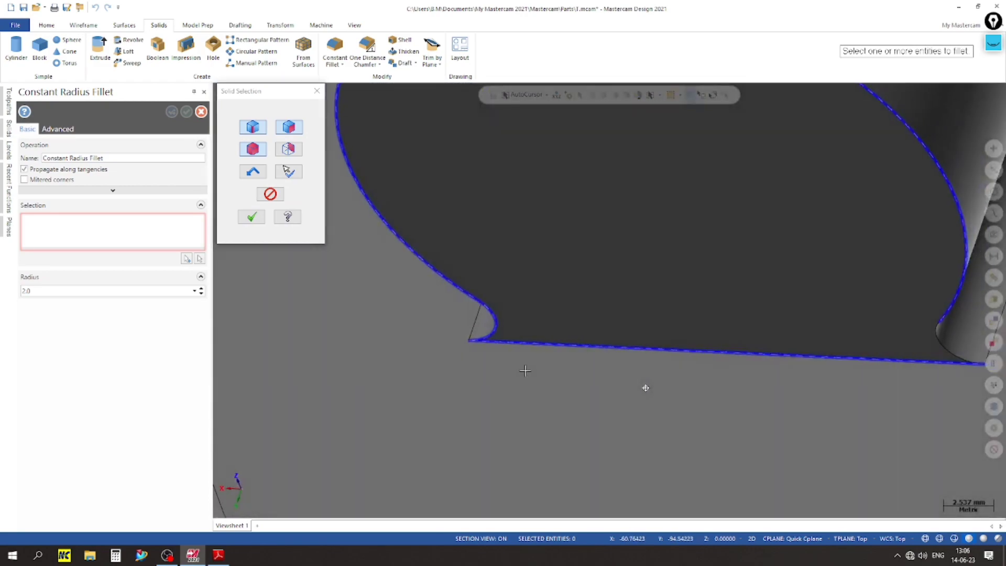
middle_click_drag(525, 371, 404, 344)
scroll(404, 344, "down", 2)
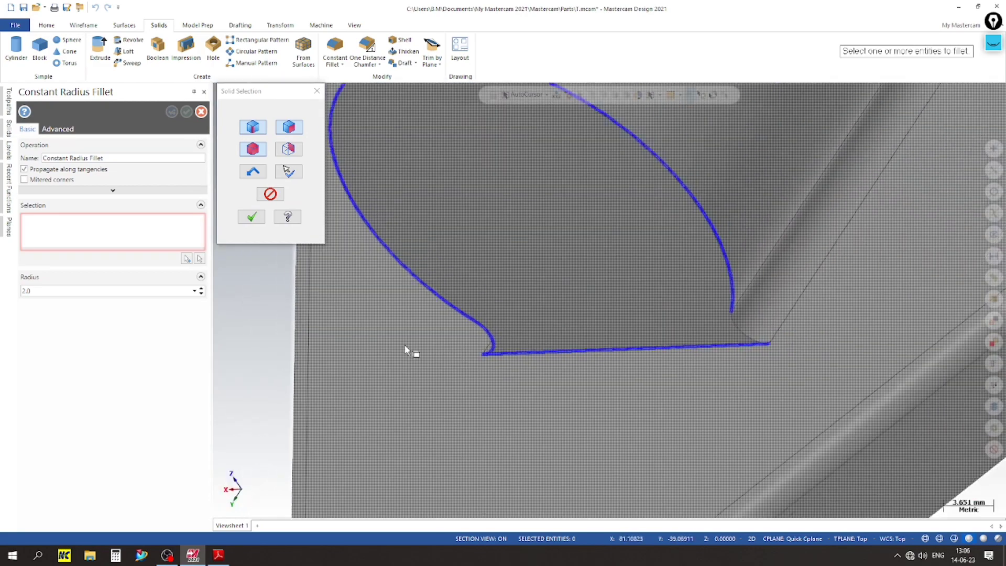
scroll(699, 320, "up", 2)
left_click(759, 341)
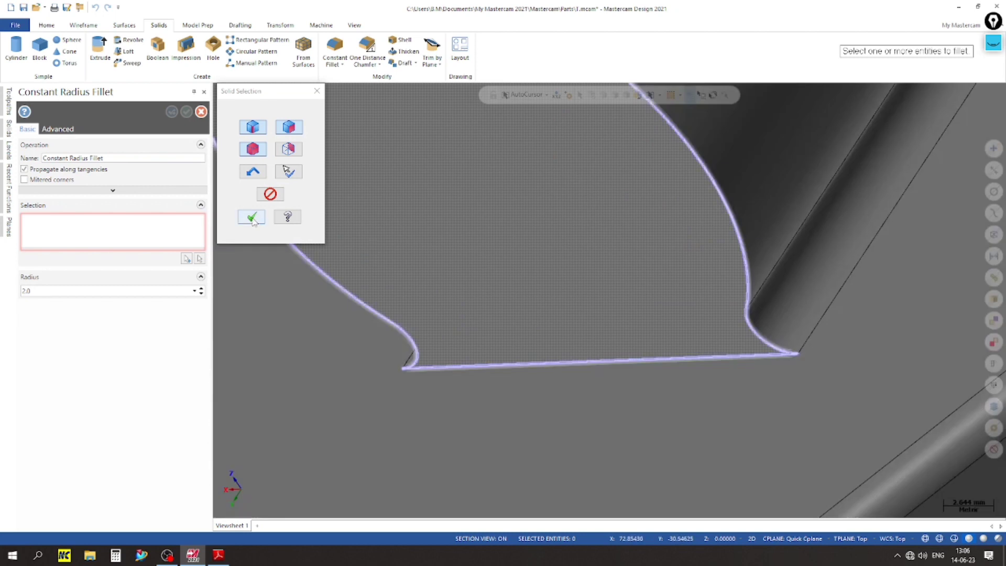
key("Return")
scroll(472, 274, "down", 6)
scroll(464, 368, "down", 3)
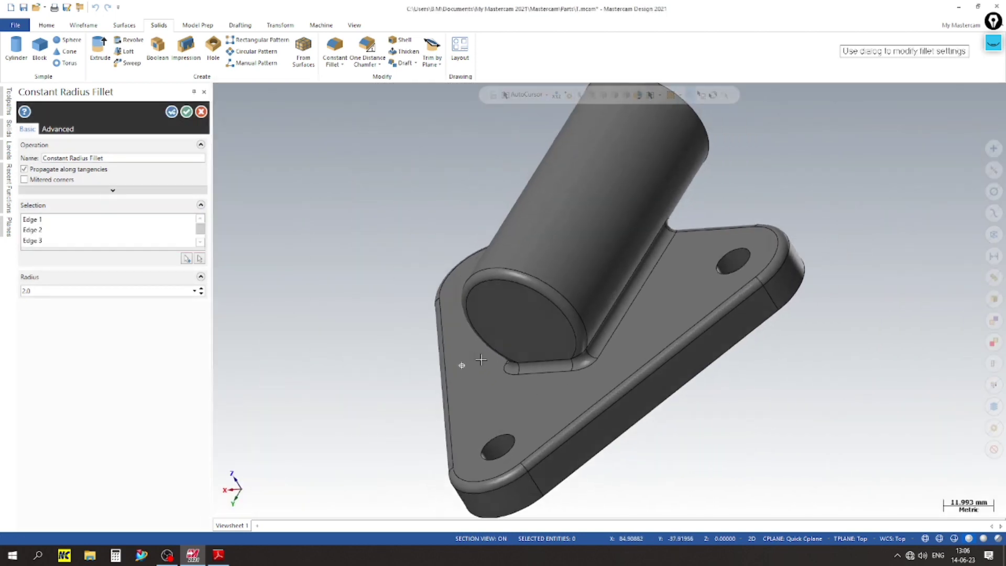
middle_click_drag(460, 359, 674, 325)
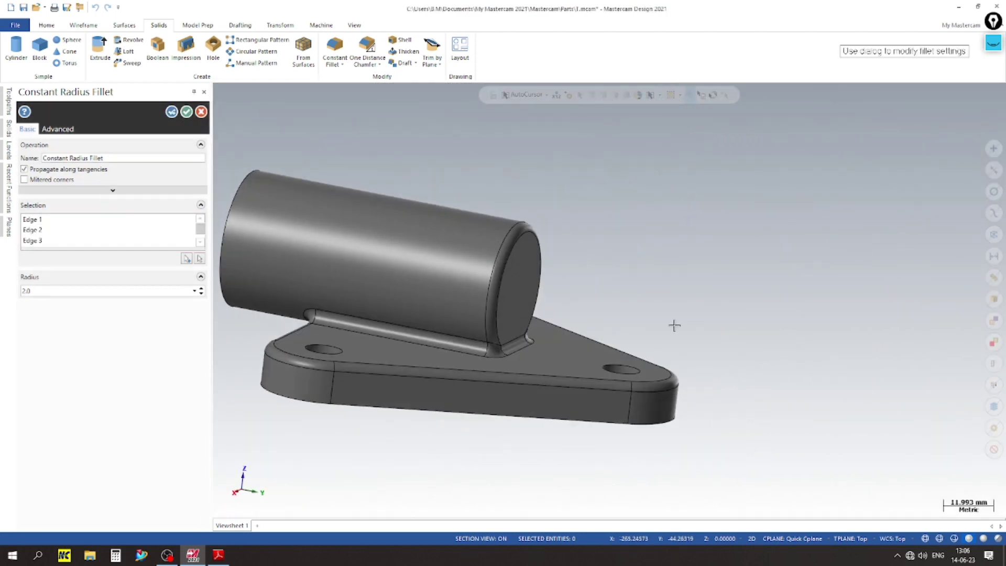
left_click(186, 114)
Examine the filleted socket, plate and bore from several sides
scroll(678, 256, "down", 3)
middle_click_drag(482, 351, 456, 315)
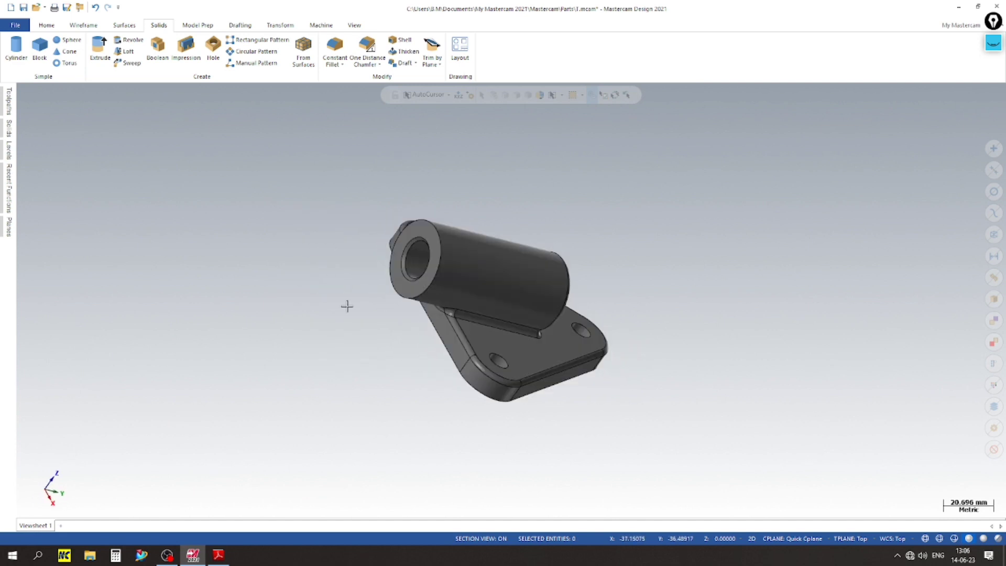
scroll(344, 305, "up", 3)
scroll(400, 240, "up", 1)
middle_click_drag(400, 240, 355, 250)
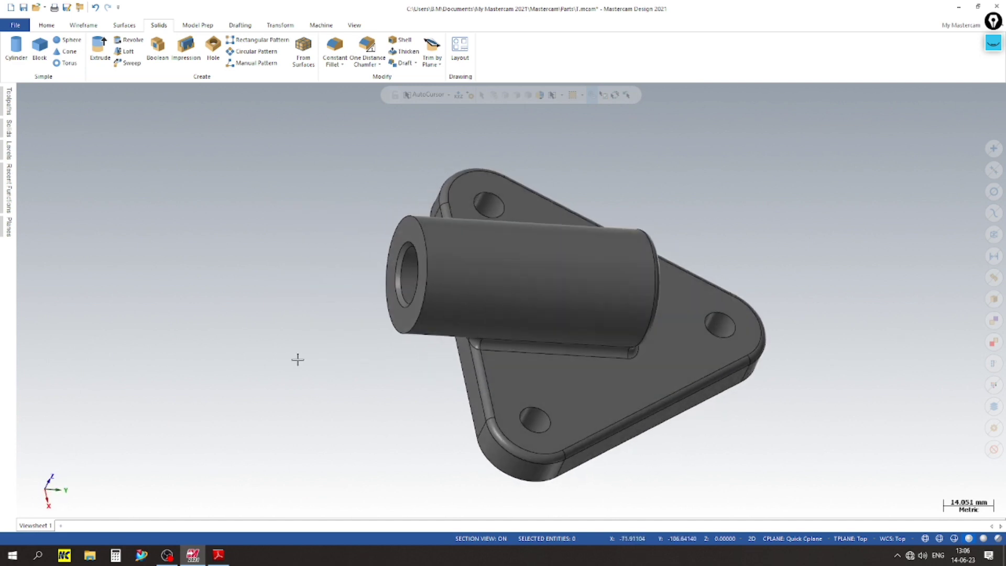
scroll(307, 293, "up", 2)
scroll(388, 269, "up", 3)
scroll(388, 269, "down", 4)
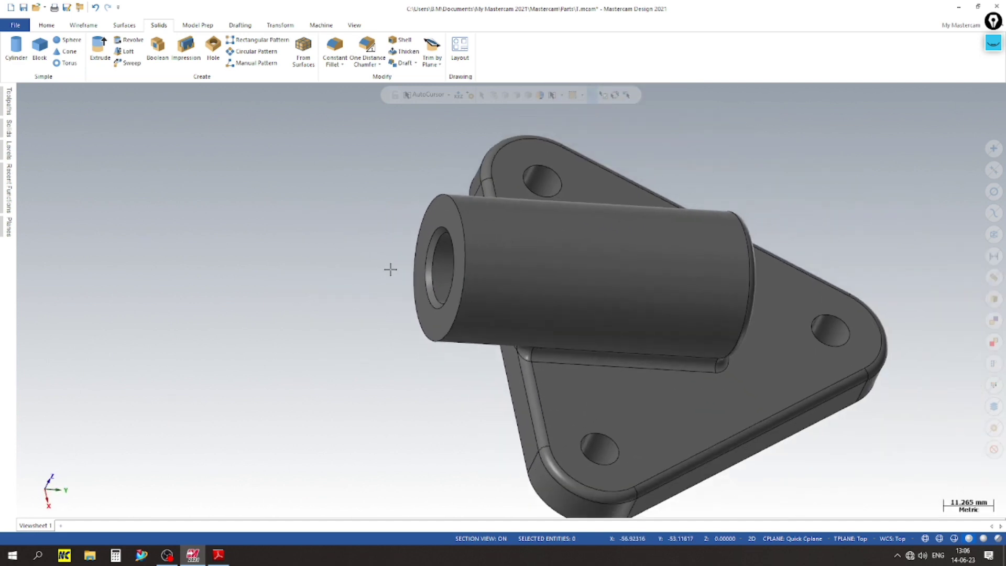
middle_click_drag(346, 332, 365, 300)
Compare the filleted model with the Socket Bearing drawing in the PDF and return to Mastercam
left_click(225, 555)
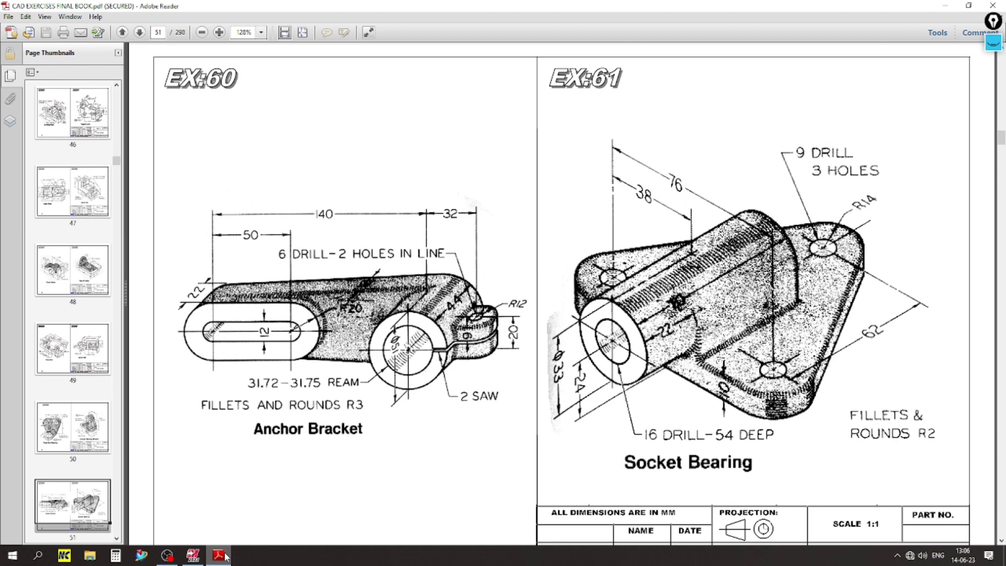
left_click(225, 555)
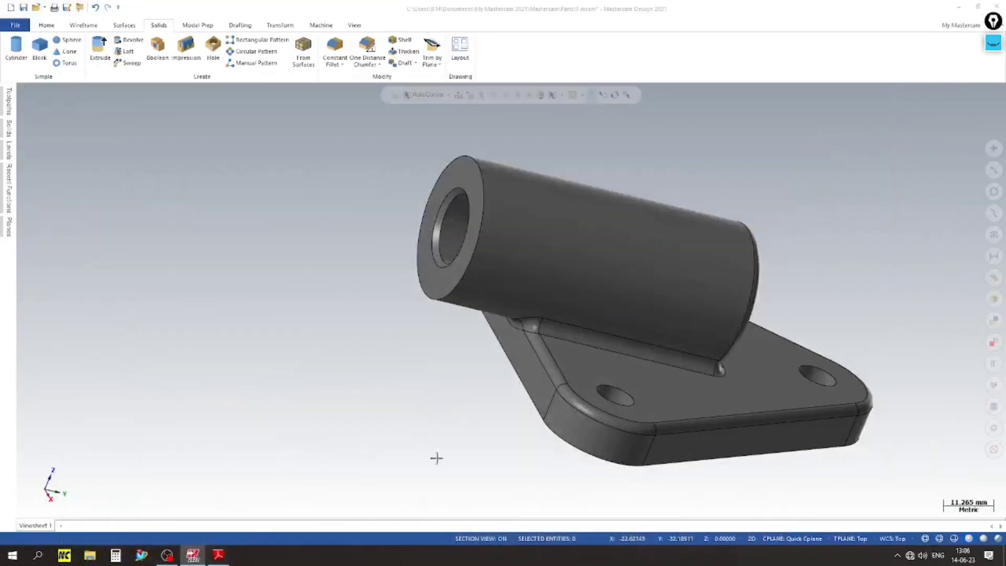
scroll(337, 310, "down", 2)
scroll(337, 310, "up", 4)
scroll(336, 309, "down", 2)
Apply a metallic material appearance to the whole socket bearing solid
middle_click_drag(337, 309, 656, 257)
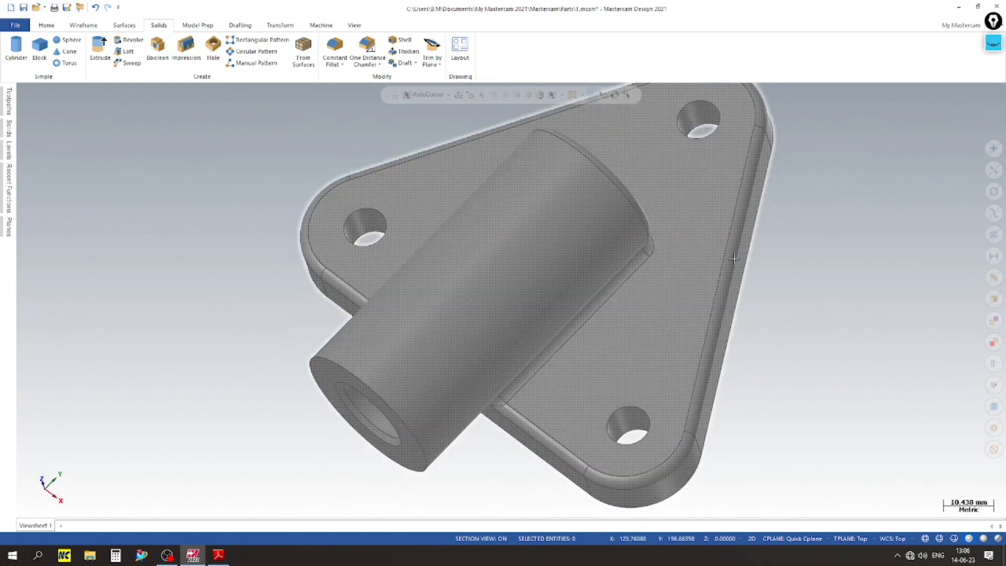
left_click(656, 256)
right_click(648, 263)
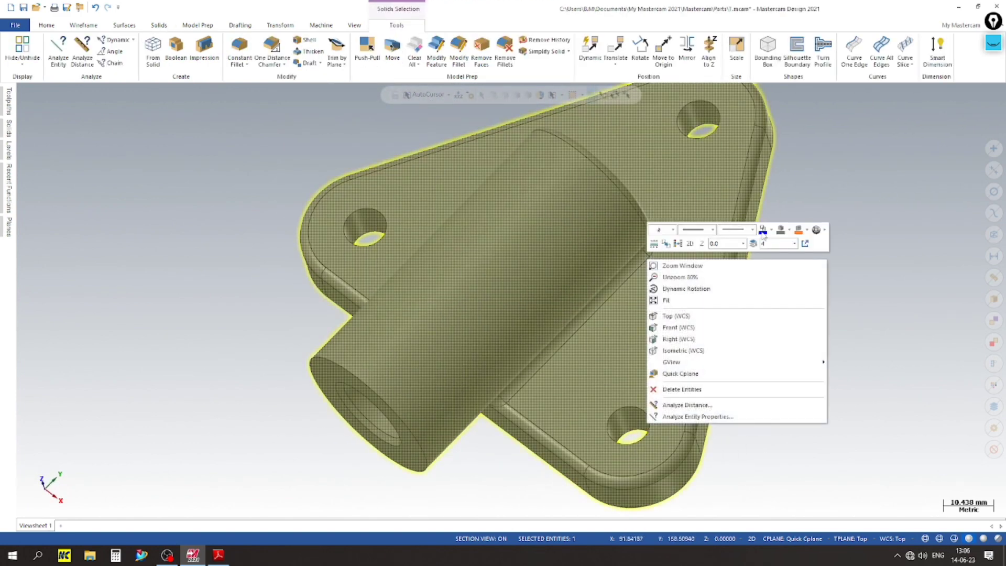
left_click(816, 230)
scroll(337, 265, "down", 2)
middle_click_drag(510, 300, 645, 359)
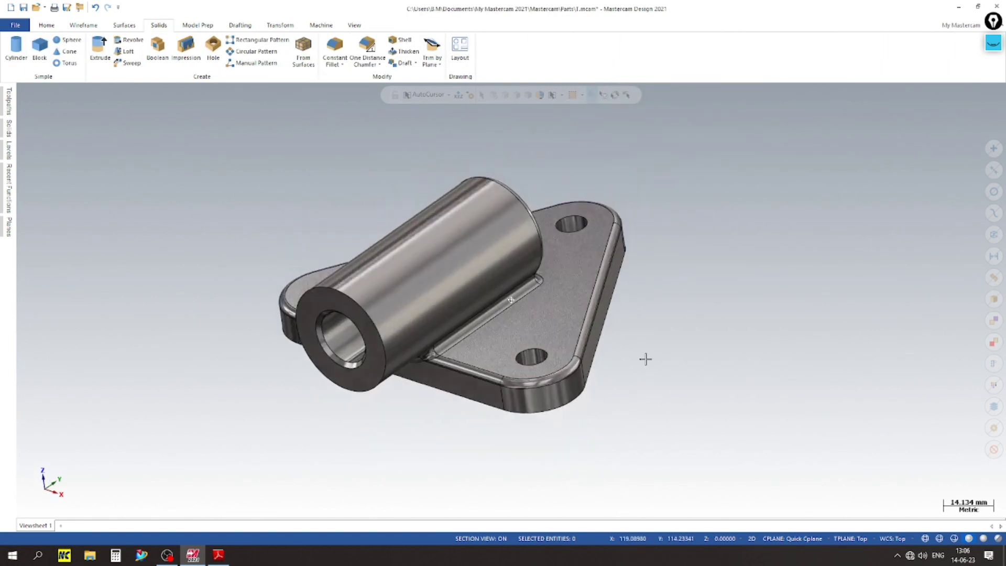
scroll(289, 425, "up", 8)
scroll(320, 401, "down", 5)
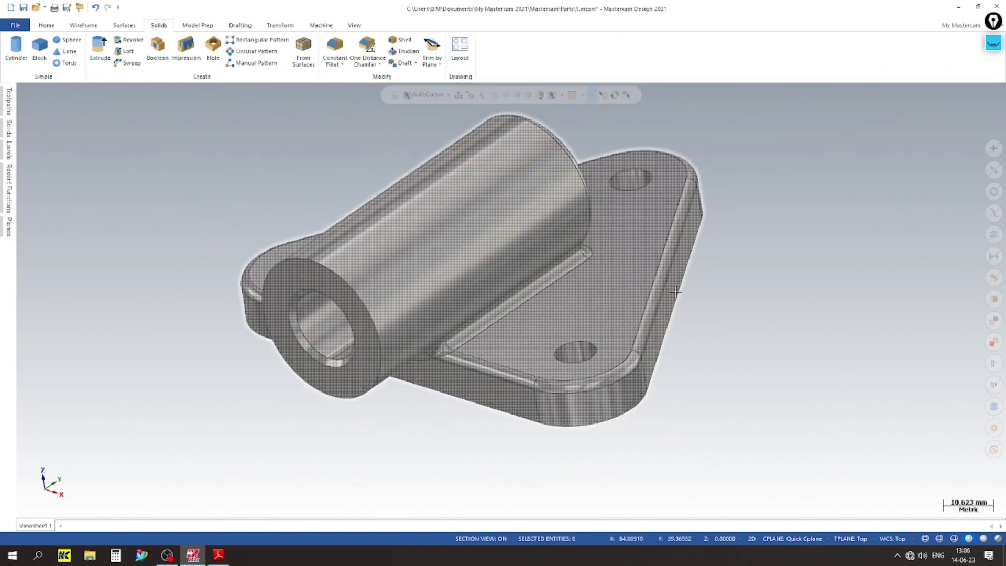
scroll(752, 308, "up", 3)
scroll(163, 392, "down", 3)
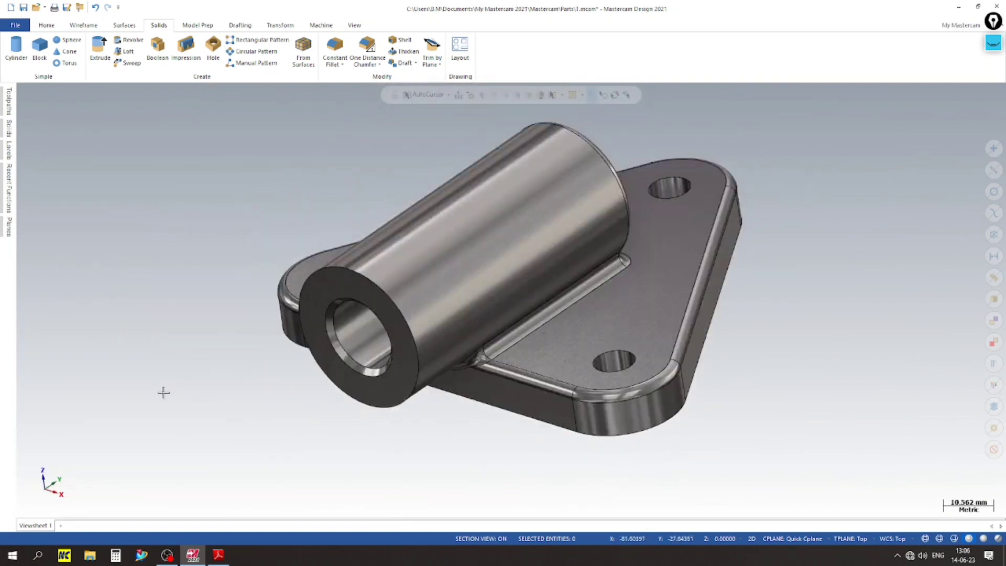
Chamfer all edges of the plate's underside face with a distance and angle chamfer of 0.5 mm at 45 degrees
middle_click_drag(164, 393, 433, 189)
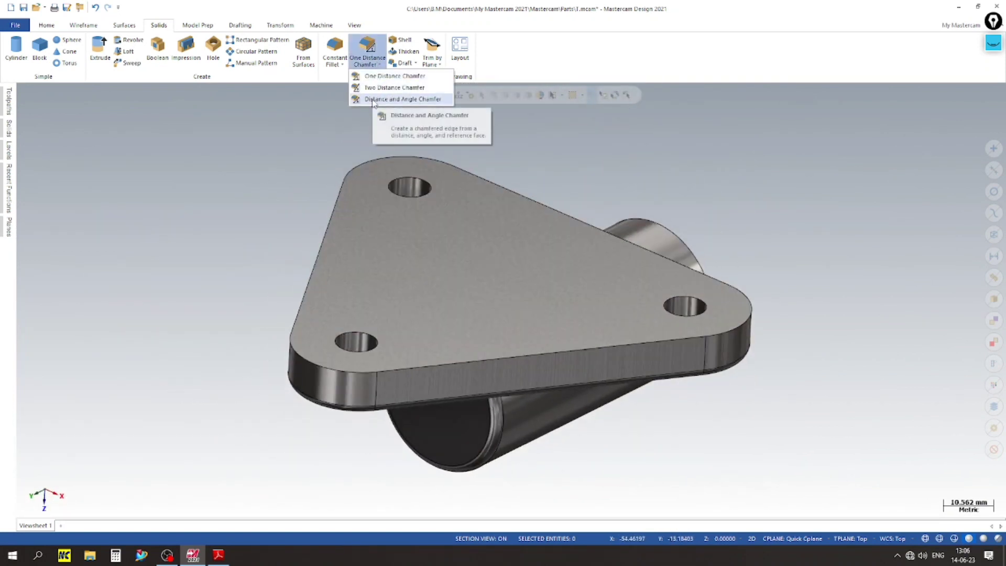
left_click(373, 100)
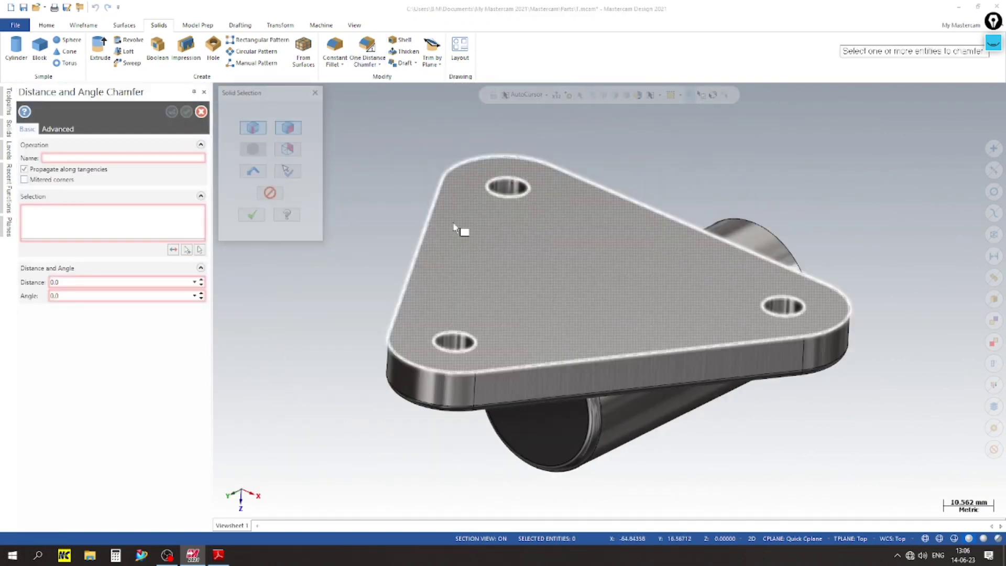
left_click(259, 217)
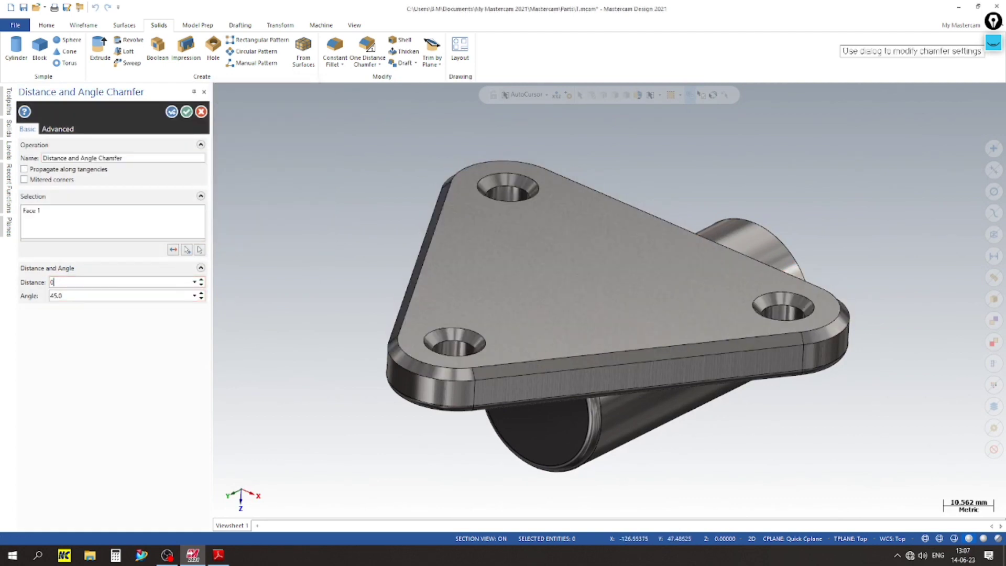
key("Return")
scroll(342, 236, "up", 3)
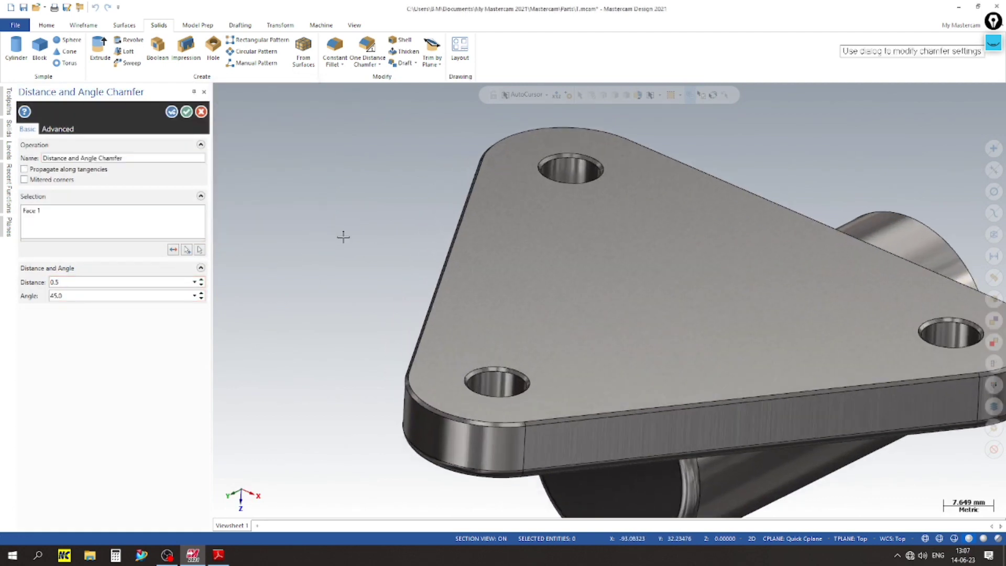
scroll(339, 237, "down", 3)
left_click(172, 112)
Chamfer the outer circular edge of the socket cylinder's end face with a distance and angle chamfer of 0.5 mm at 45 degrees
middle_click_drag(461, 247, 651, 178)
left_click(677, 178)
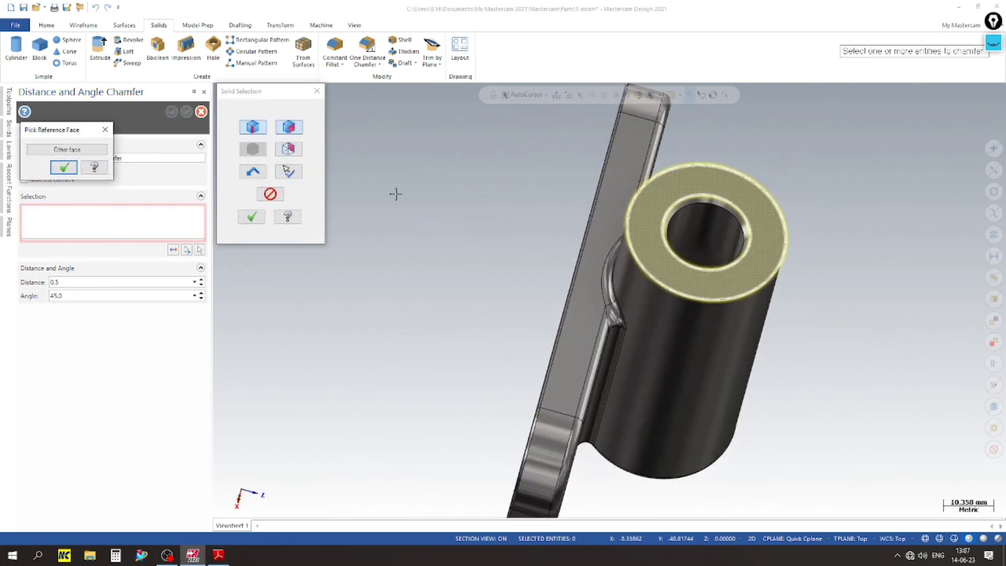
left_click(63, 167)
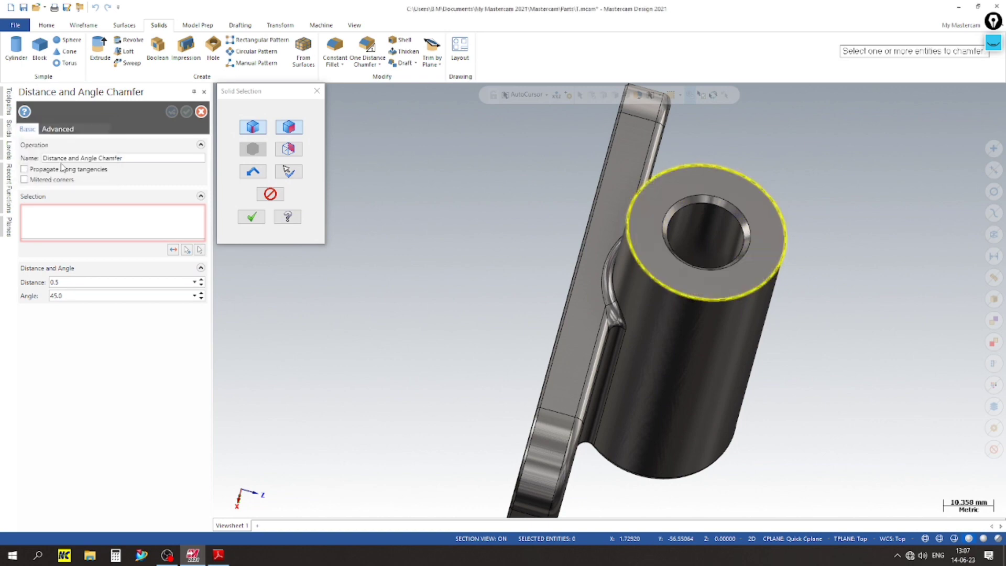
left_click(250, 217)
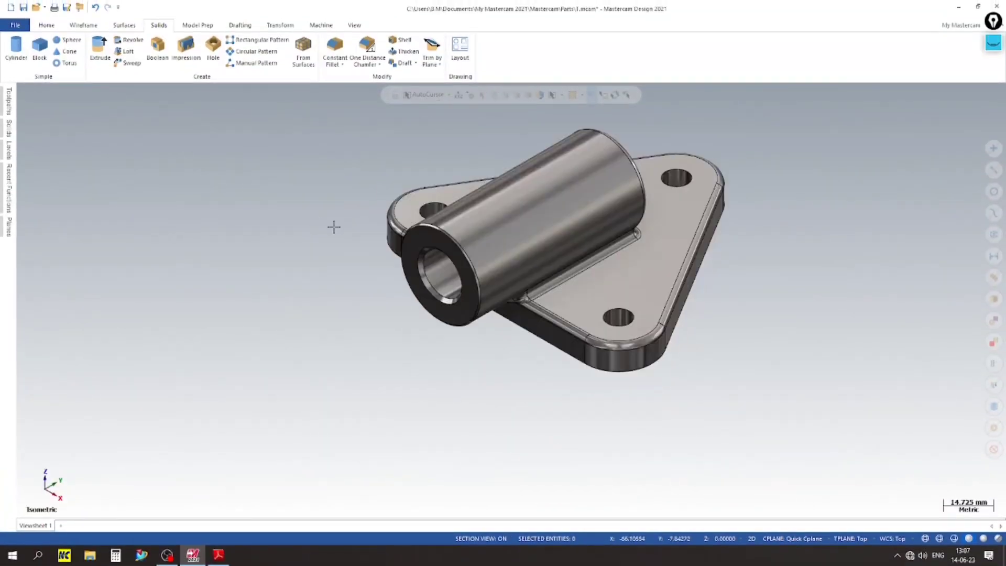
Examine the chamfered socket bearing up close and from different angles with and without edge outlines, ending in the isometric view
scroll(350, 282, "up", 3)
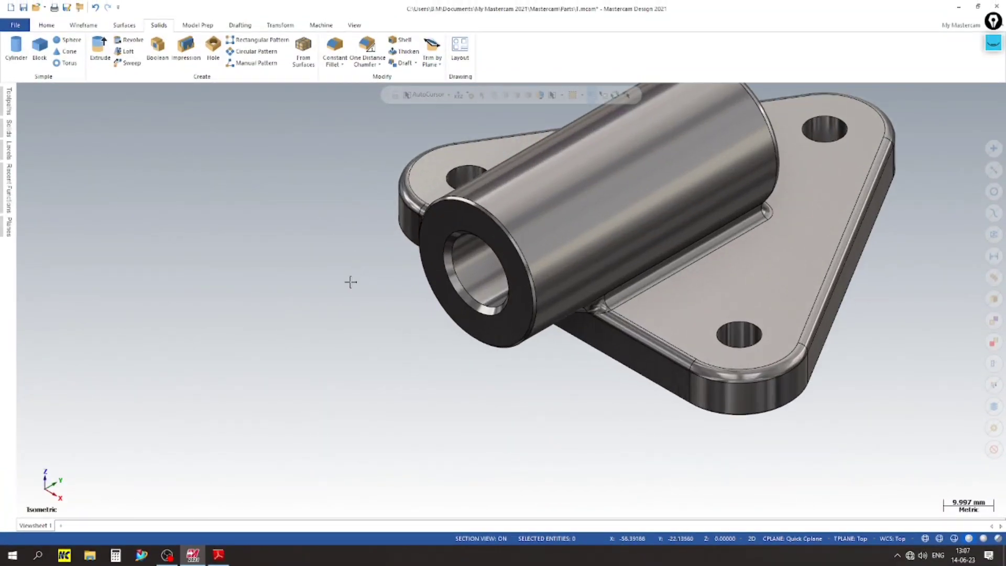
scroll(350, 282, "up", 1)
scroll(283, 316, "down", 2)
scroll(681, 310, "up", 1)
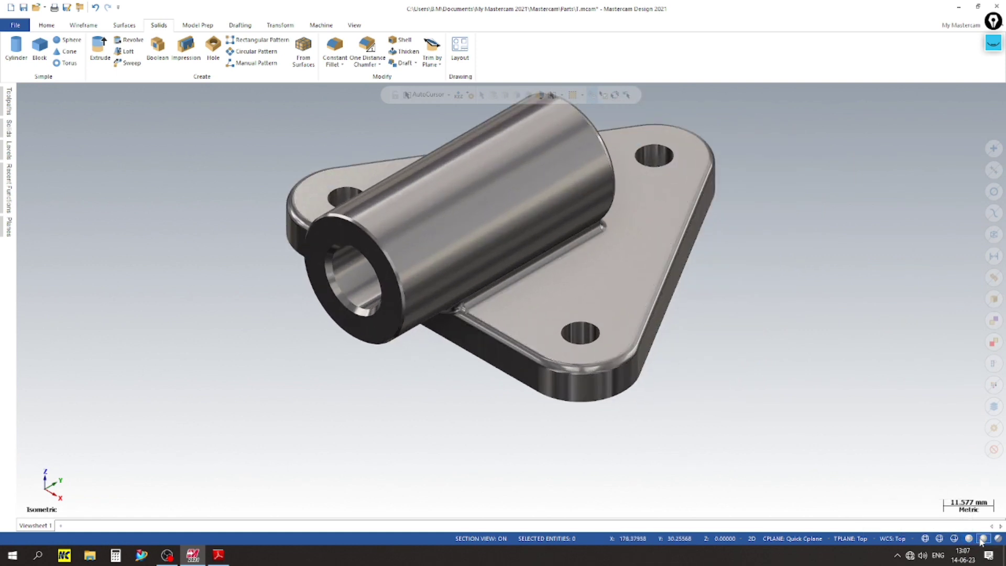
scroll(438, 422, "up", 3)
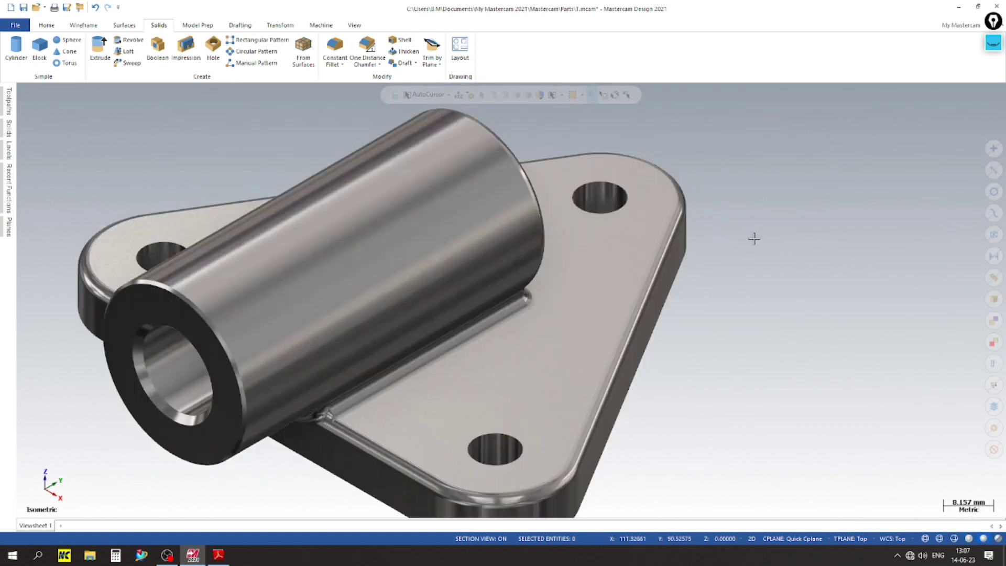
scroll(330, 344, "down", 3)
middle_click_drag(330, 343, 853, 418)
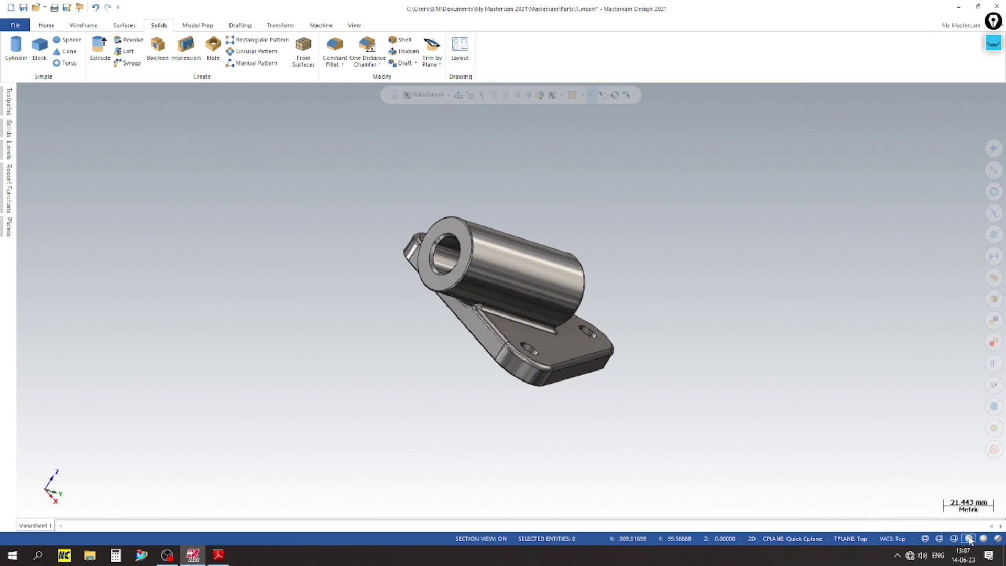
right_click(740, 254)
left_click(770, 347)
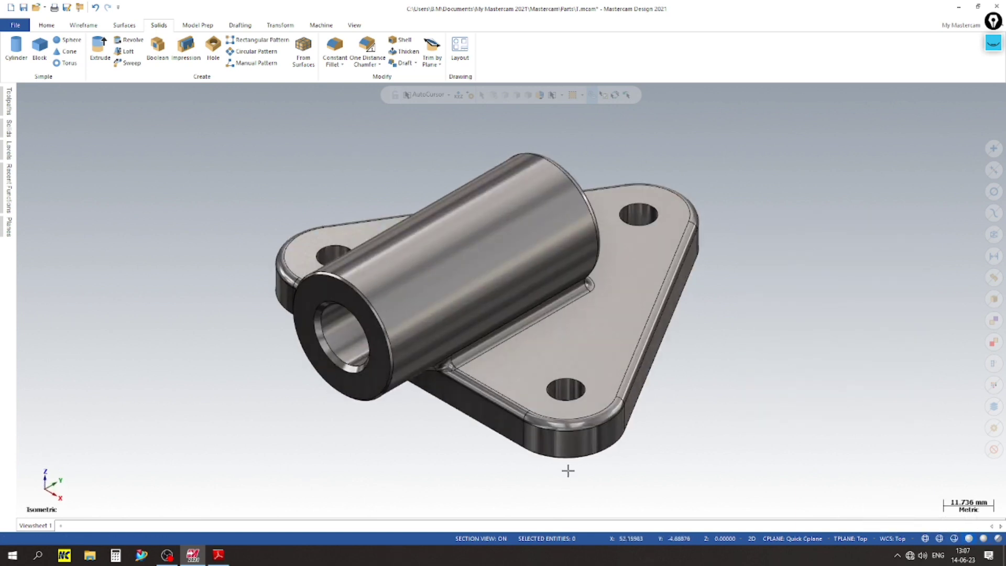
Change the material appearance of the whole socket bearing solid to a bronze-coloured metal
scroll(545, 461, "up", 3)
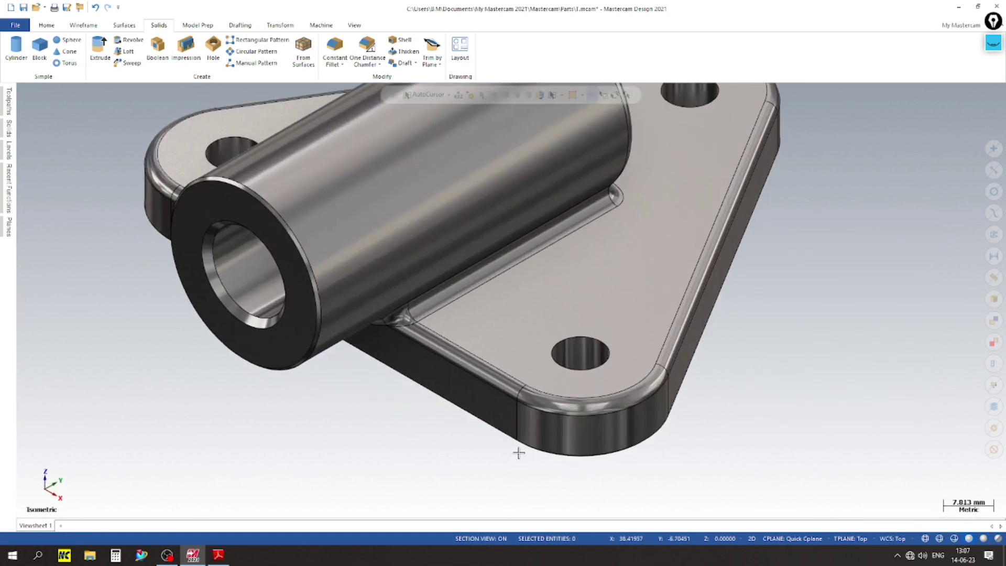
scroll(519, 453, "down", 1)
left_click(481, 180)
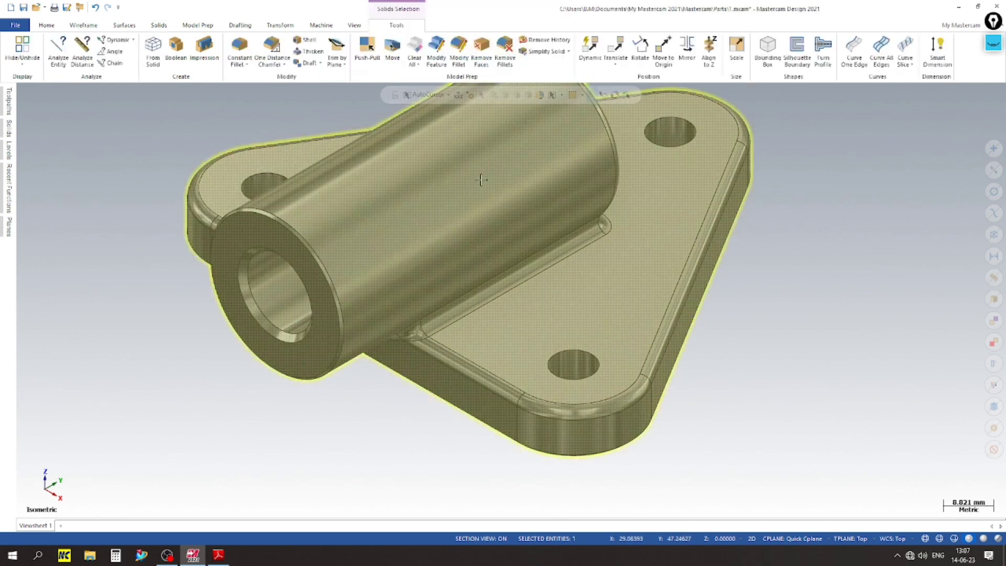
right_click(481, 179)
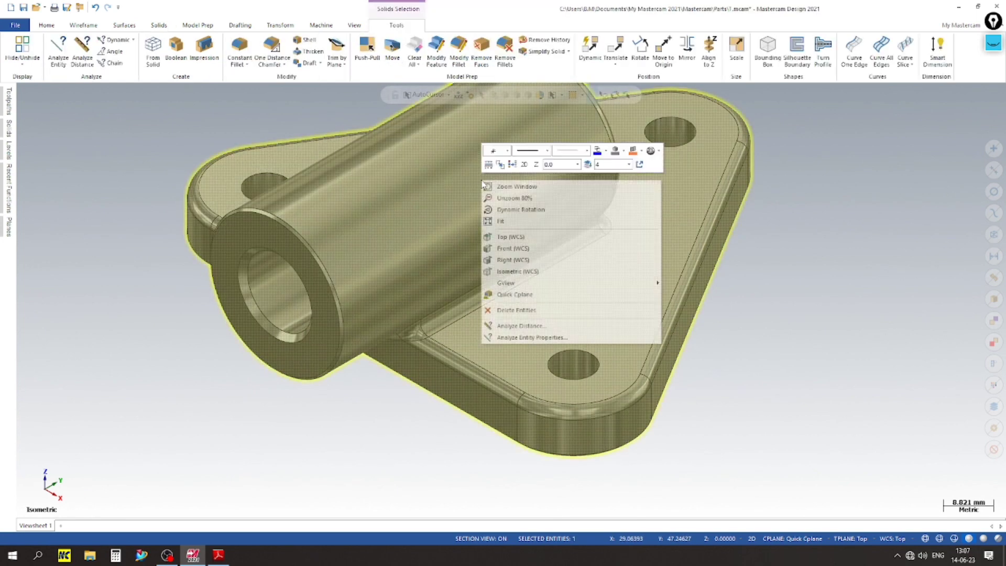
left_click(621, 151)
left_click(637, 190)
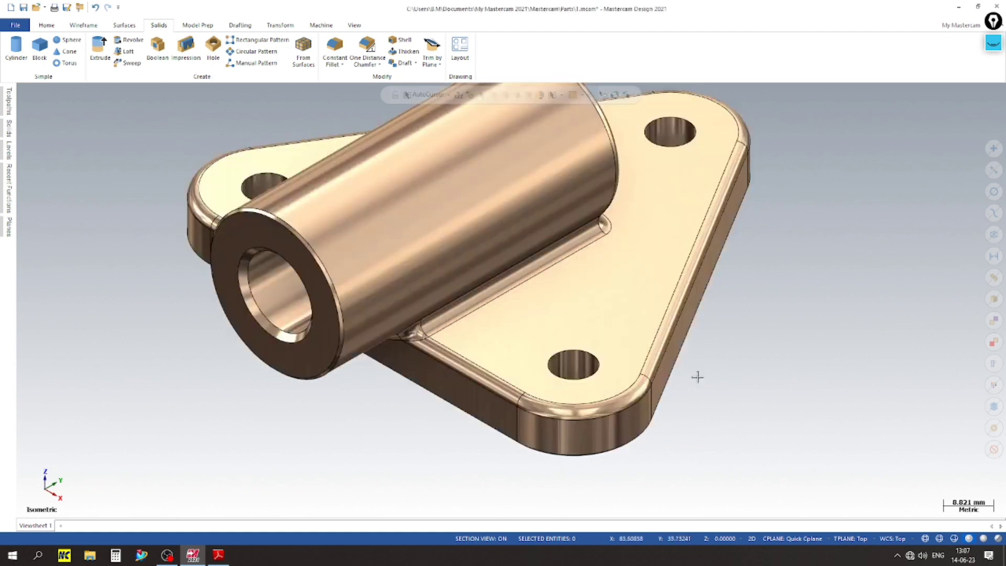
Collapse the ribbon to enlarge the graphics area and examine the finished bronze-coloured socket bearing in the isometric view
scroll(587, 384, "down", 6)
scroll(613, 266, "up", 5)
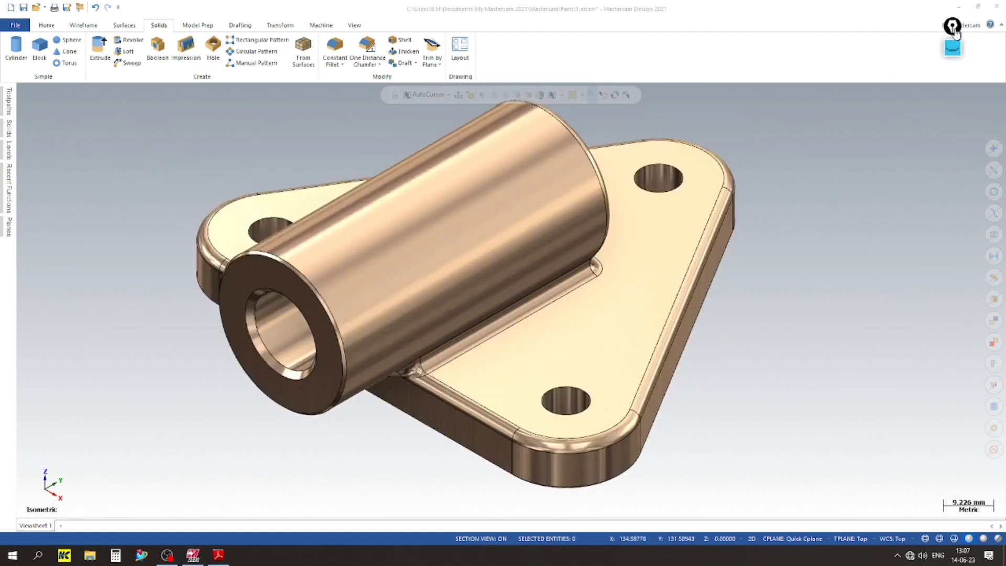
left_click(1001, 25)
scroll(574, 190, "up", 2)
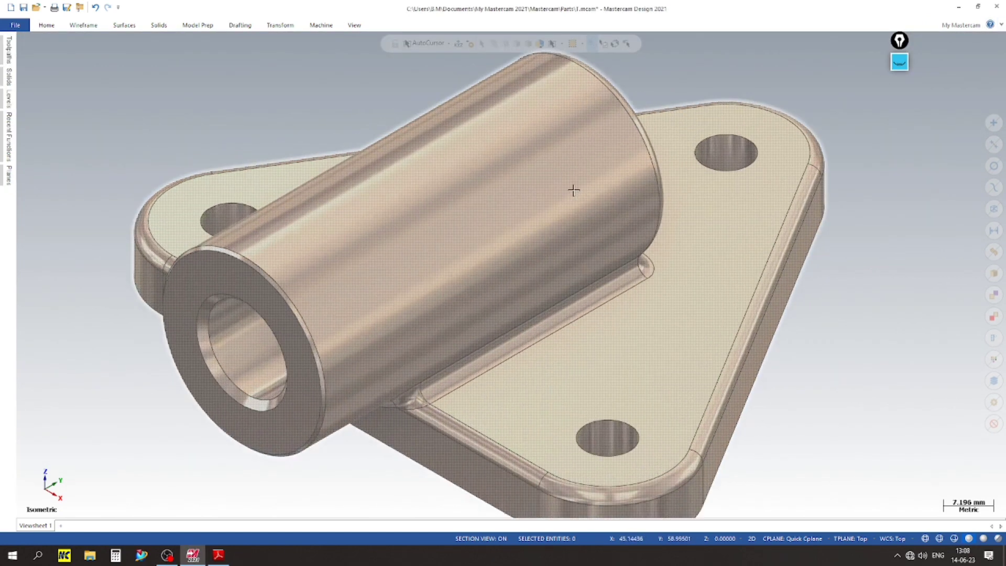
scroll(575, 209, "down", 2)
scroll(174, 337, "down", 2)
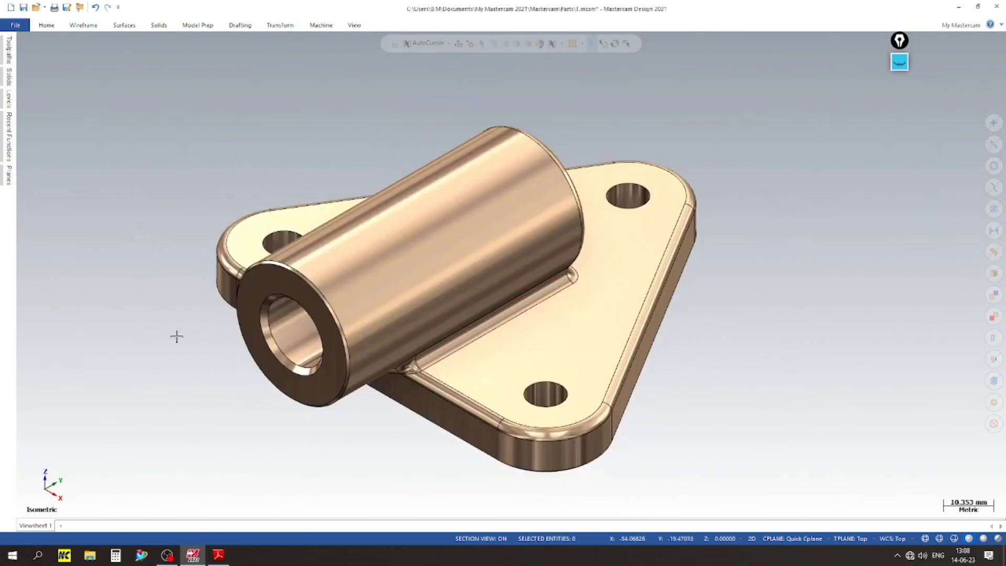
scroll(340, 378, "down", 1)
scroll(518, 346, "up", 1)
scroll(496, 335, "up", 1)
scroll(420, 388, "down", 1)
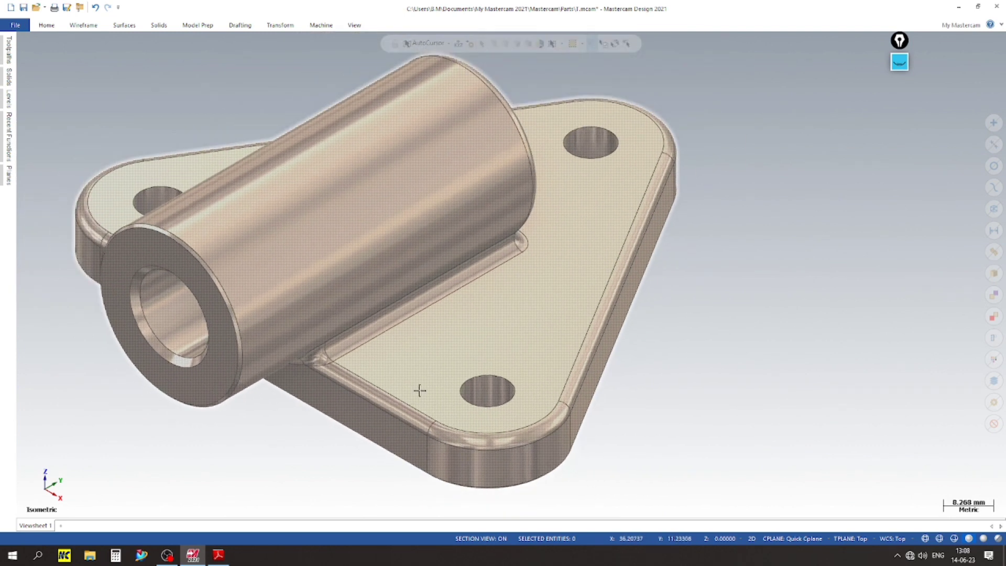
scroll(424, 363, "up", 1)
scroll(424, 363, "up", 1)
scroll(690, 389, "down", 1)
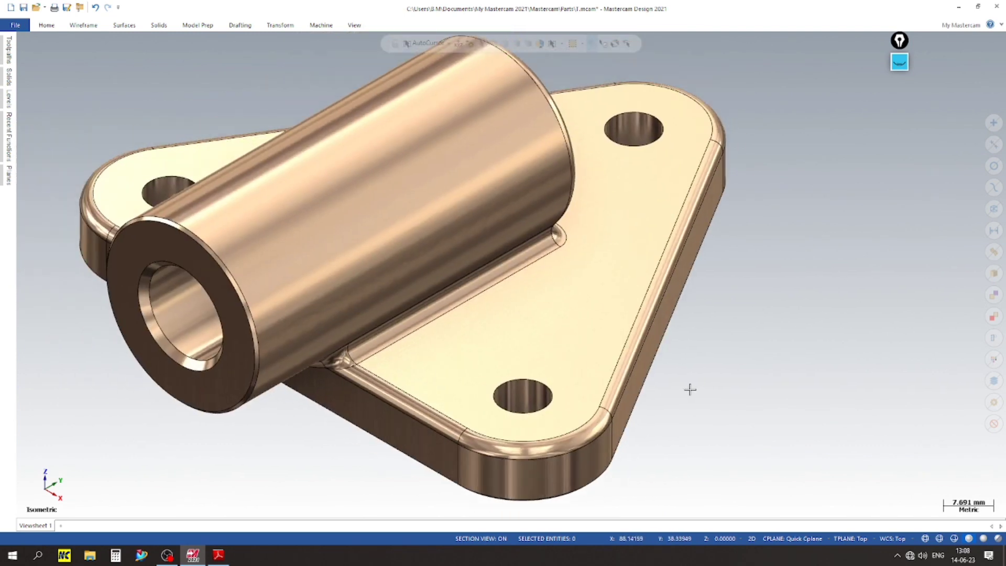